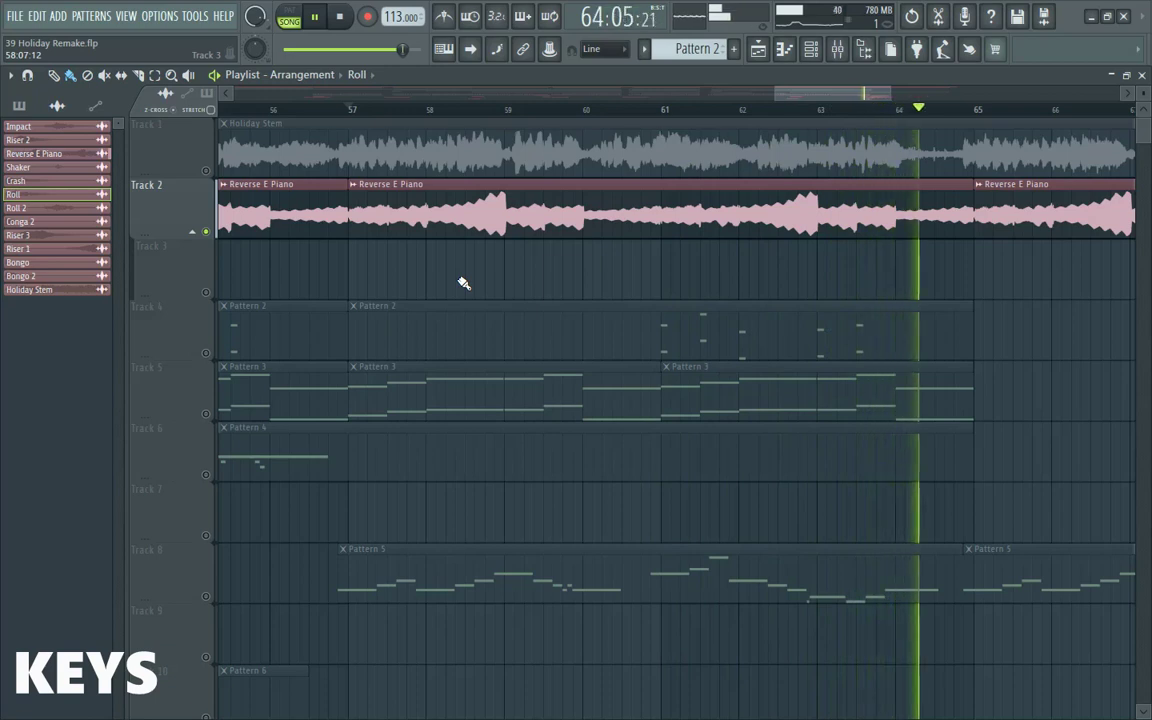
- Return to the song start and play Pattern 1 while following the E.Piano notes in the piano roll
{"action": "key", "text": "space"}
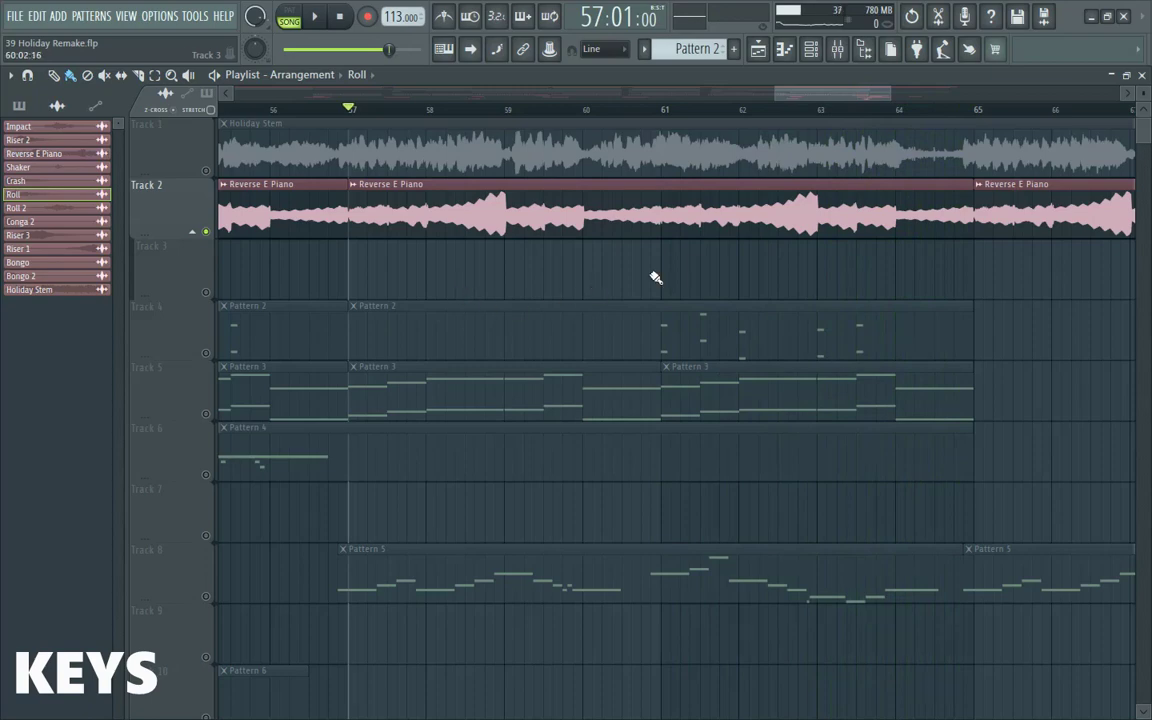
{"action": "key", "text": "Home"}
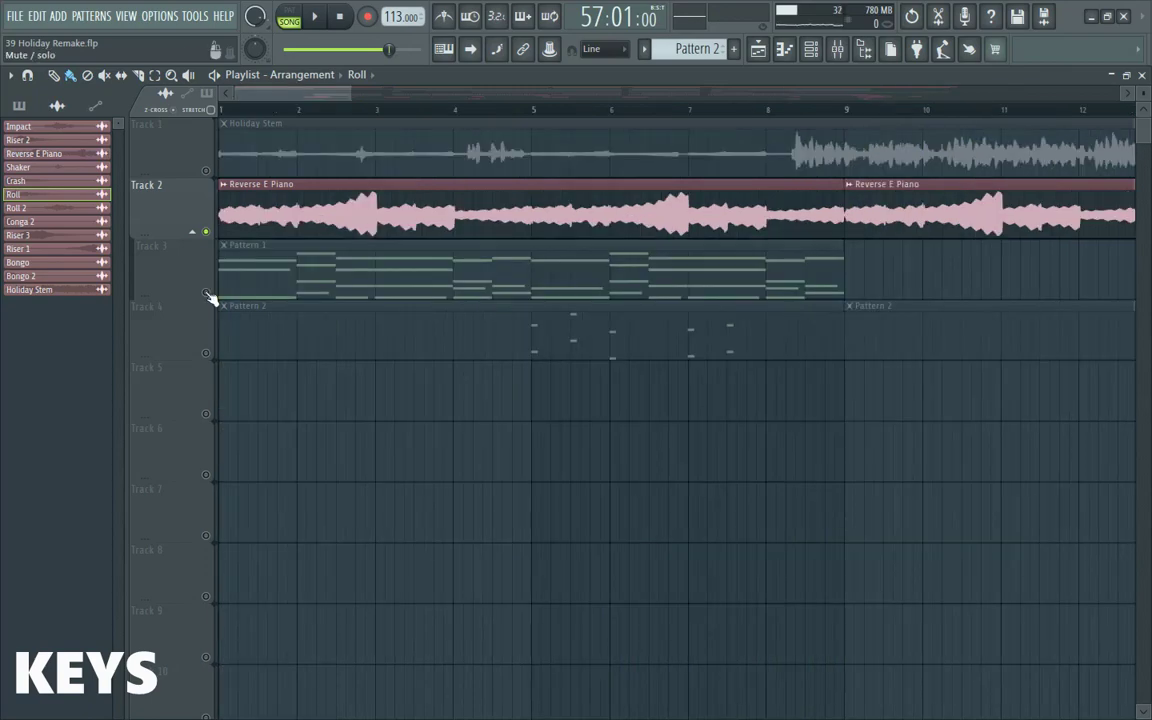
{"action": "double_click", "coordinate": [334, 262]}
{"action": "key", "text": "space"}
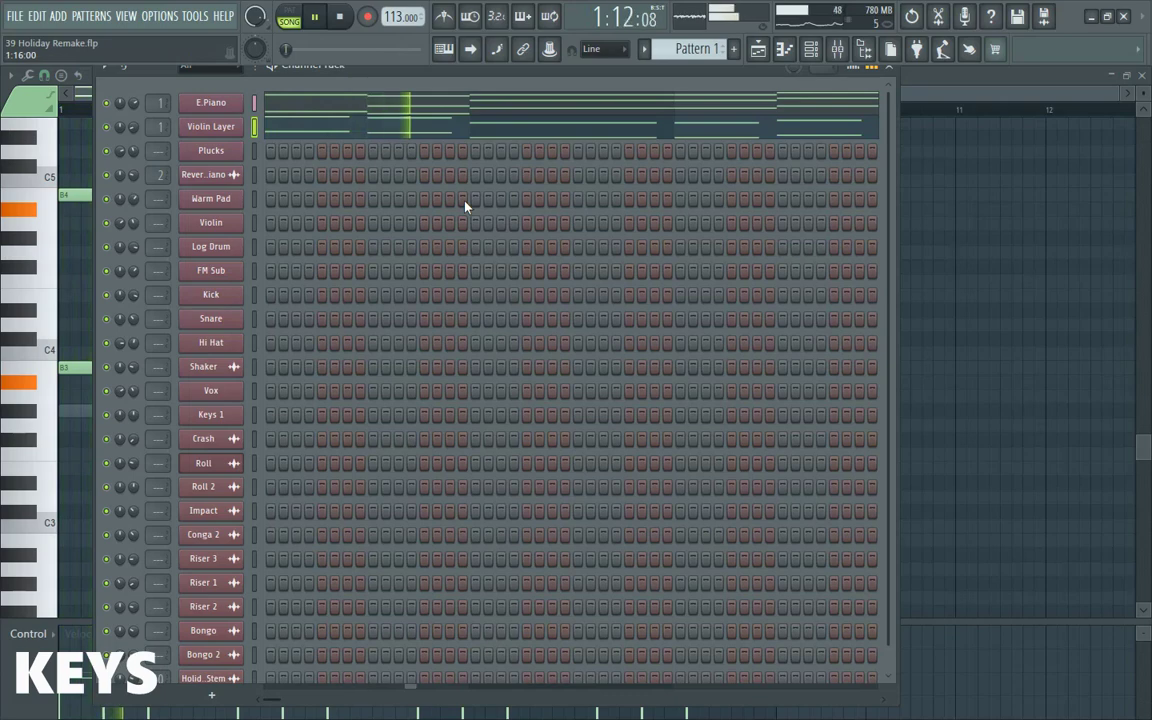
{"action": "left_click", "coordinate": [276, 110]}
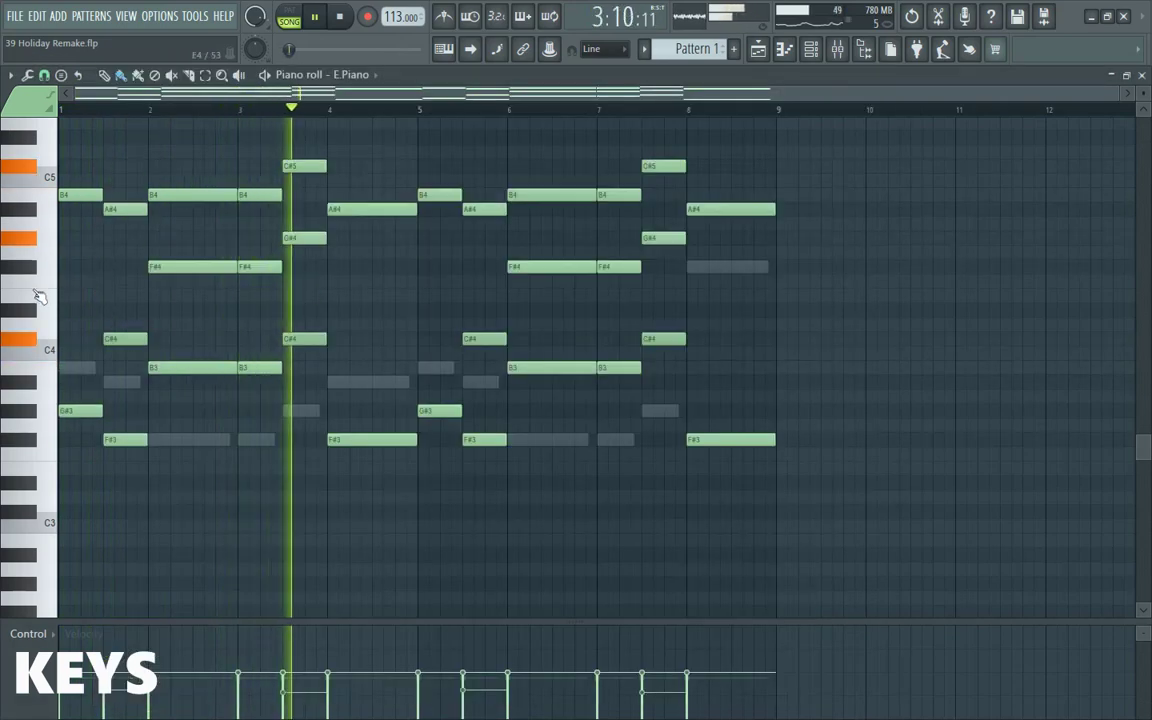
{"action": "scroll", "coordinate": [36, 296], "scroll_direction": "up", "scroll_amount": 1}
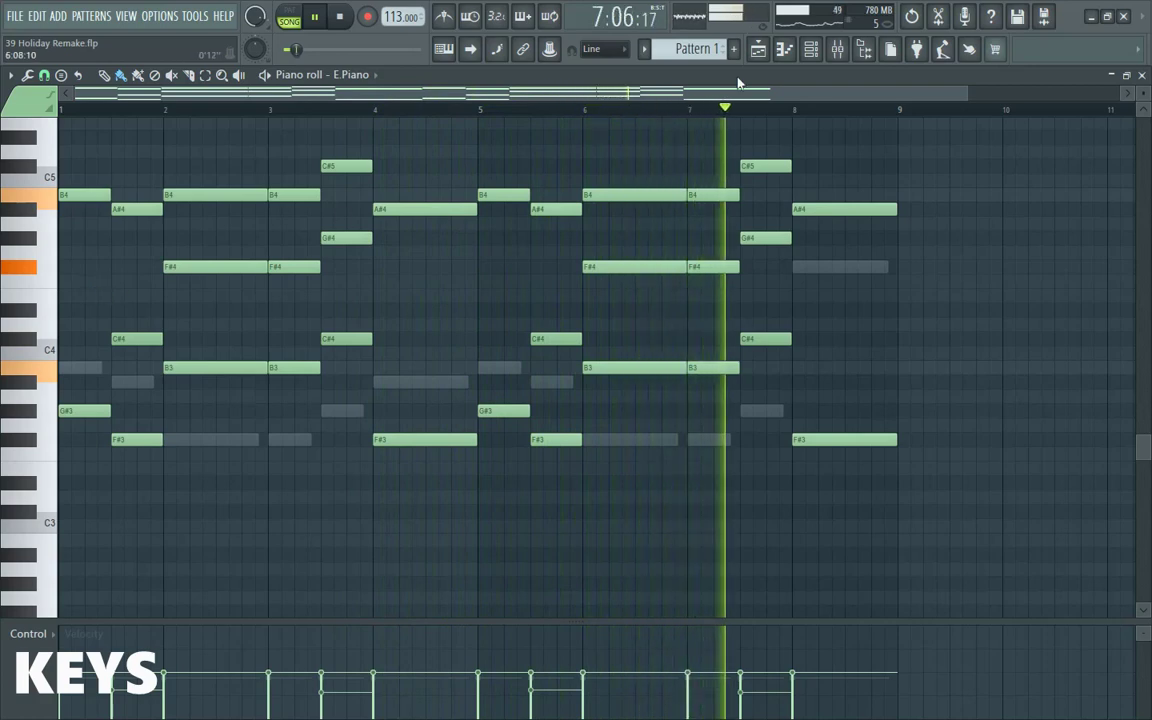
{"action": "key", "text": "space"}
- Show the Violin Layer notes of Pattern 1 in the piano roll and play them back from the start
{"action": "left_click", "coordinate": [811, 50]}
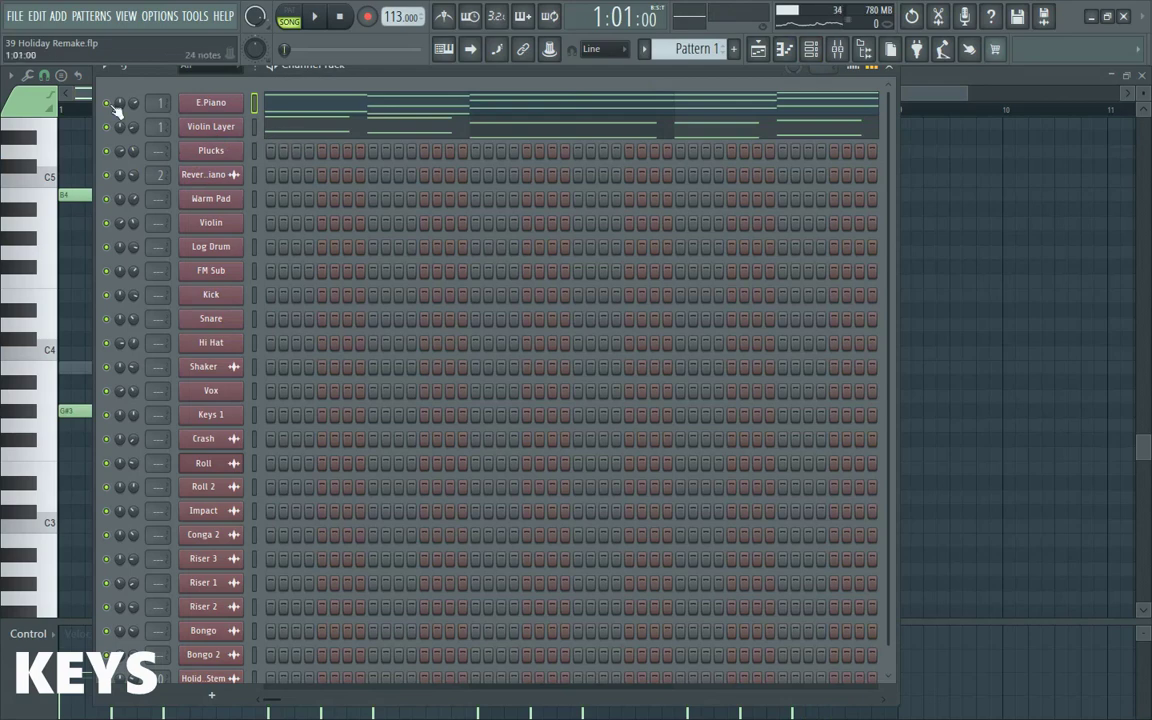
{"action": "left_click", "coordinate": [298, 130]}
{"action": "key", "text": "space"}
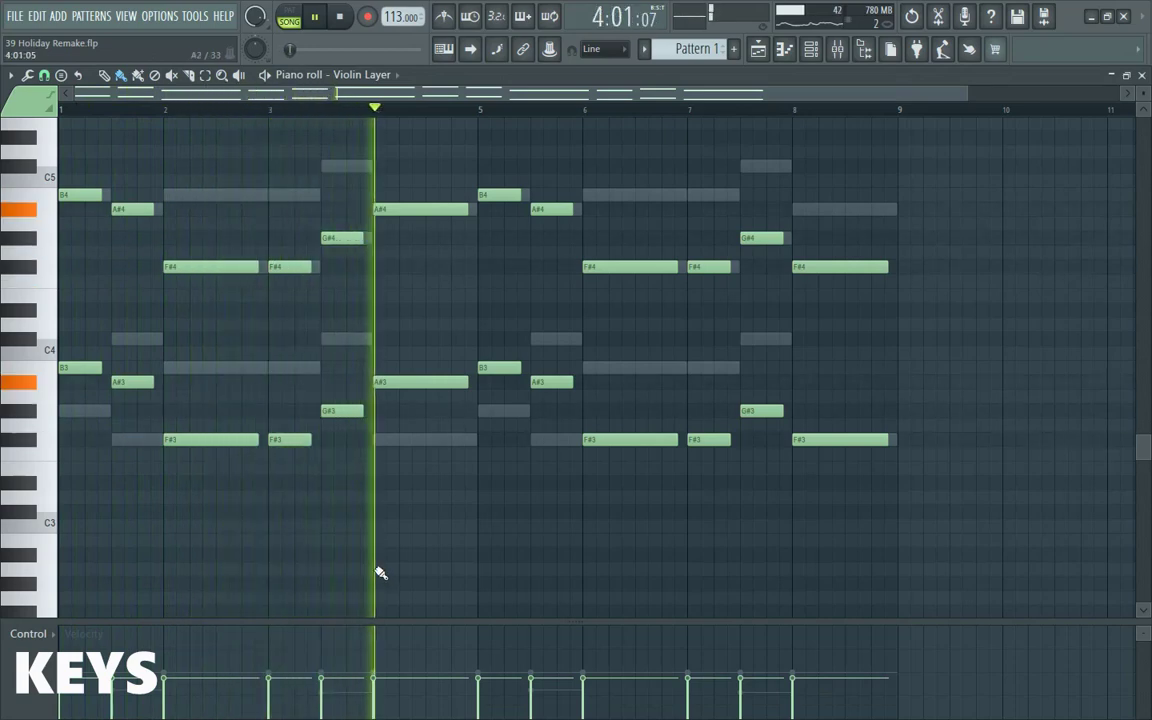
{"action": "key", "text": "space"}
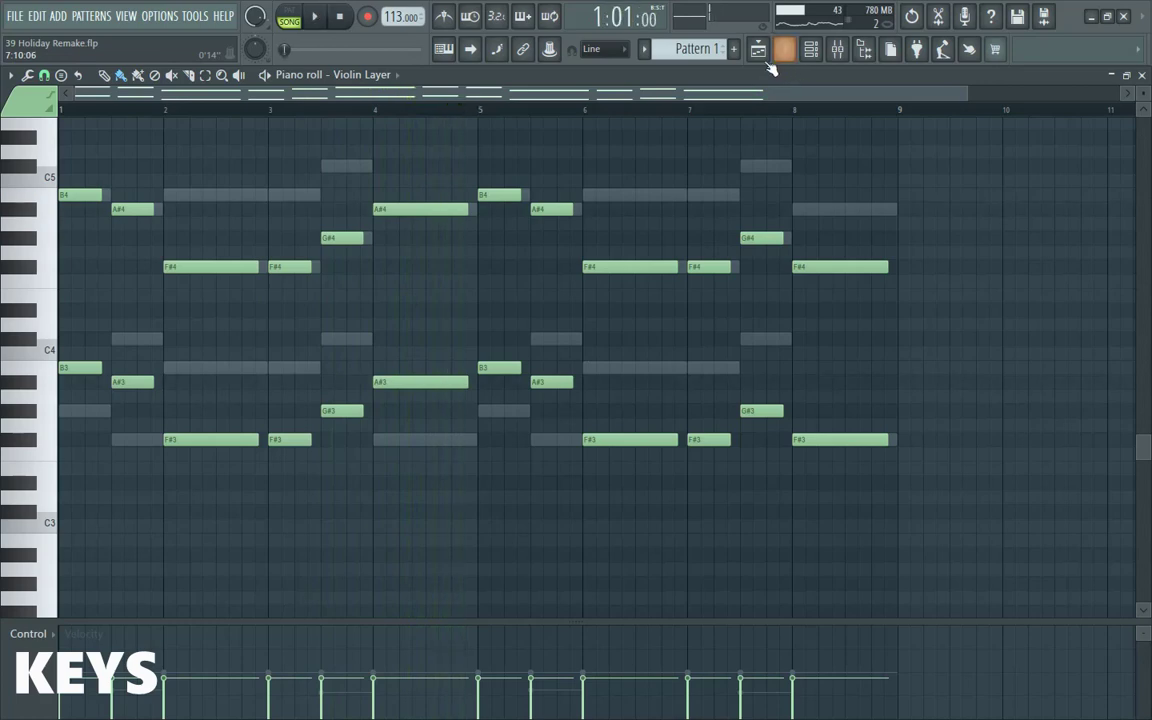
- Flip the E.Piano notes of Pattern 1 horizontally with the score flipper
{"action": "left_click", "coordinate": [784, 49]}
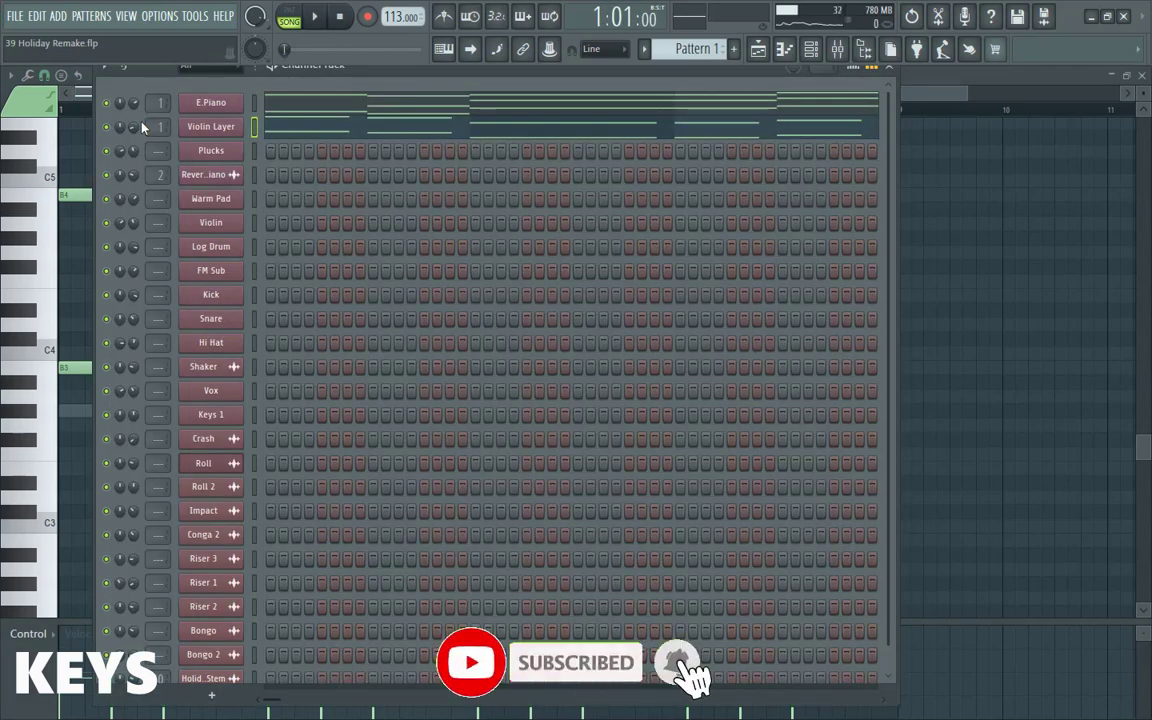
{"action": "left_click", "coordinate": [352, 108]}
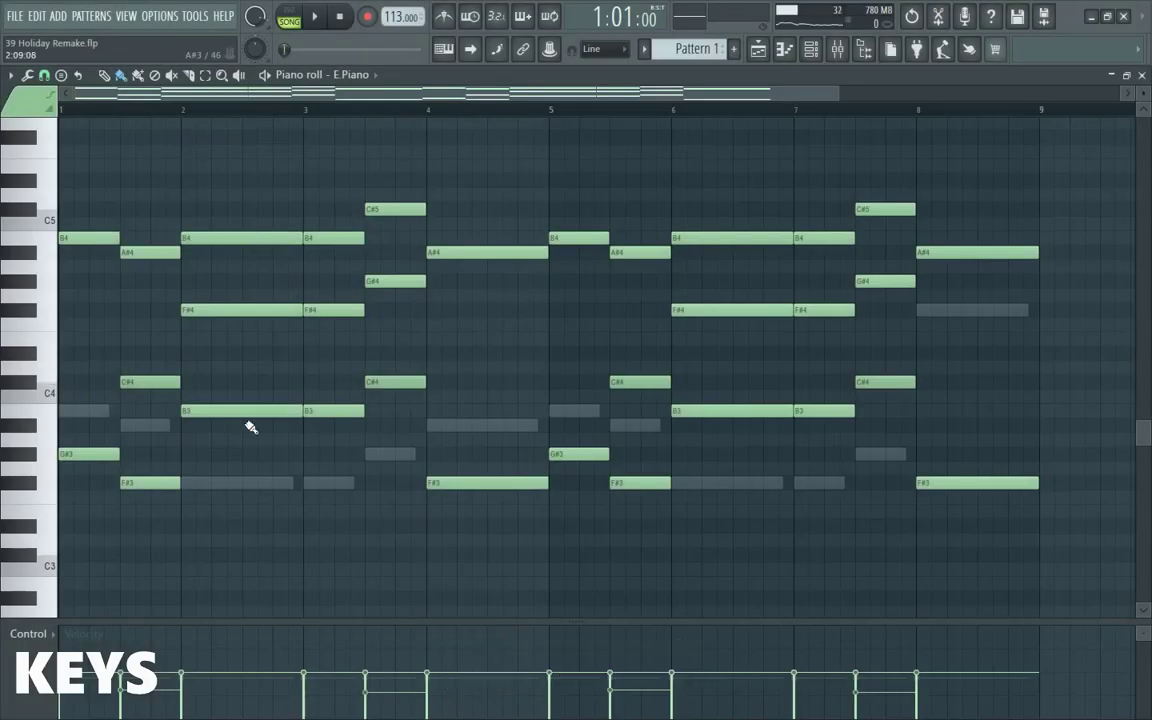
{"action": "key", "text": "alt+y"}
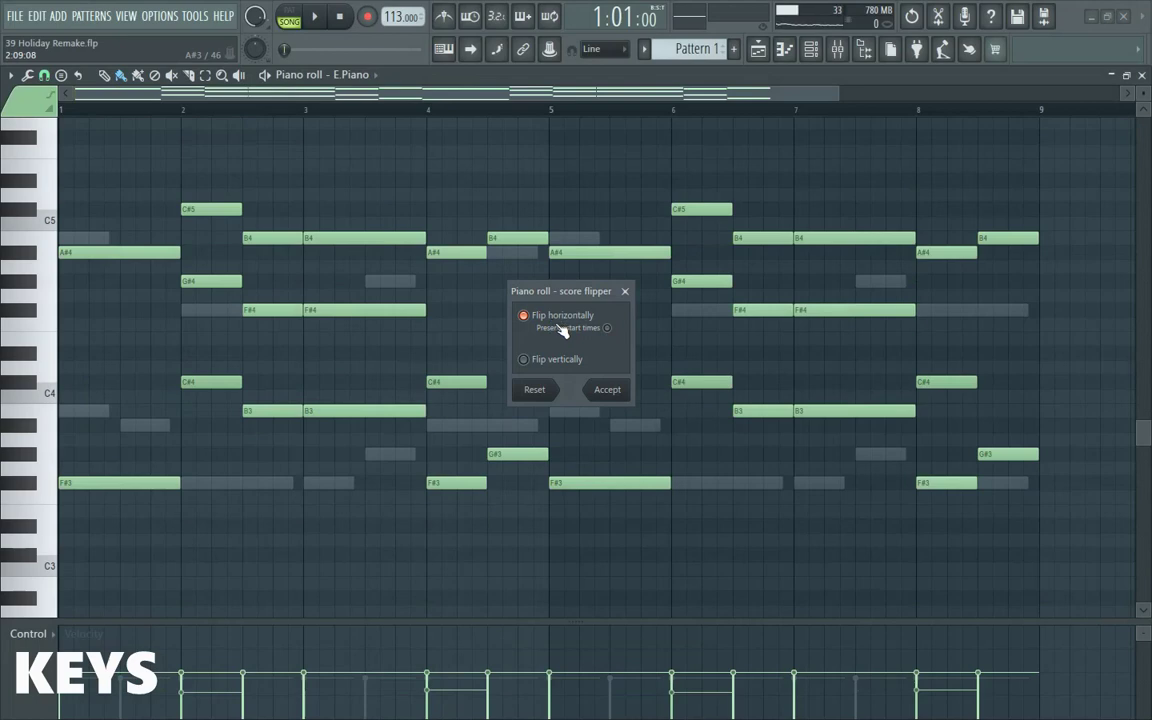
{"action": "left_click", "coordinate": [609, 390]}
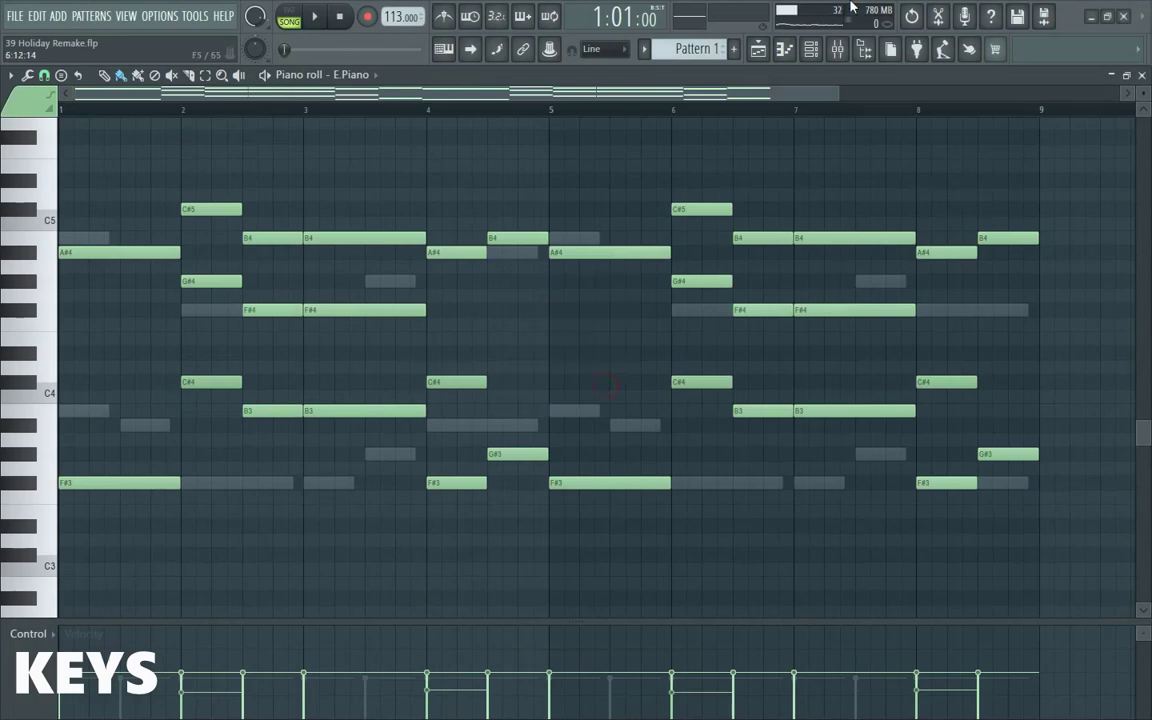
- Audition the E.Piano channel with the Violin Layer muted, stop playback and unmute the Violin Layer
{"action": "left_click", "coordinate": [811, 49]}
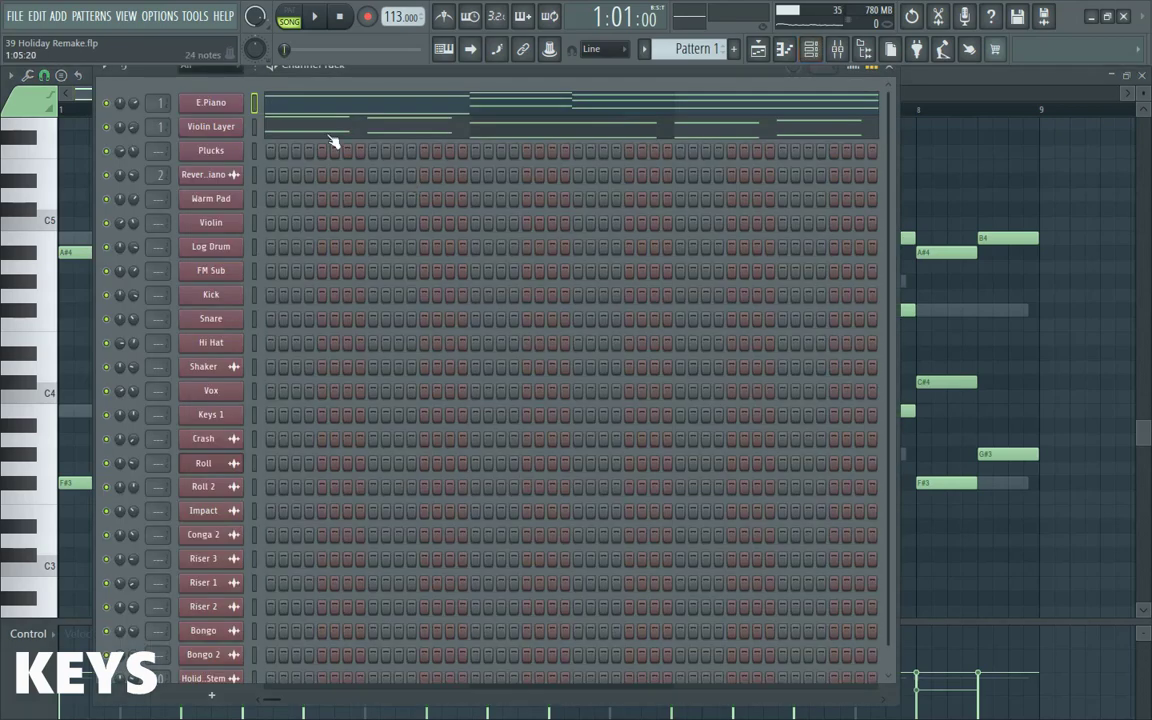
{"action": "key", "text": "space"}
{"action": "left_click", "coordinate": [107, 127]}
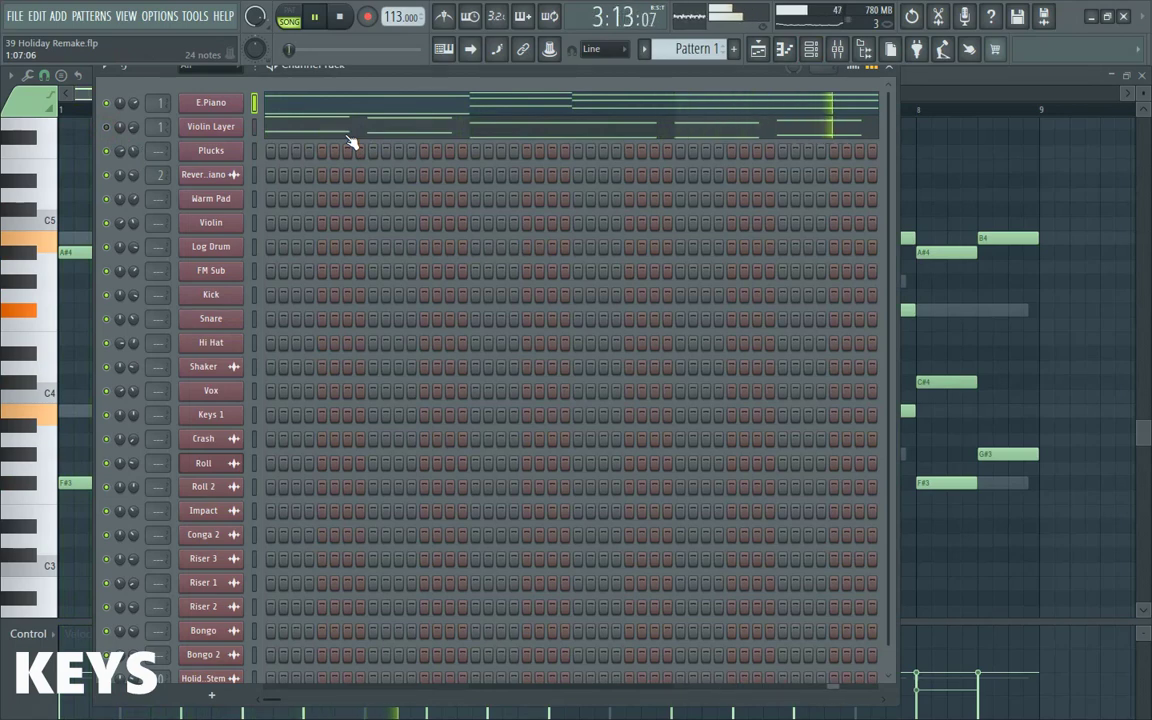
{"action": "key", "text": "space"}
{"action": "left_click", "coordinate": [107, 127]}
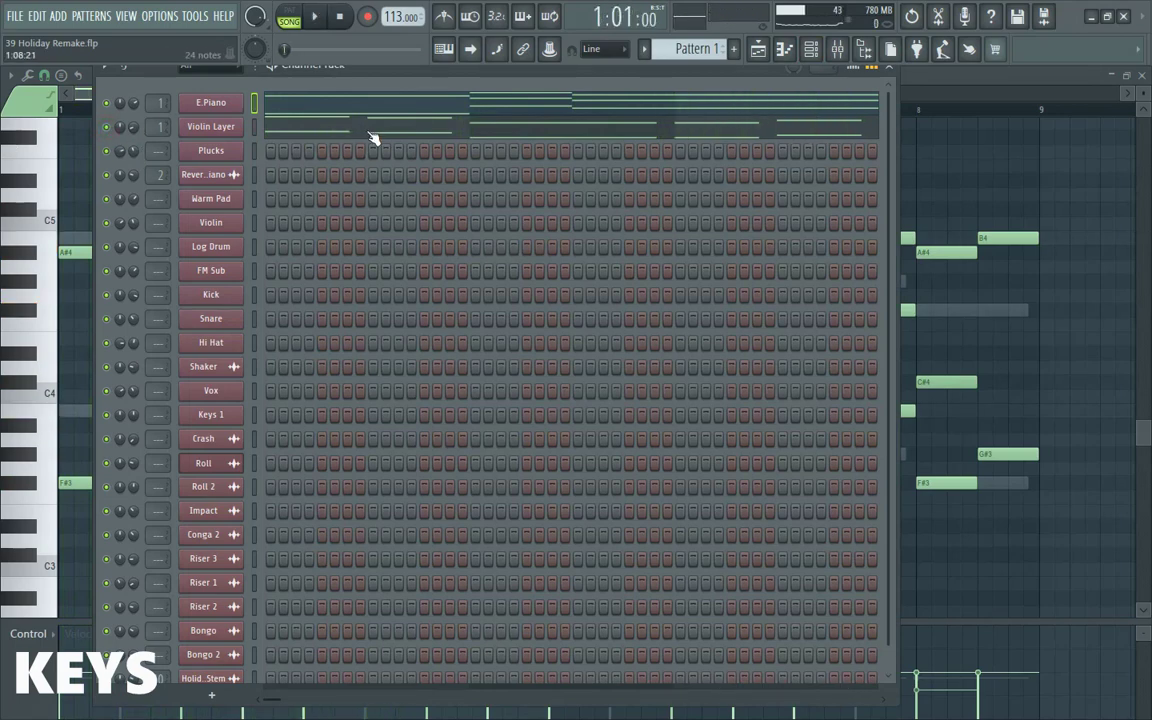
- Flip the Violin Layer notes of Pattern 1 horizontally with the score flipper
{"action": "left_click", "coordinate": [370, 133]}
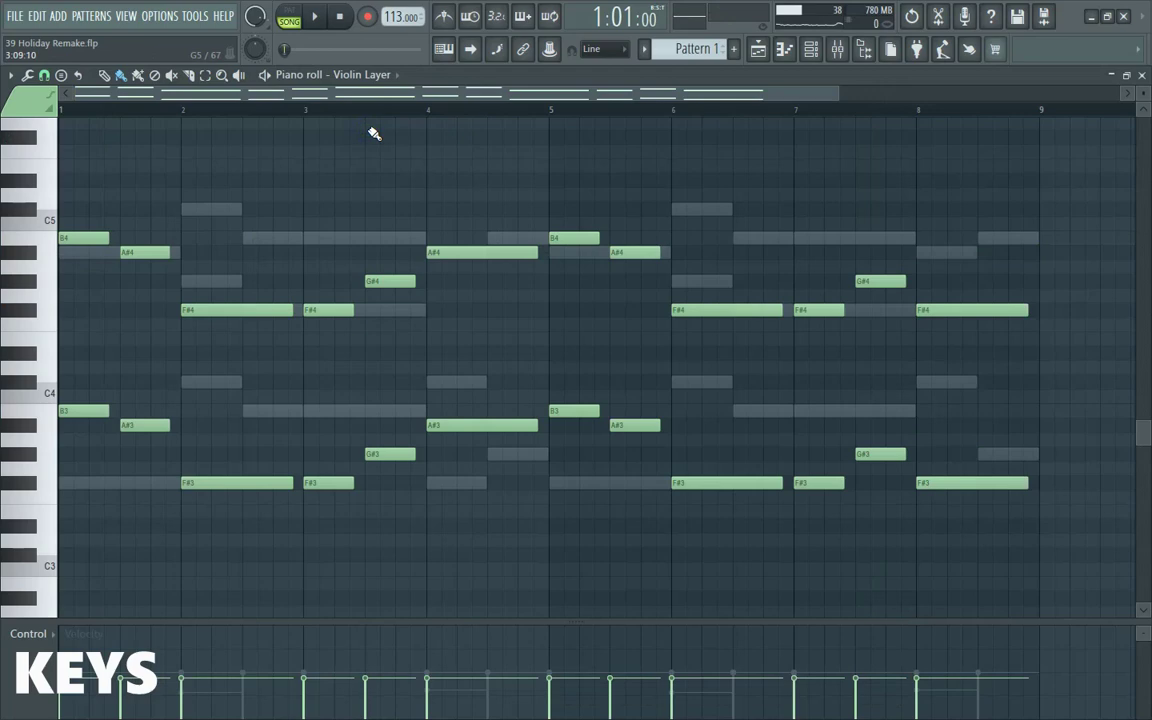
{"action": "key", "text": "alt+y"}
{"action": "left_click", "coordinate": [622, 395]}
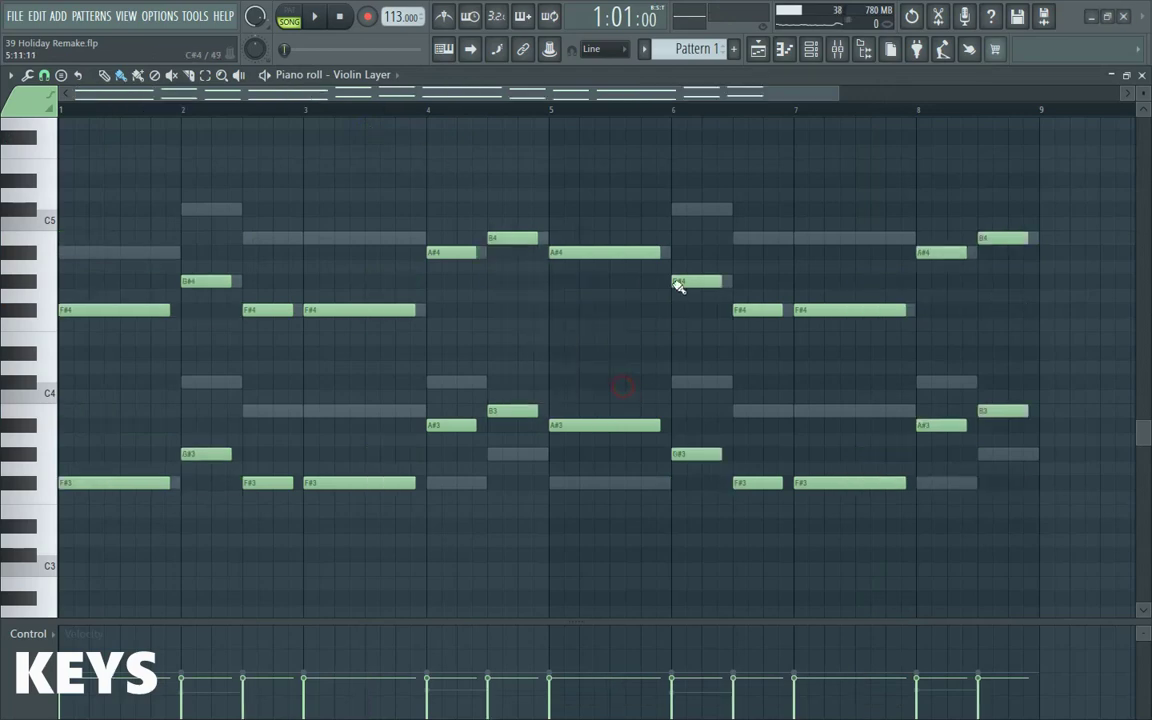
- Consolidate the Pattern 1 clip on Track 3 into a 24-bit stereo WAV, leaving the remainder and enabling insert effects
{"action": "left_click", "coordinate": [758, 52]}
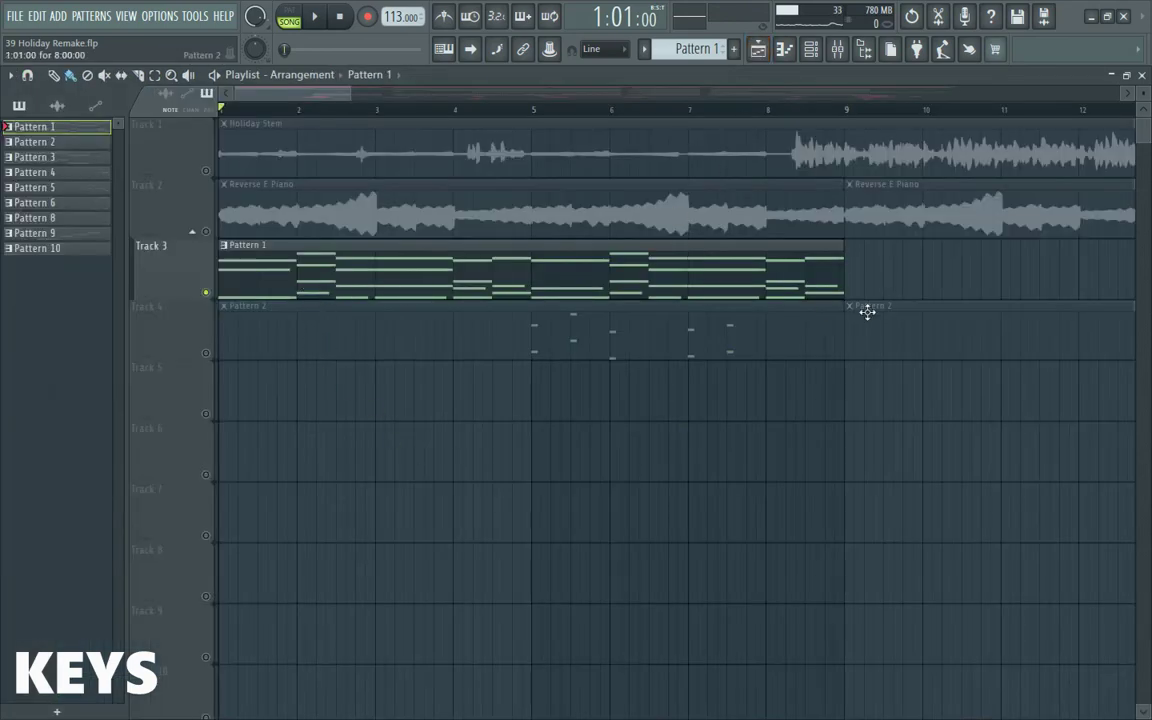
{"action": "left_click", "coordinate": [707, 273]}
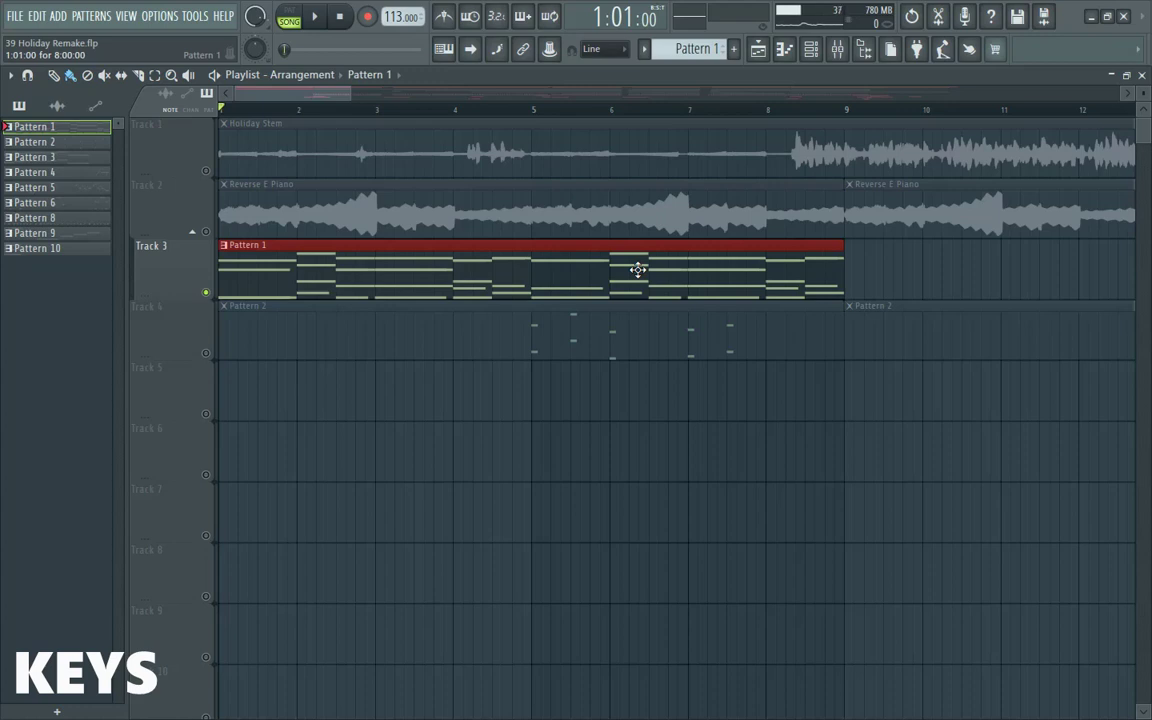
{"action": "key", "text": "ctrl+alt+c"}
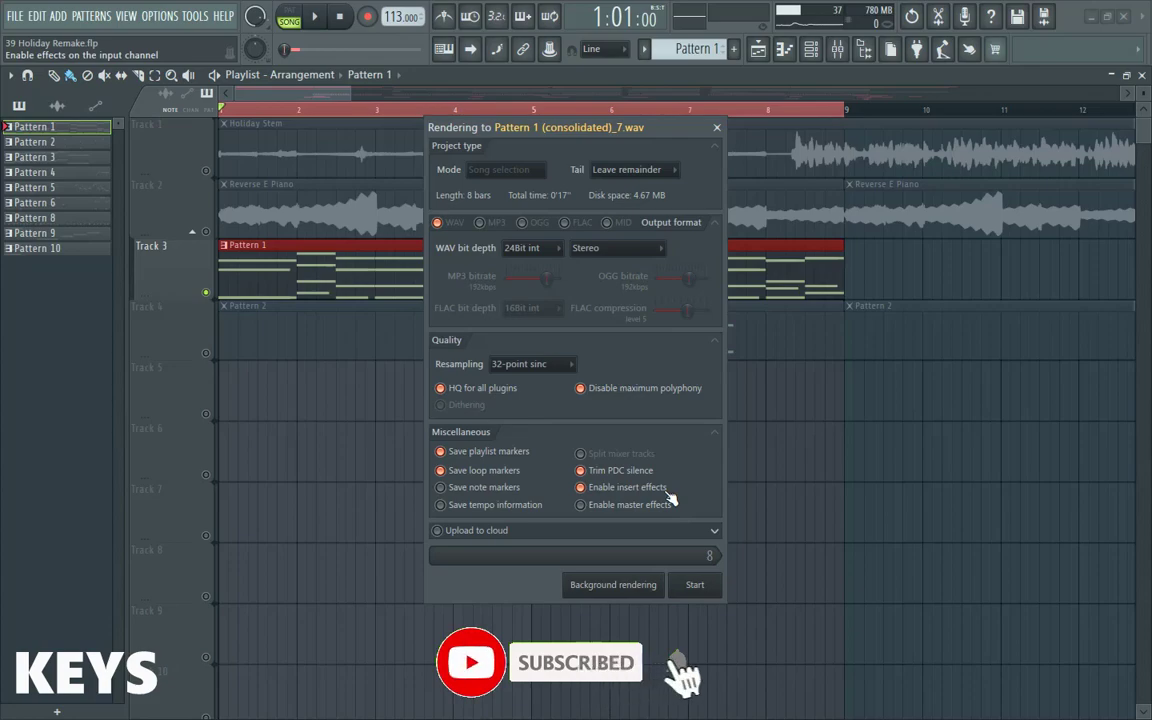
{"action": "left_click", "coordinate": [697, 588]}
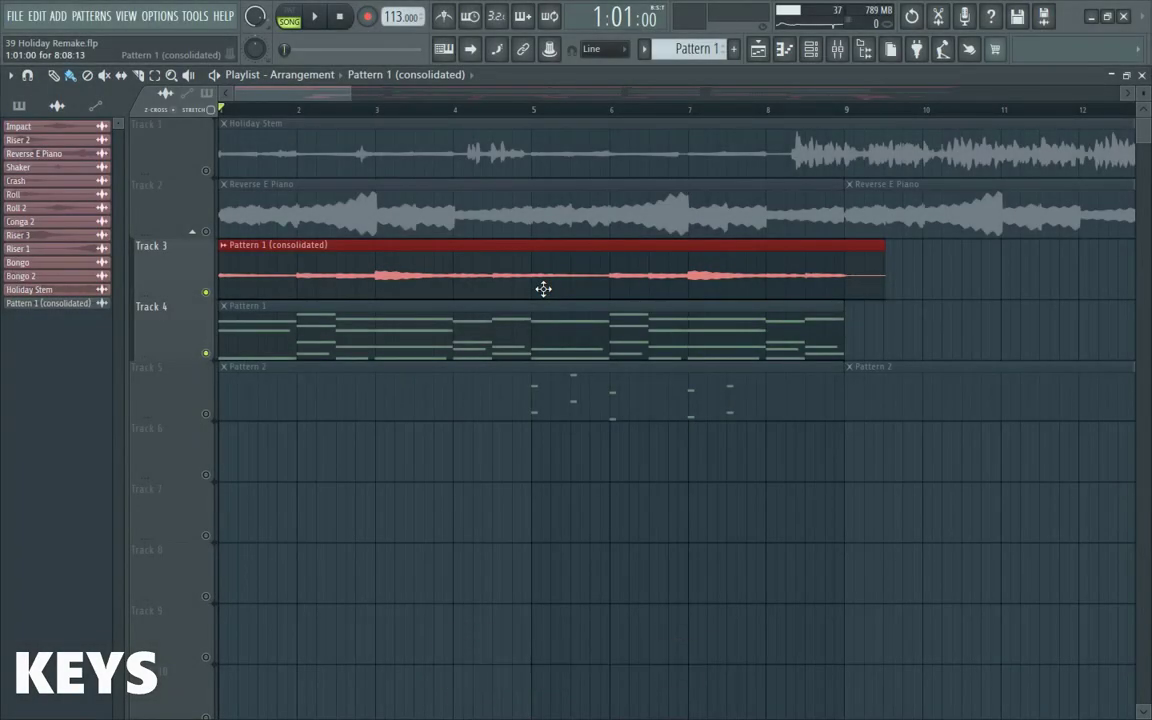
- Preview the consolidated Pattern 1 sample, turn on its Reverse effect and close the sample settings
{"action": "double_click", "coordinate": [543, 289]}
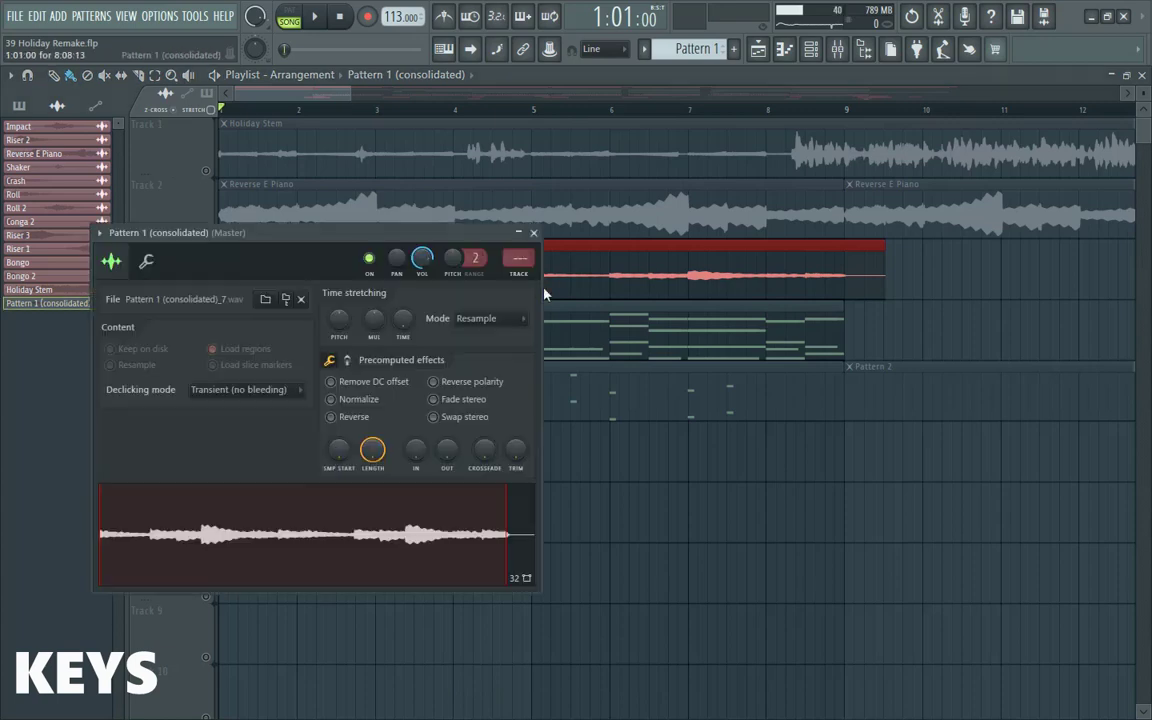
{"action": "left_click", "coordinate": [337, 532]}
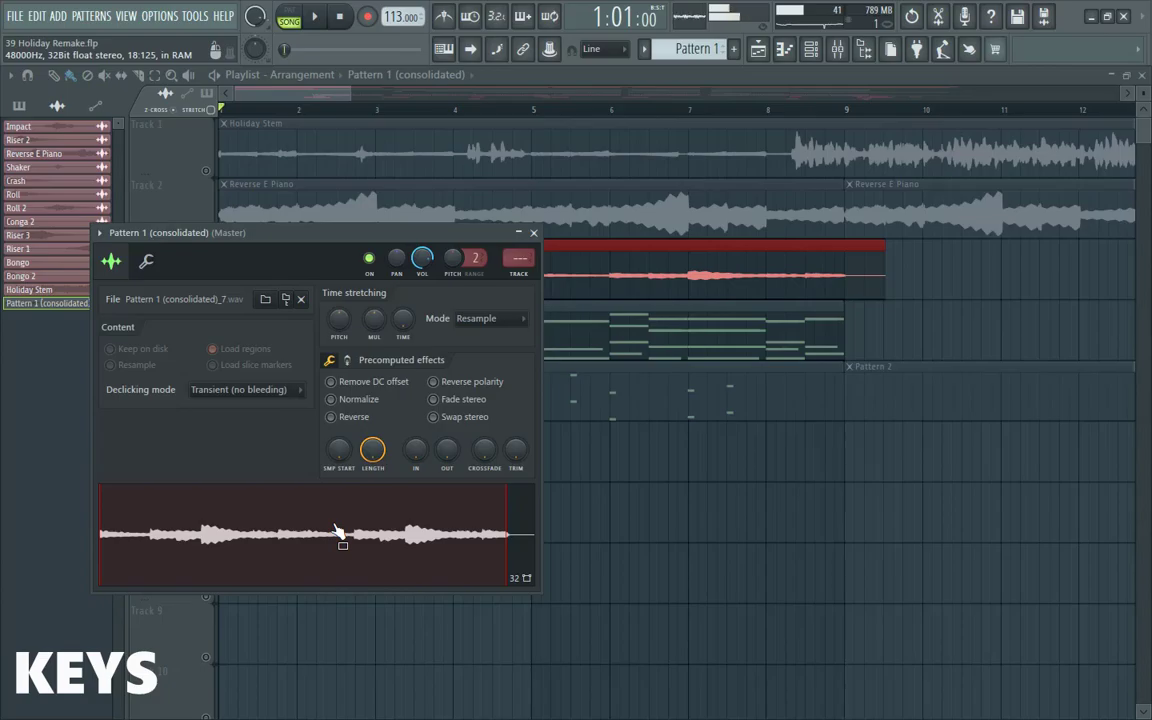
{"action": "left_click", "coordinate": [333, 417]}
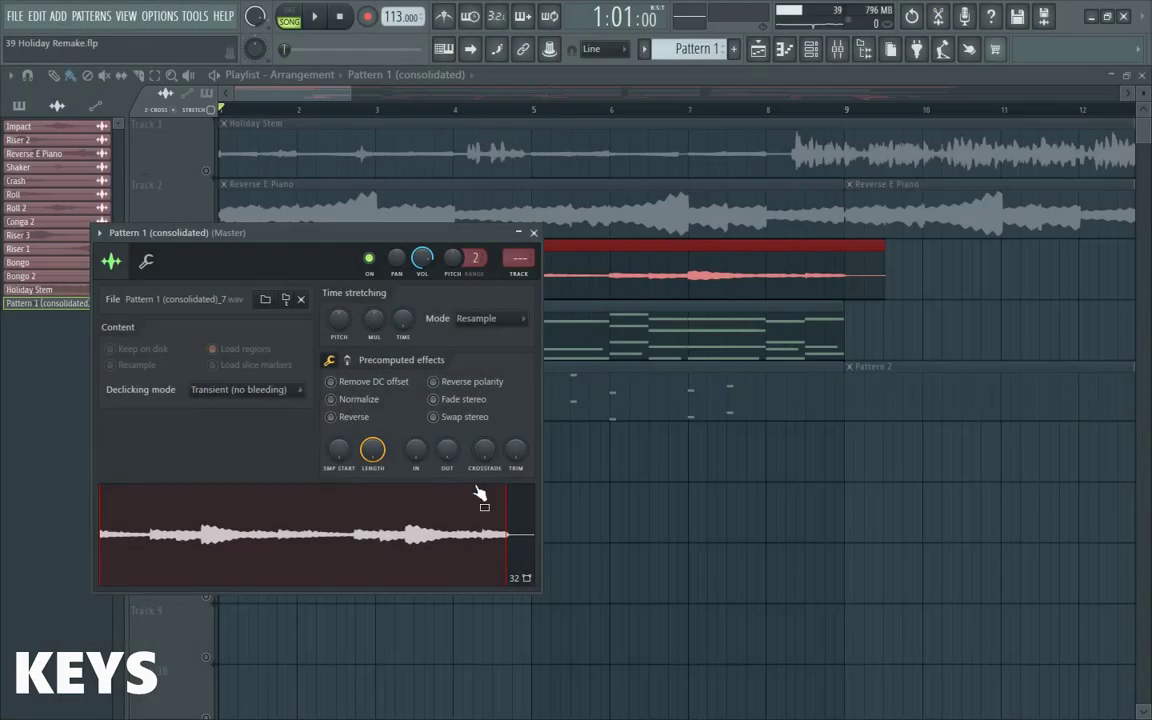
{"action": "left_click", "coordinate": [333, 418]}
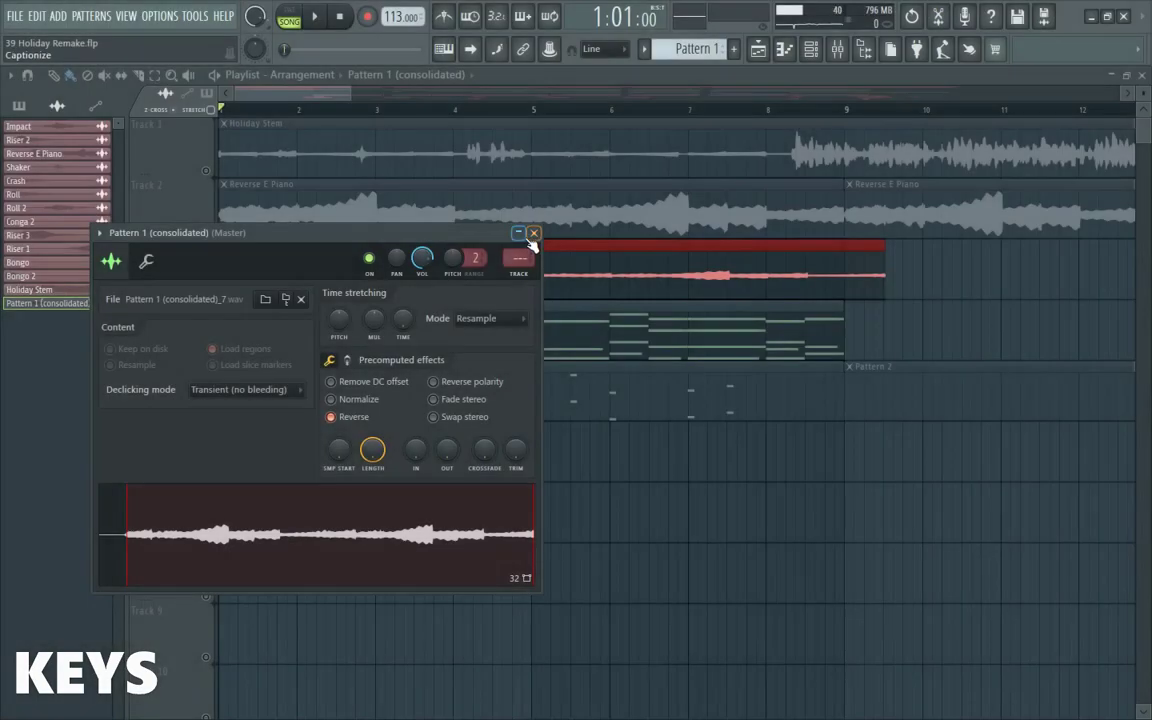
{"action": "left_click", "coordinate": [533, 233]}
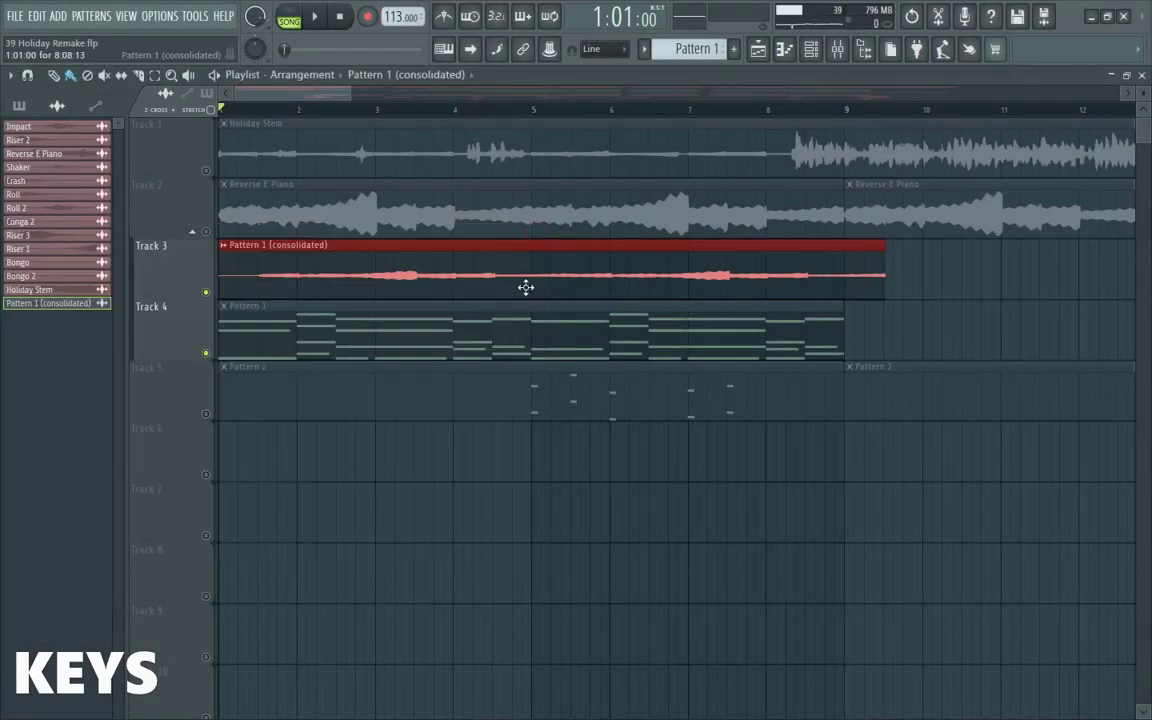
- Delete the consolidated Pattern 1 audio clip from Track 3 of the Playlist
{"action": "right_click", "coordinate": [524, 285]}
{"action": "scroll", "coordinate": [268, 300], "scroll_direction": "down", "scroll_amount": 4}
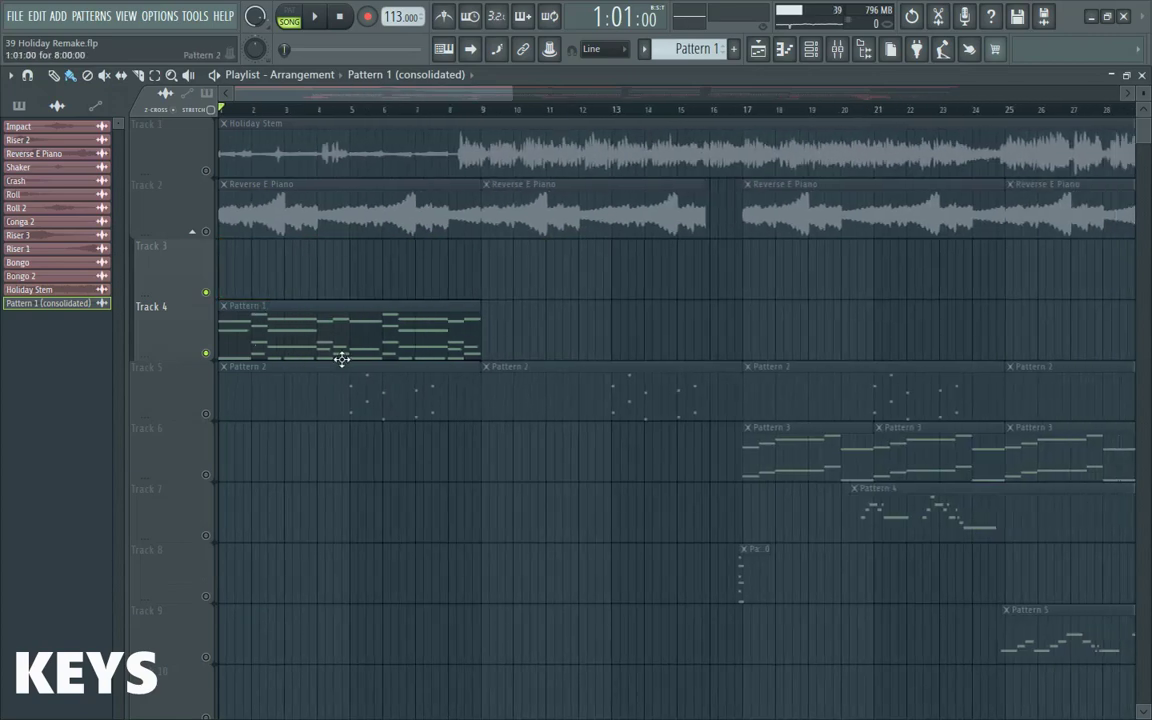
- Examine the Lounge Lizard settings of the E.Piano channel and the Morphine settings of the Violin Layer channel
{"action": "left_click", "coordinate": [811, 49]}
{"action": "left_click", "coordinate": [235, 107]}
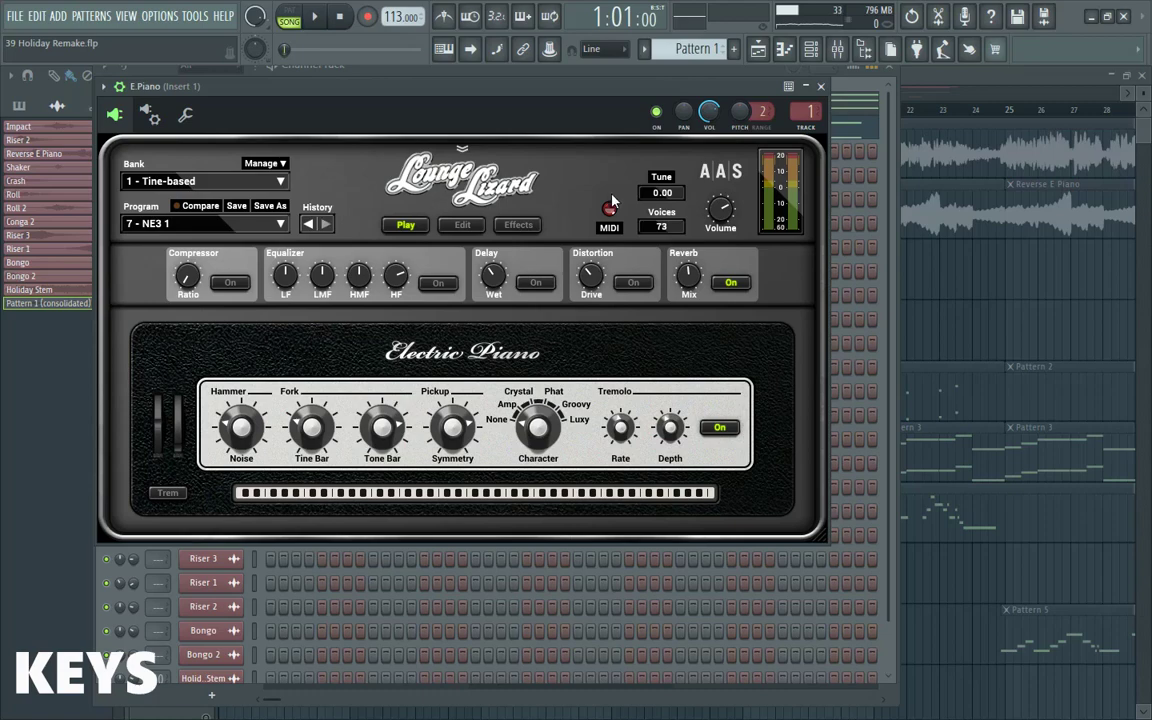
{"action": "left_click", "coordinate": [820, 88]}
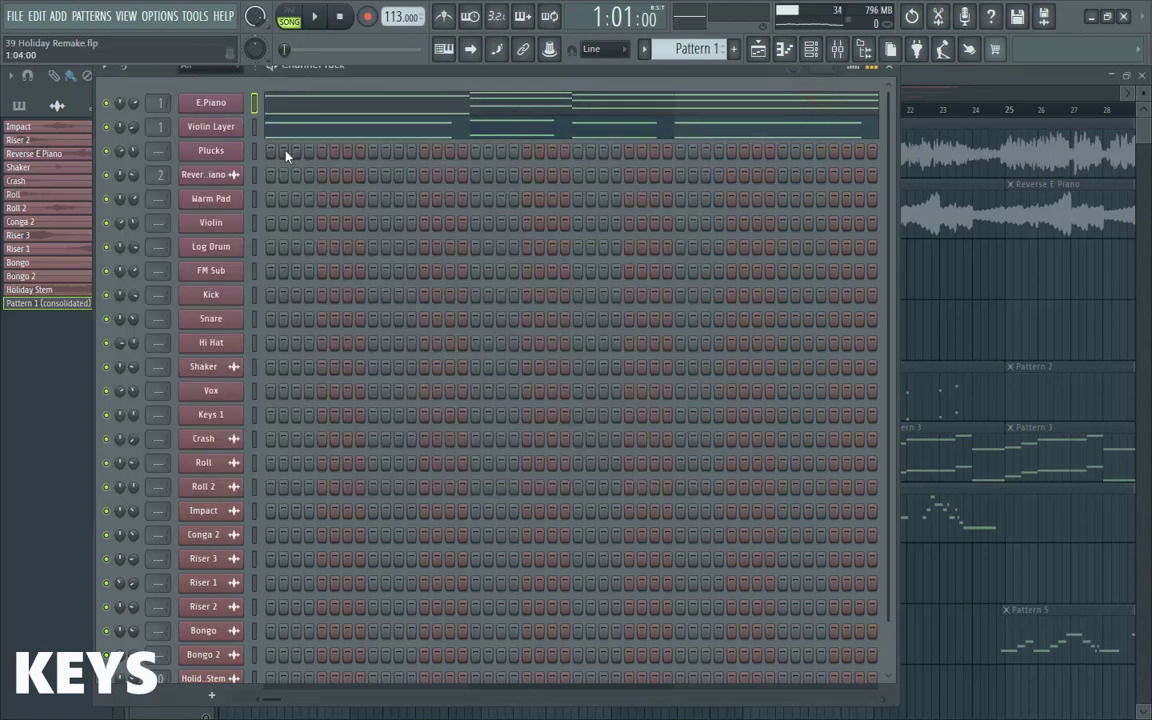
{"action": "left_click", "coordinate": [222, 129]}
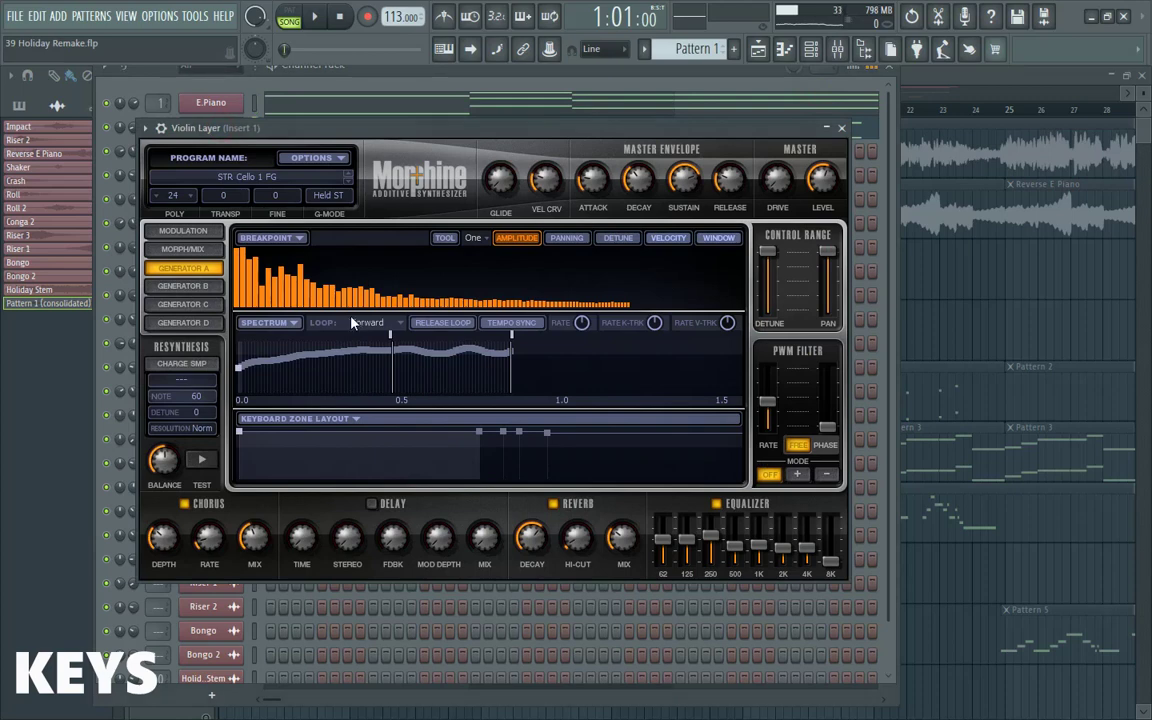
{"action": "left_click", "coordinate": [843, 127]}
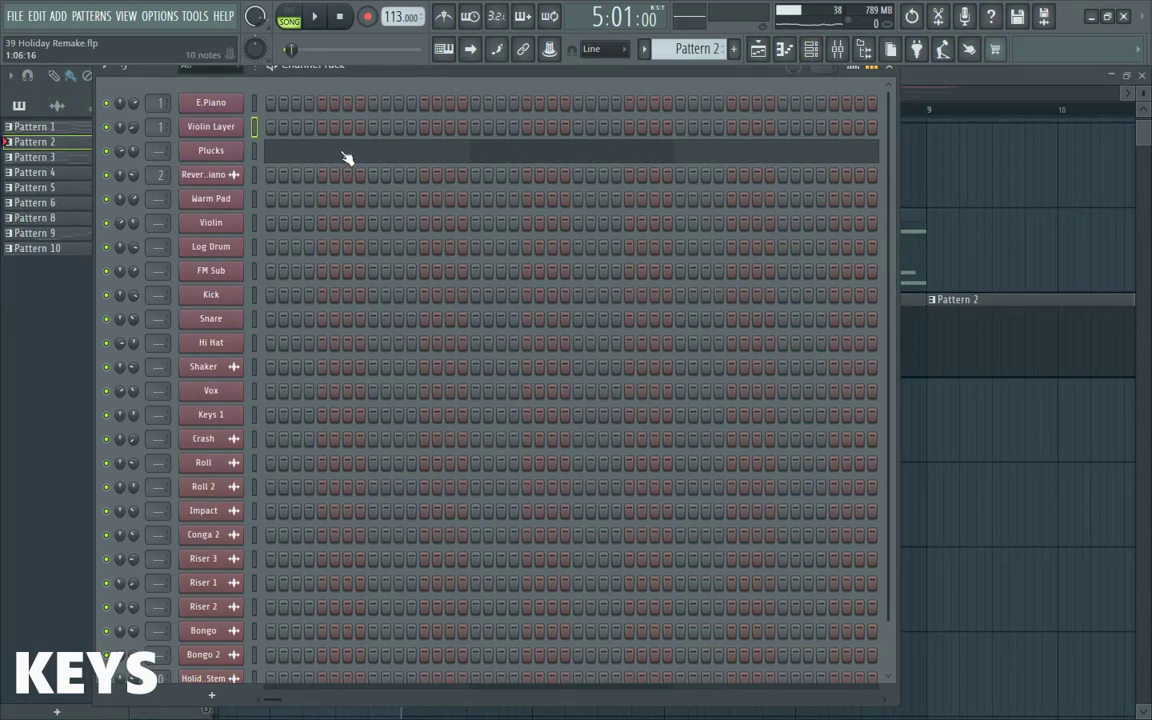
- Play Pattern 2 while following the Plucks notes in the piano roll, and stop playback
{"action": "left_click", "coordinate": [345, 157]}
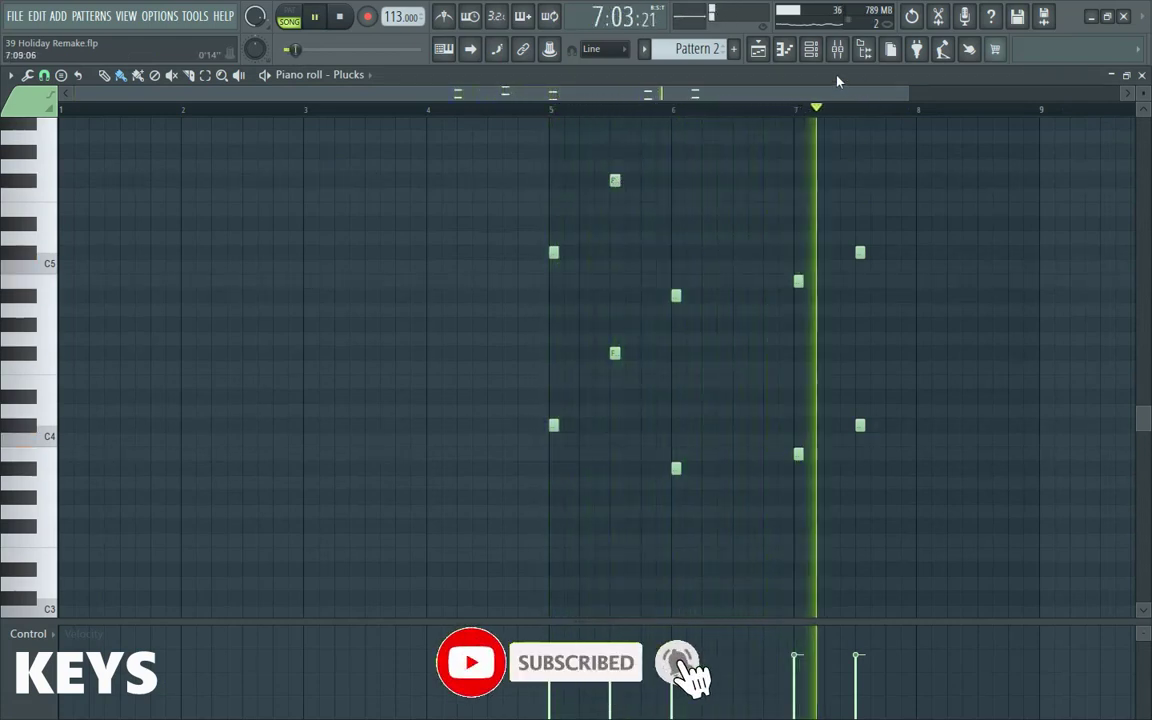
{"action": "left_click", "coordinate": [811, 49]}
{"action": "key", "text": "space"}
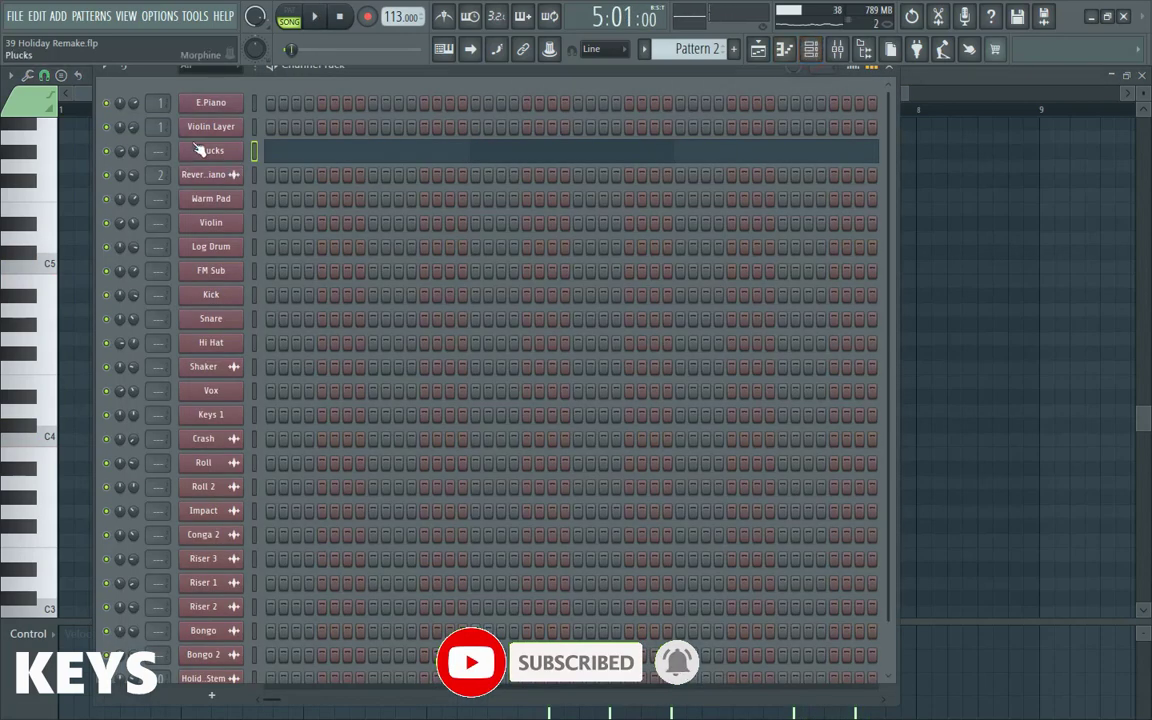
- Examine the Morphine synthesizer settings of the Plucks channel and return to the Playlist
{"action": "left_click", "coordinate": [212, 152]}
{"action": "left_click_drag", "start_coordinate": [428, 297], "coordinate": [483, 147]}
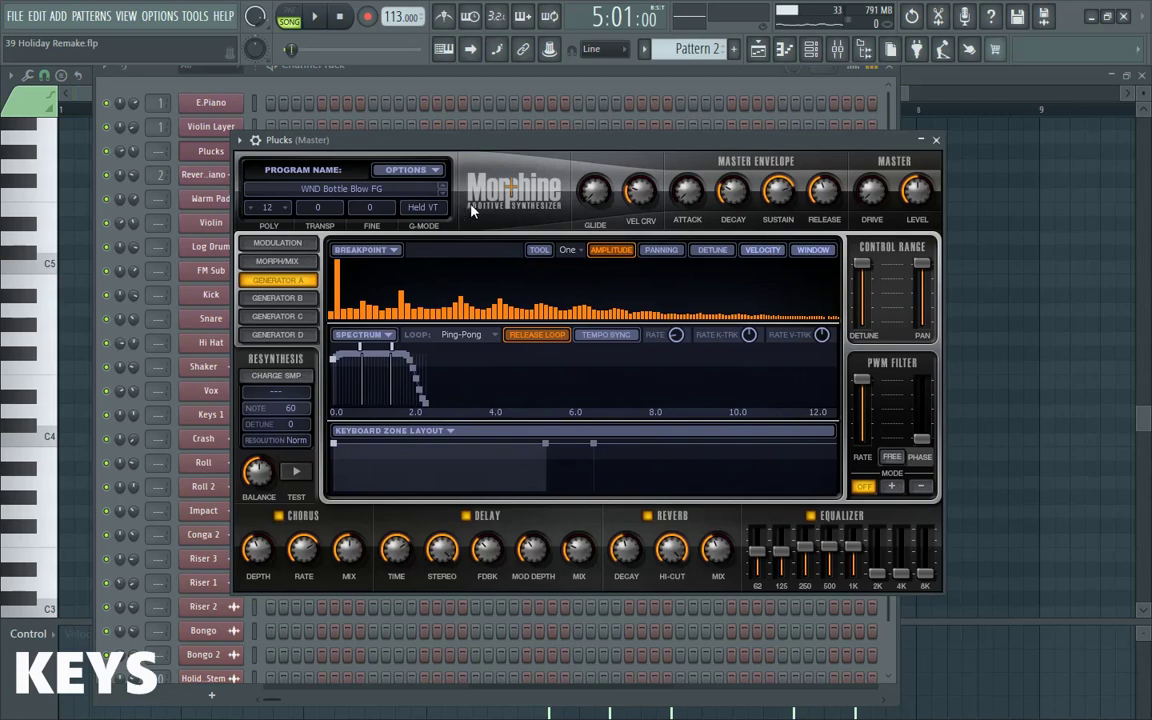
{"action": "left_click", "coordinate": [758, 49]}
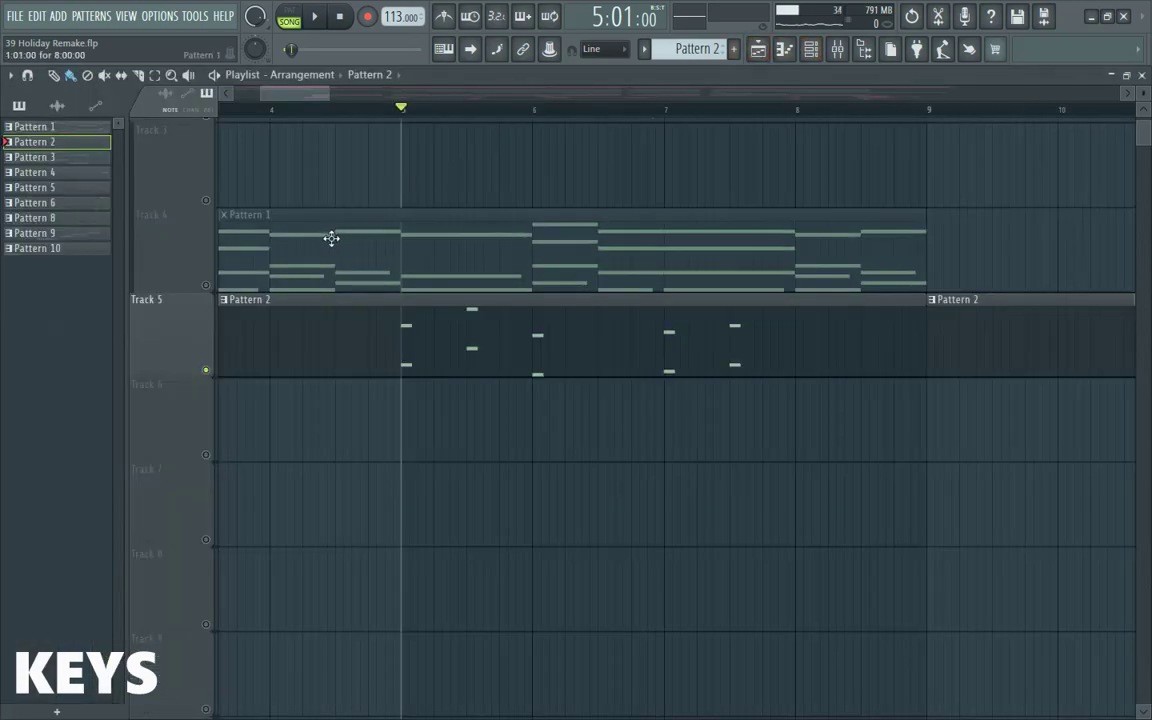
- Unmute the Reverse E Piano on Track 2 and play it together with the Pattern 2 plucks
{"action": "scroll", "coordinate": [320, 236], "scroll_direction": "down", "scroll_amount": 3}
{"action": "scroll", "coordinate": [301, 234], "scroll_direction": "up", "scroll_amount": 2}
{"action": "left_click", "coordinate": [210, 280]}
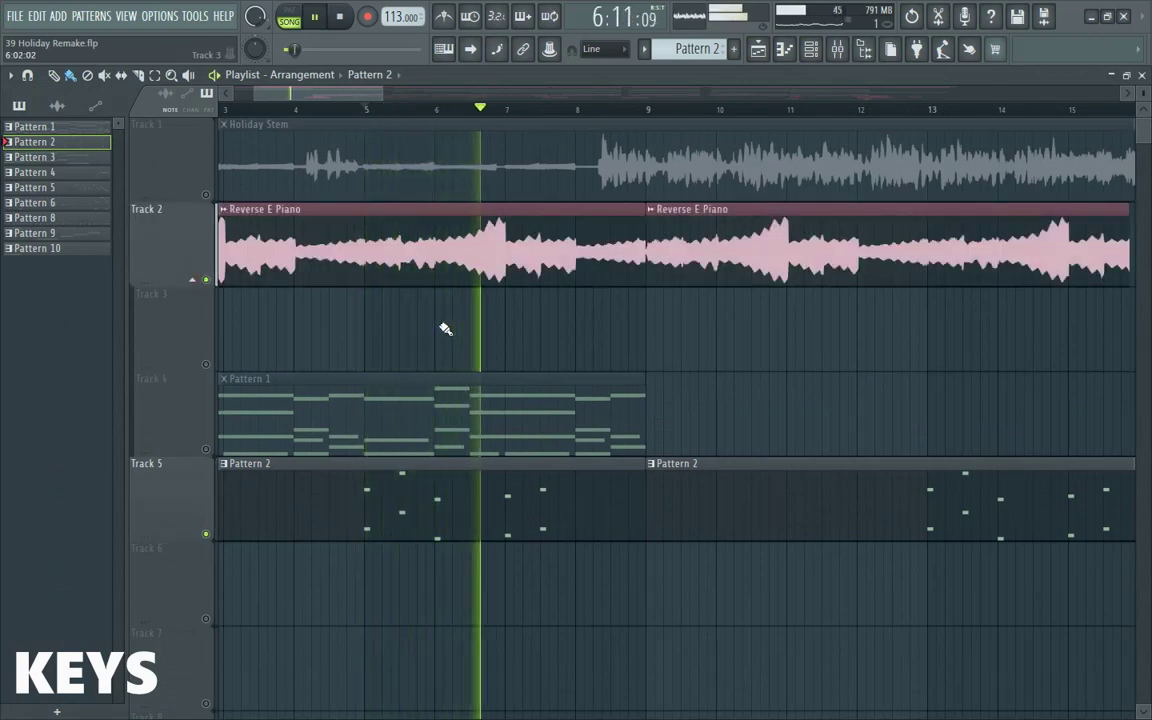
{"action": "key", "text": "Page_Down"}
{"action": "key", "text": "Page_Down"}
{"action": "key", "text": "Page_Down"}
{"action": "key", "text": "Page_Down"}
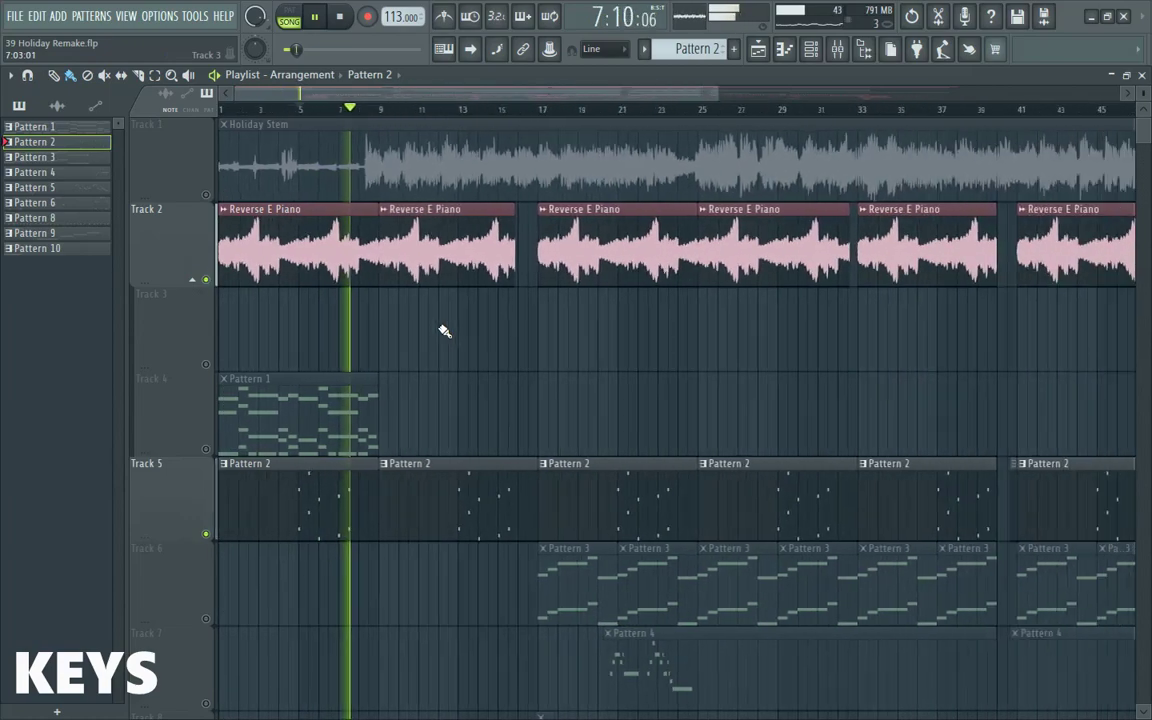
{"action": "key", "text": "Page_Down"}
{"action": "key", "text": "Page_Down"}
{"action": "key", "text": "Page_Down"}
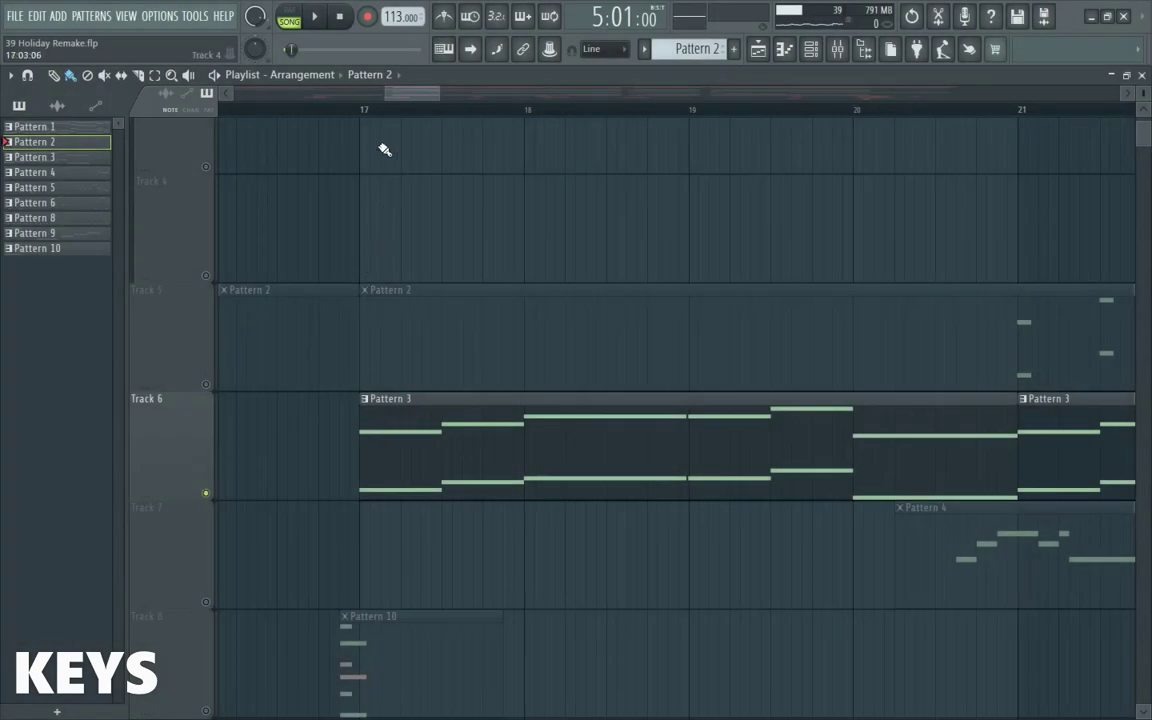
- Play Pattern 3 on Track 6 while following its E.Piano notes in the piano roll, and stop playback
{"action": "key", "text": "space"}
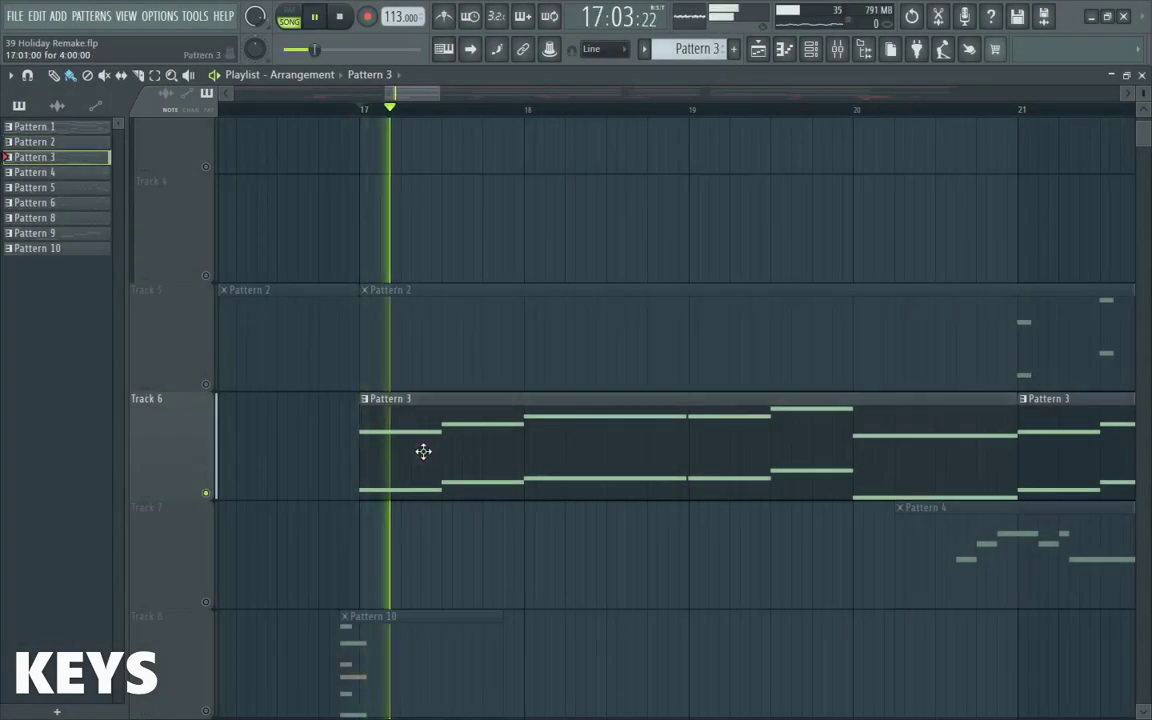
{"action": "scroll", "coordinate": [414, 463], "scroll_direction": "down", "scroll_amount": 2}
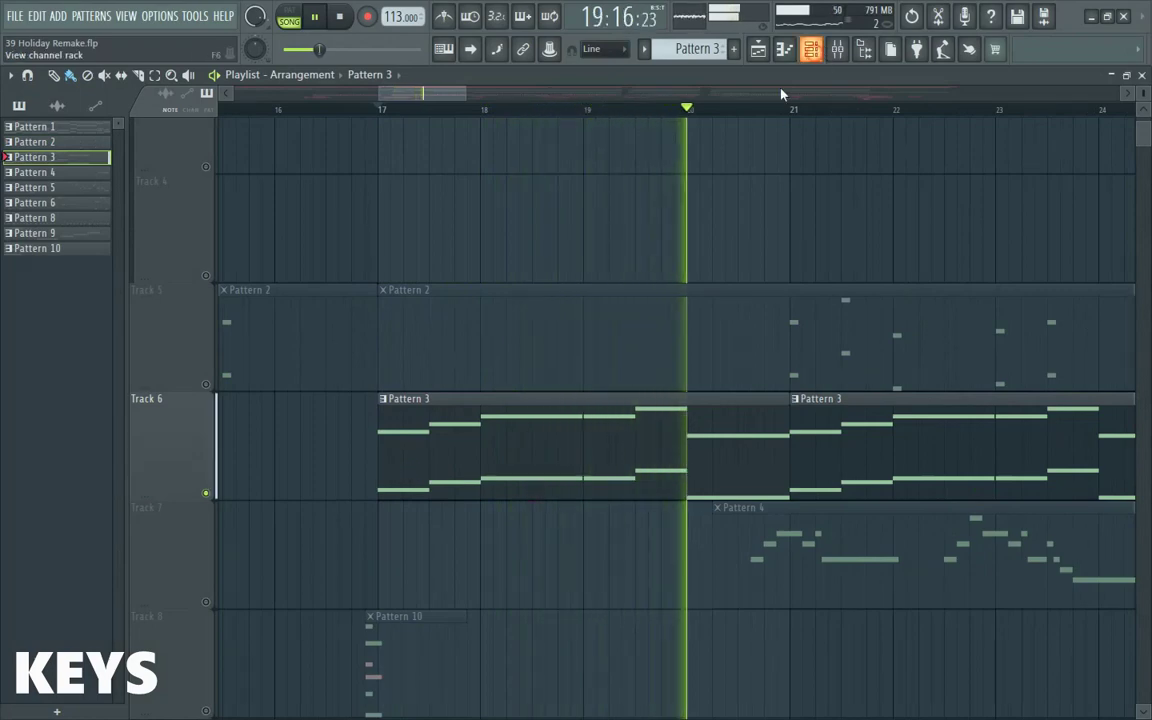
{"action": "left_click", "coordinate": [811, 48]}
{"action": "key", "text": "F7"}
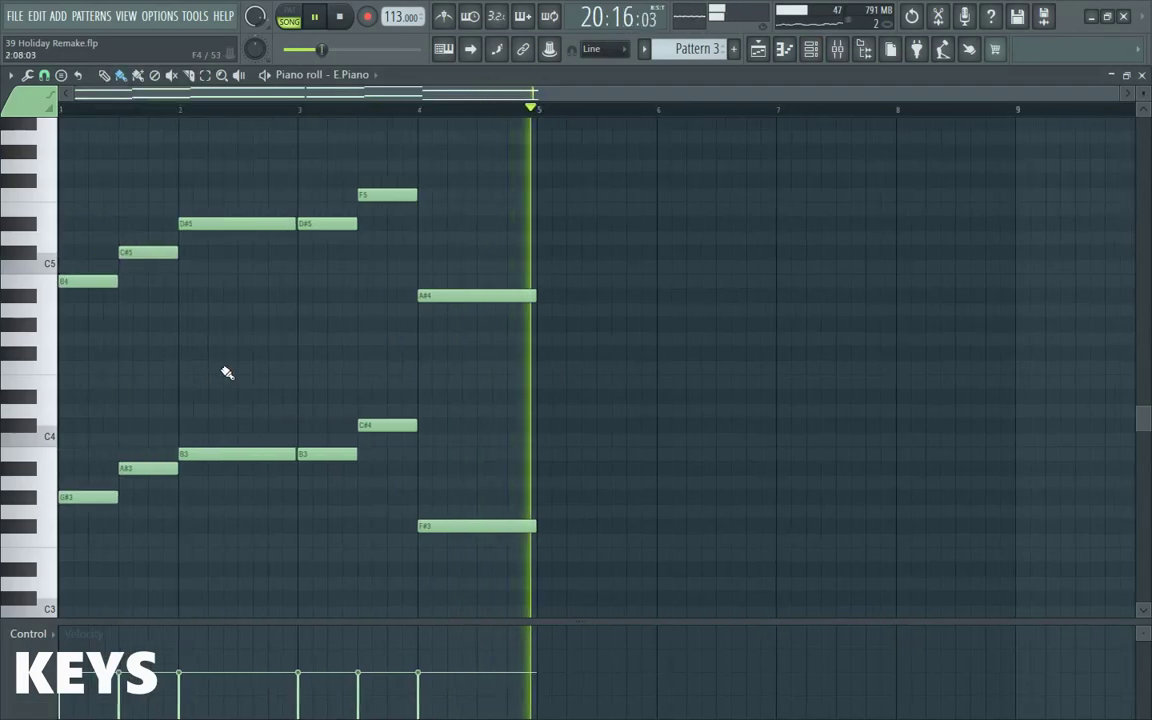
{"action": "key", "text": "Page_Up"}
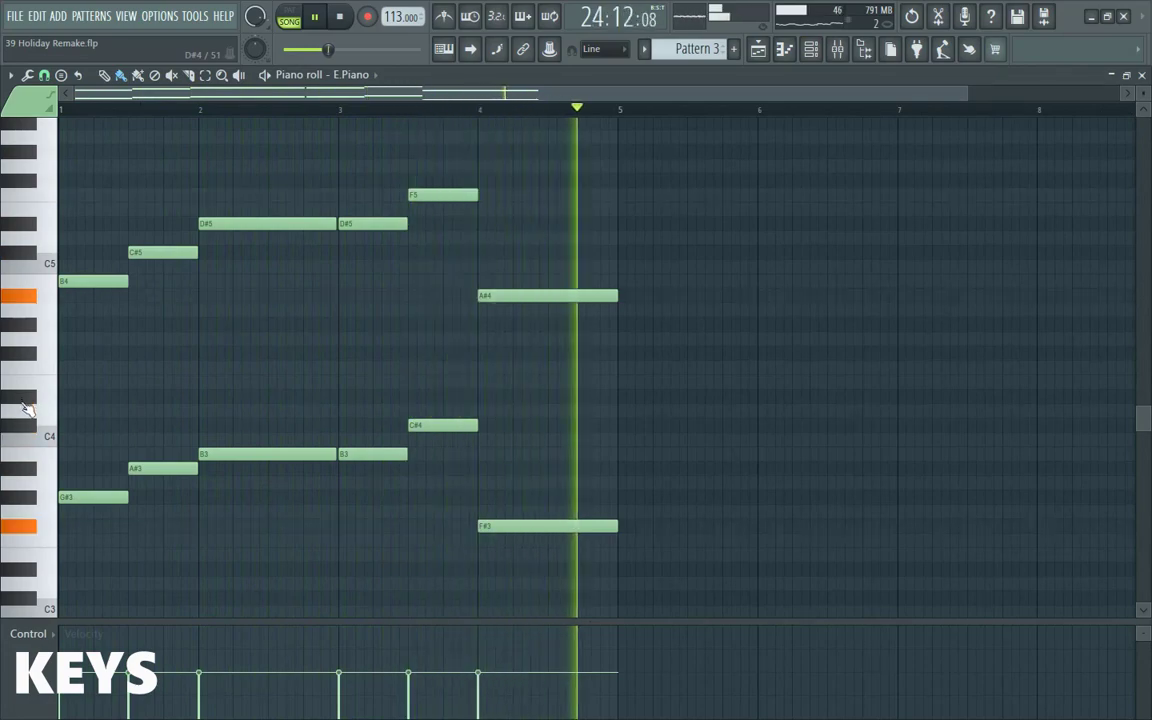
{"action": "key", "text": "space"}
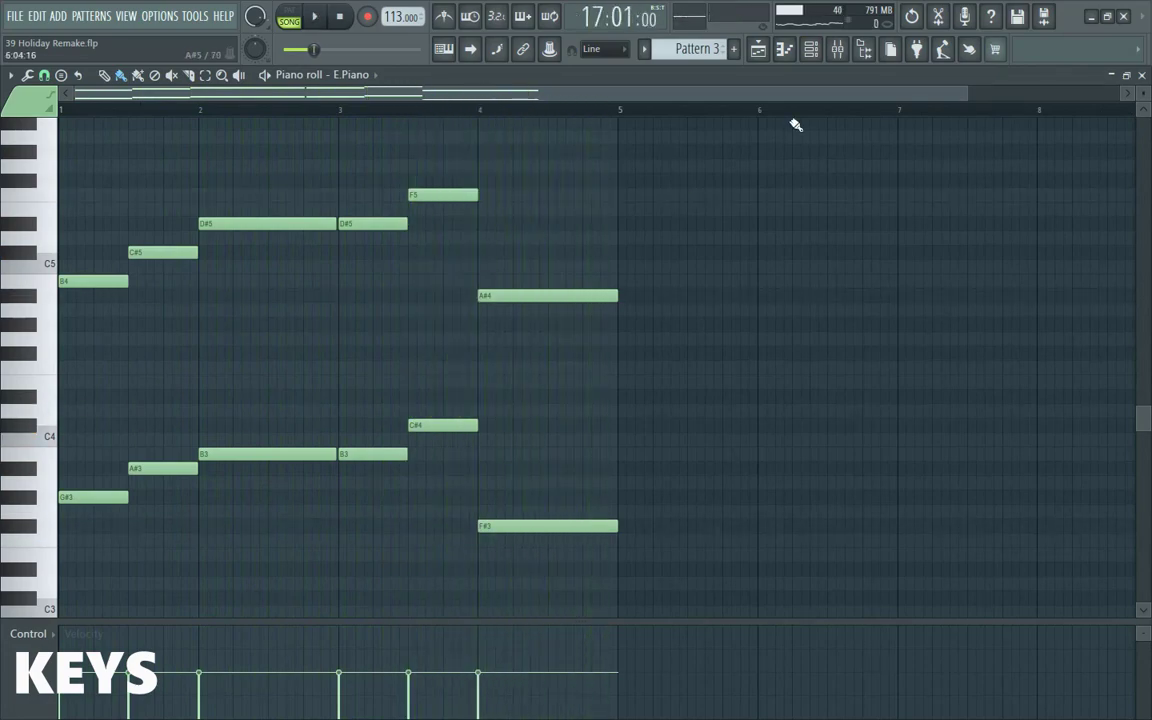
- Examine the Lounge Lizard settings of the E.Piano channel and return to the Playlist
{"action": "key", "text": "F6"}
{"action": "left_click", "coordinate": [188, 91]}
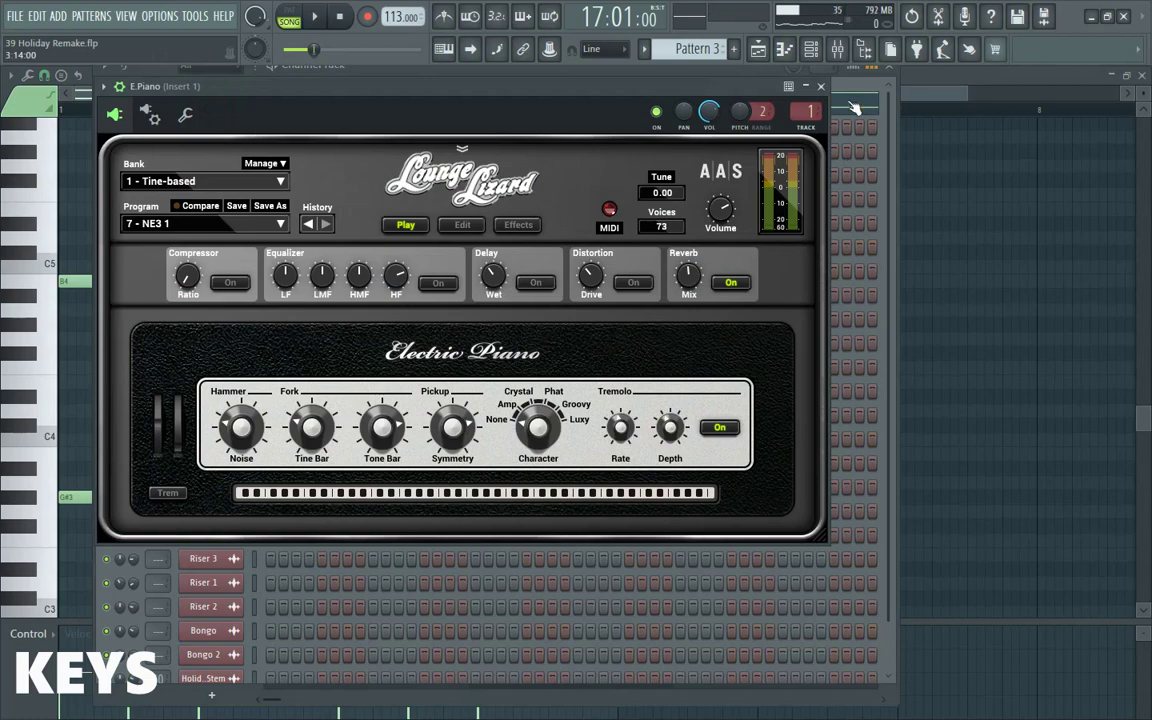
{"action": "left_click", "coordinate": [821, 86]}
{"action": "key", "text": "F5"}
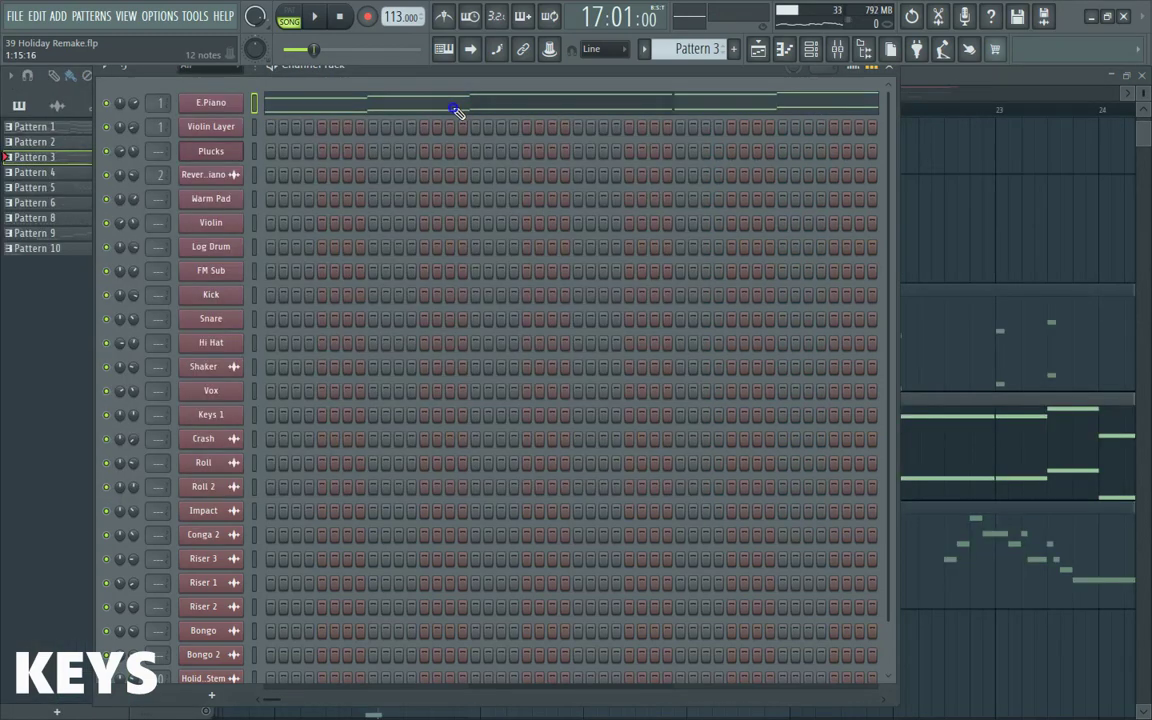
{"action": "key", "text": "F6"}
{"action": "key", "text": "F5"}
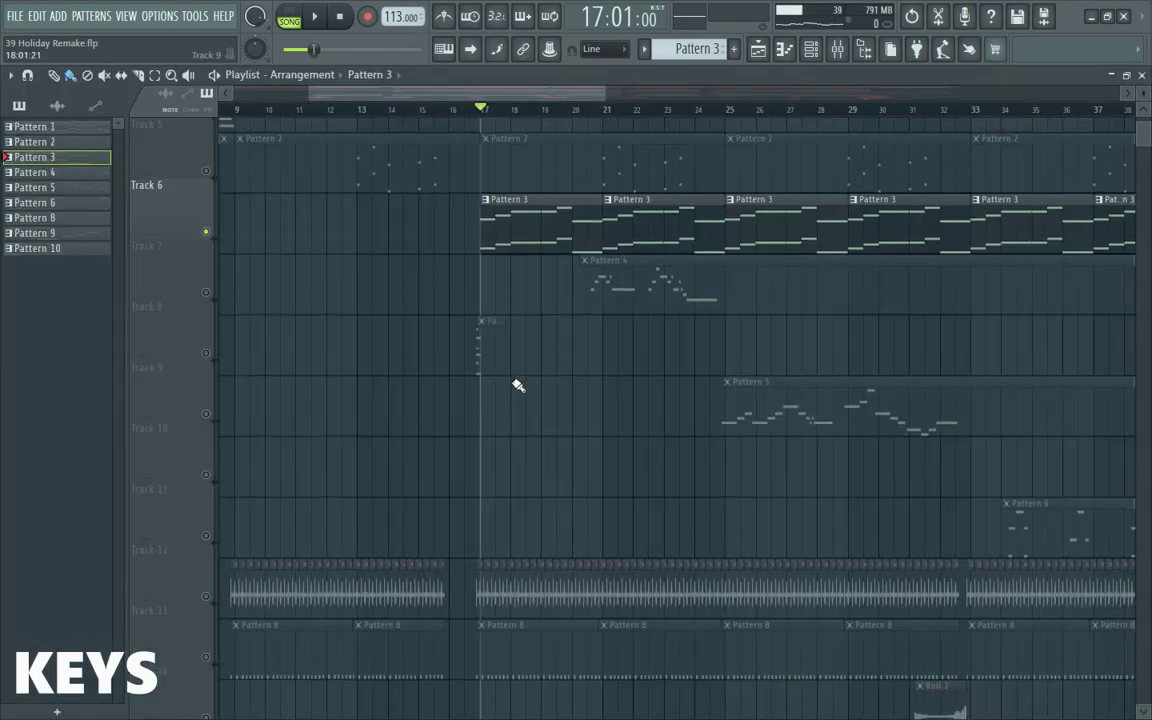
- Unmute Tracks 5 and 2 and play them together with Pattern 3 on Track 6
{"action": "scroll", "coordinate": [364, 443], "scroll_direction": "up", "scroll_amount": 4}
{"action": "left_click", "coordinate": [210, 413]}
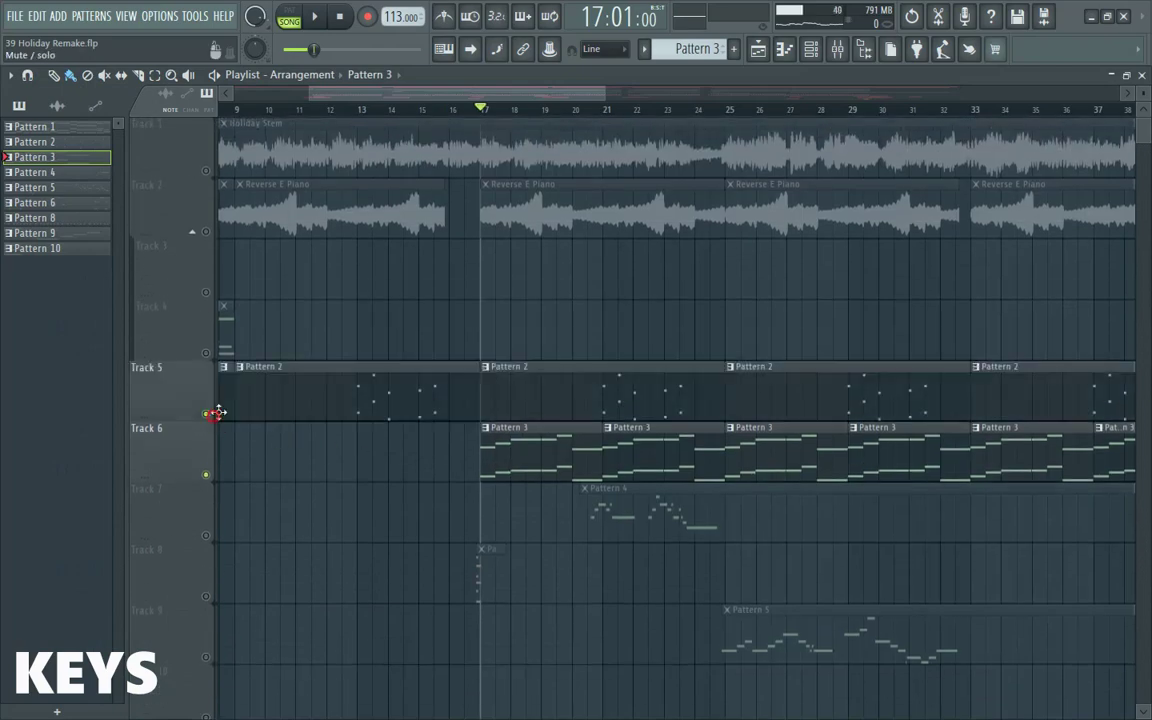
{"action": "left_click", "coordinate": [206, 231]}
{"action": "left_click", "coordinate": [532, 128]}
{"action": "key", "text": "space"}
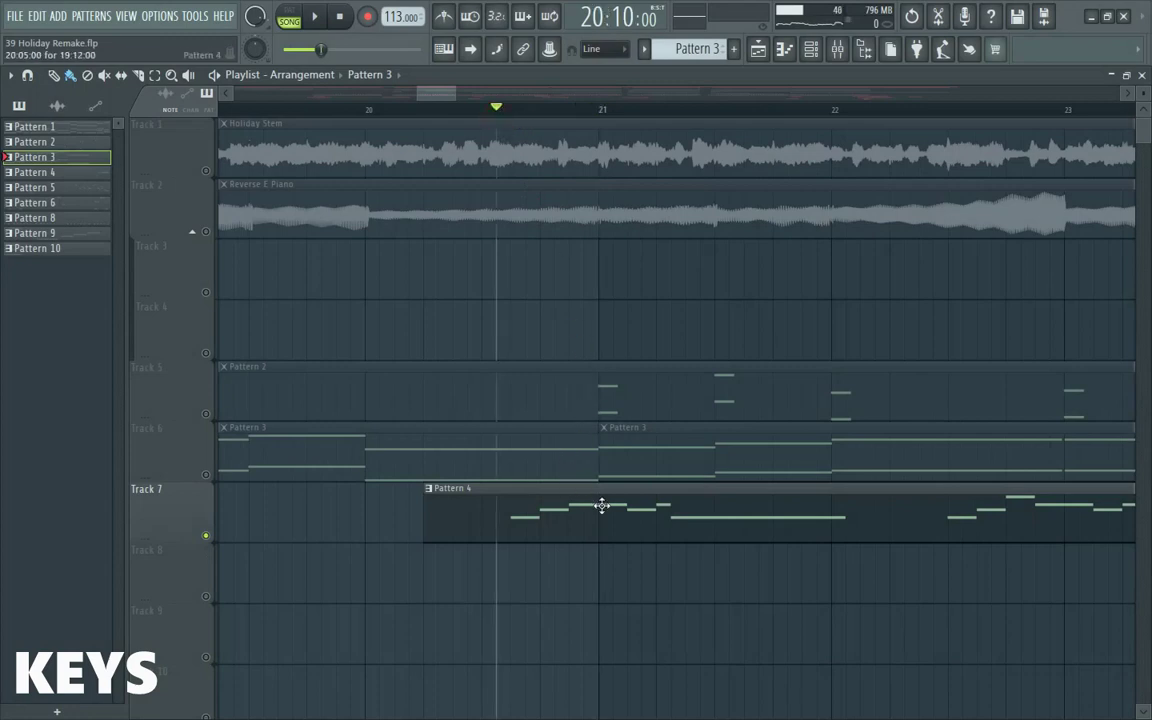
- Play Pattern 4 alone on Track 7, make it the active pattern and stop playback
{"action": "scroll", "coordinate": [601, 505], "scroll_direction": "up", "scroll_amount": 3}
{"action": "key", "text": "space"}
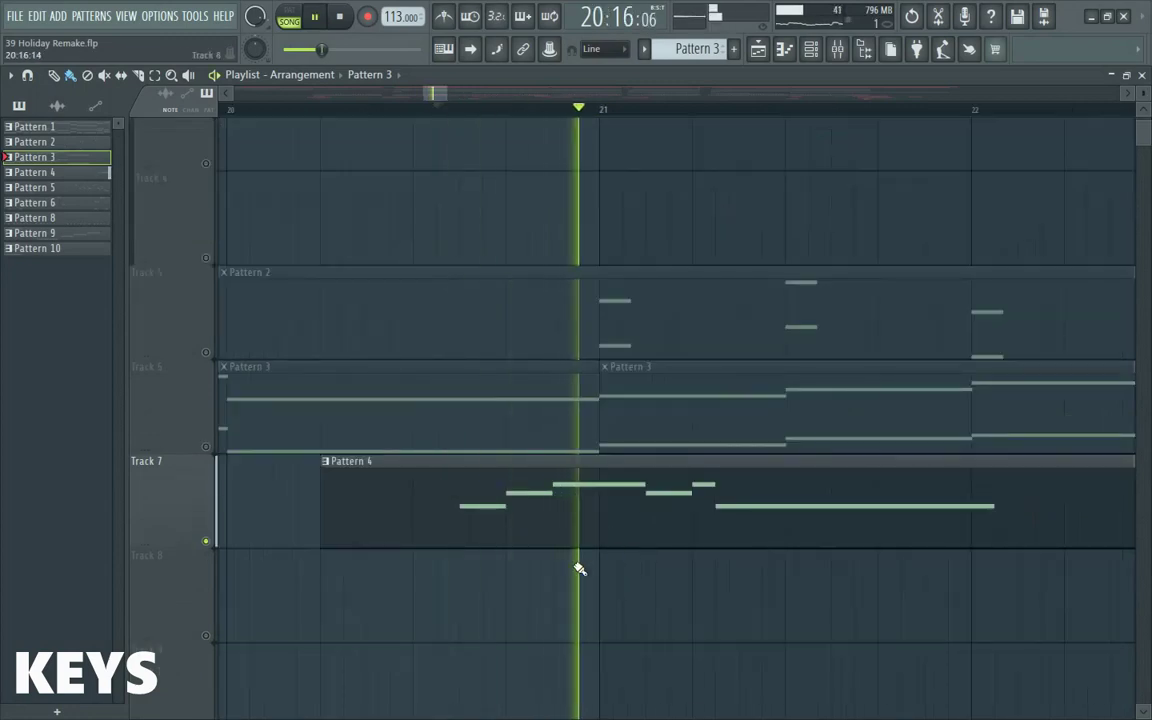
{"action": "scroll", "coordinate": [578, 571], "scroll_direction": "down", "scroll_amount": 2}
{"action": "scroll", "coordinate": [559, 593], "scroll_direction": "down", "scroll_amount": 3}
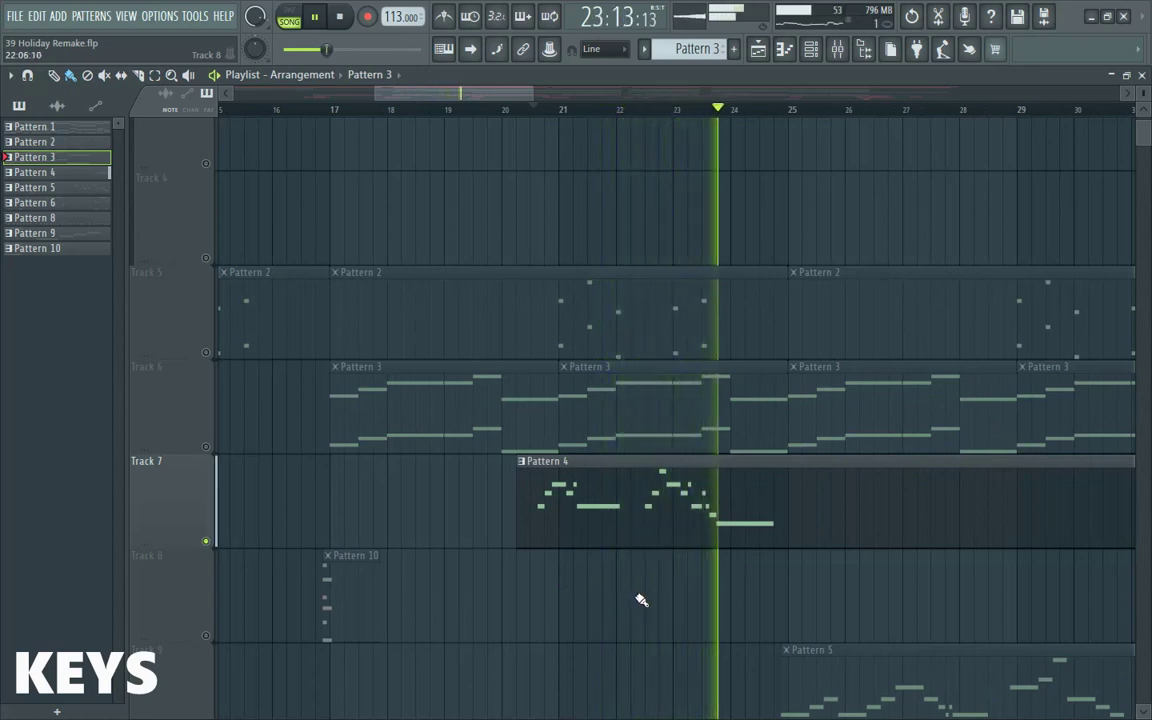
{"action": "left_click", "coordinate": [600, 515]}
{"action": "key", "text": "space"}
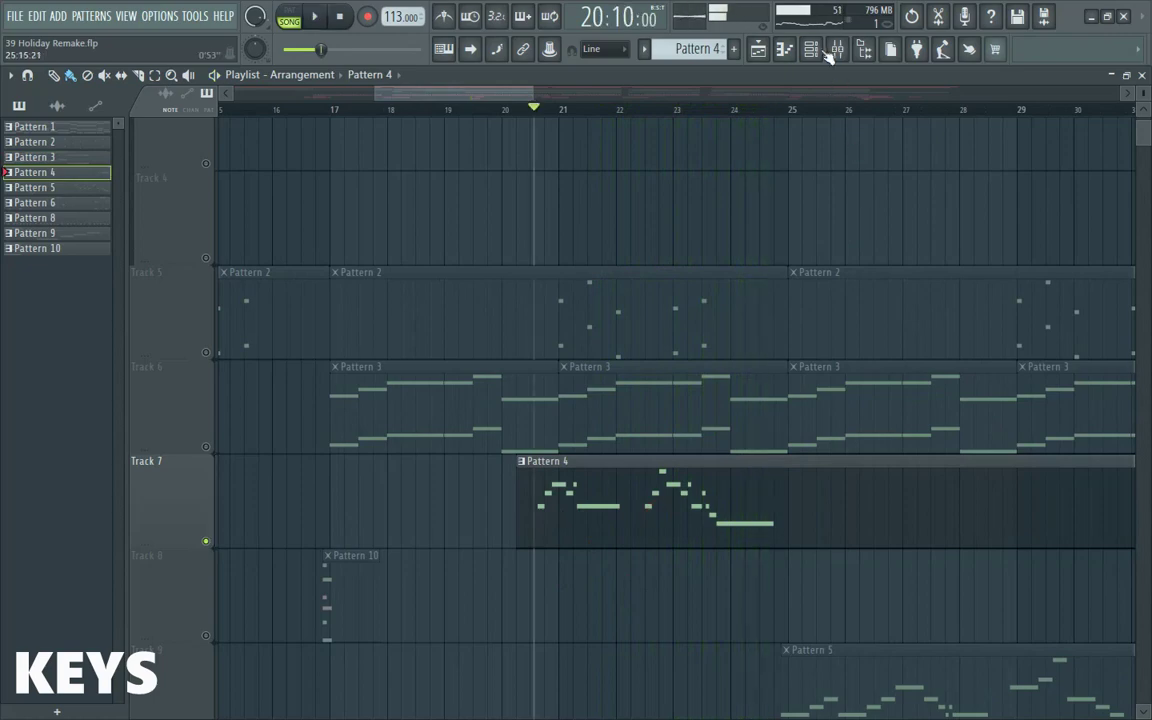
- Open the Warm Pad notes of Pattern 4 in the piano roll, play their opening phrase and stop
{"action": "left_click", "coordinate": [811, 50]}
{"action": "left_click", "coordinate": [400, 211]}
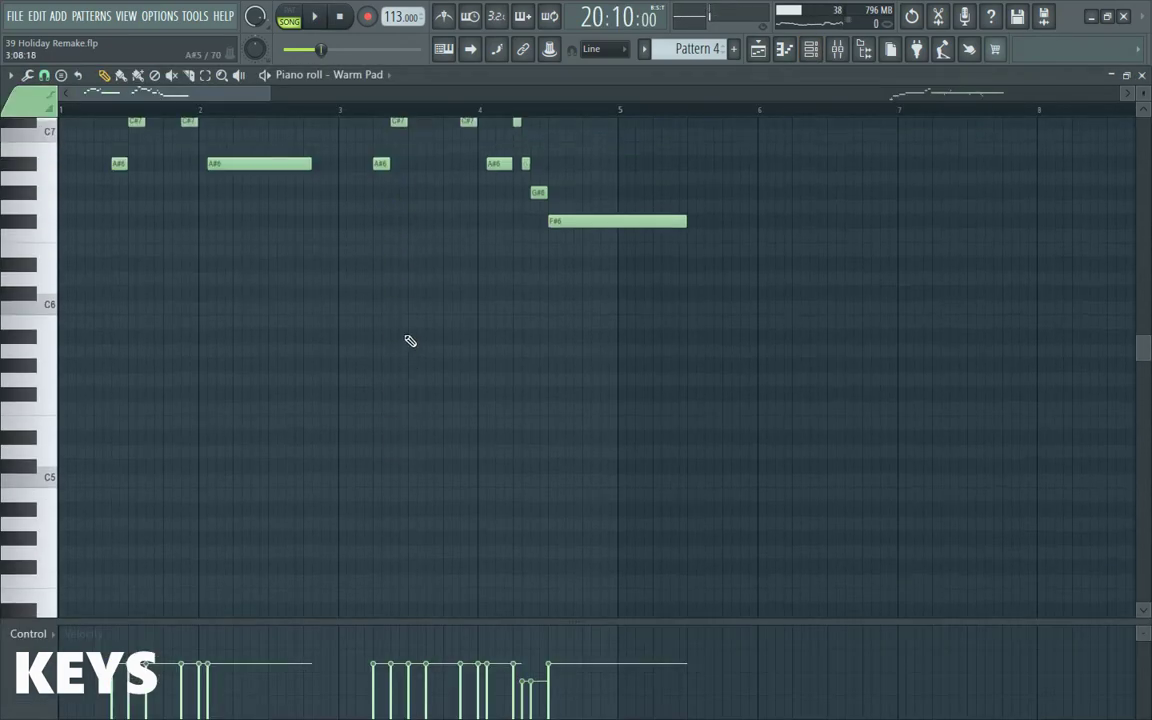
{"action": "key", "text": "space"}
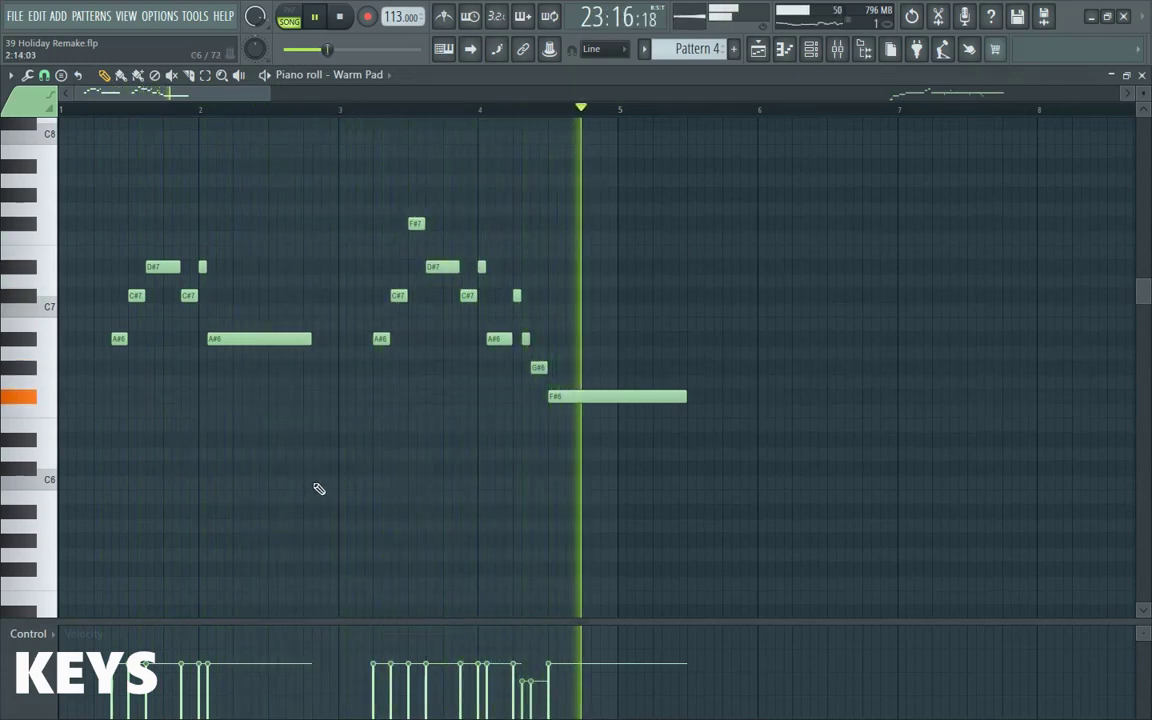
{"action": "key", "text": "space"}
- Play the second Warm Pad phrase, starting at bar 33 of the piano roll, and stop playback
{"action": "scroll", "coordinate": [278, 483], "scroll_direction": "down", "scroll_amount": 5}
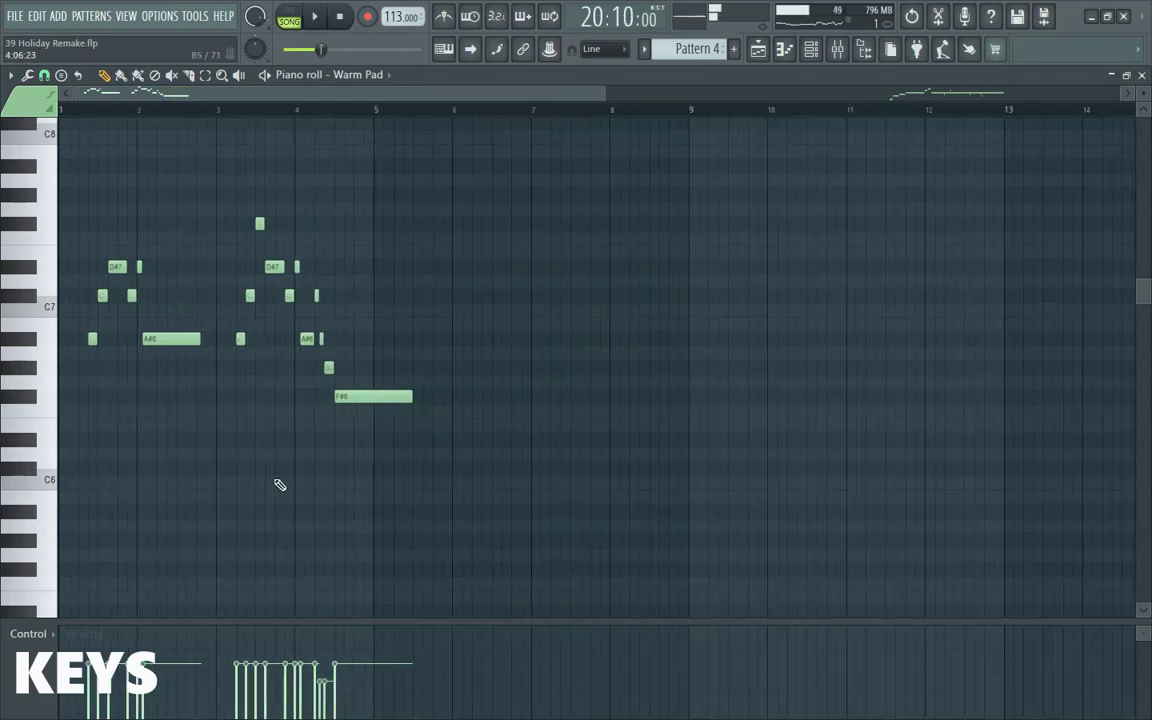
{"action": "scroll", "coordinate": [1085, 473], "scroll_direction": "up", "scroll_amount": 6}
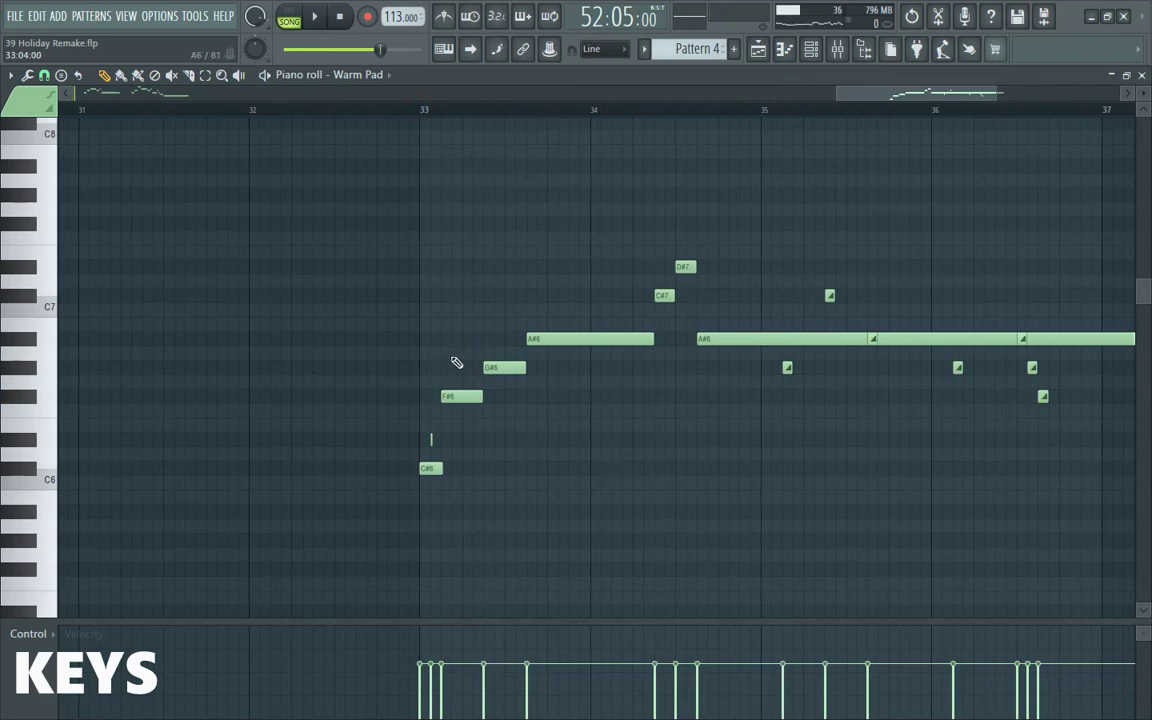
{"action": "scroll", "coordinate": [456, 365], "scroll_direction": "down", "scroll_amount": 3}
{"action": "key", "text": "space"}
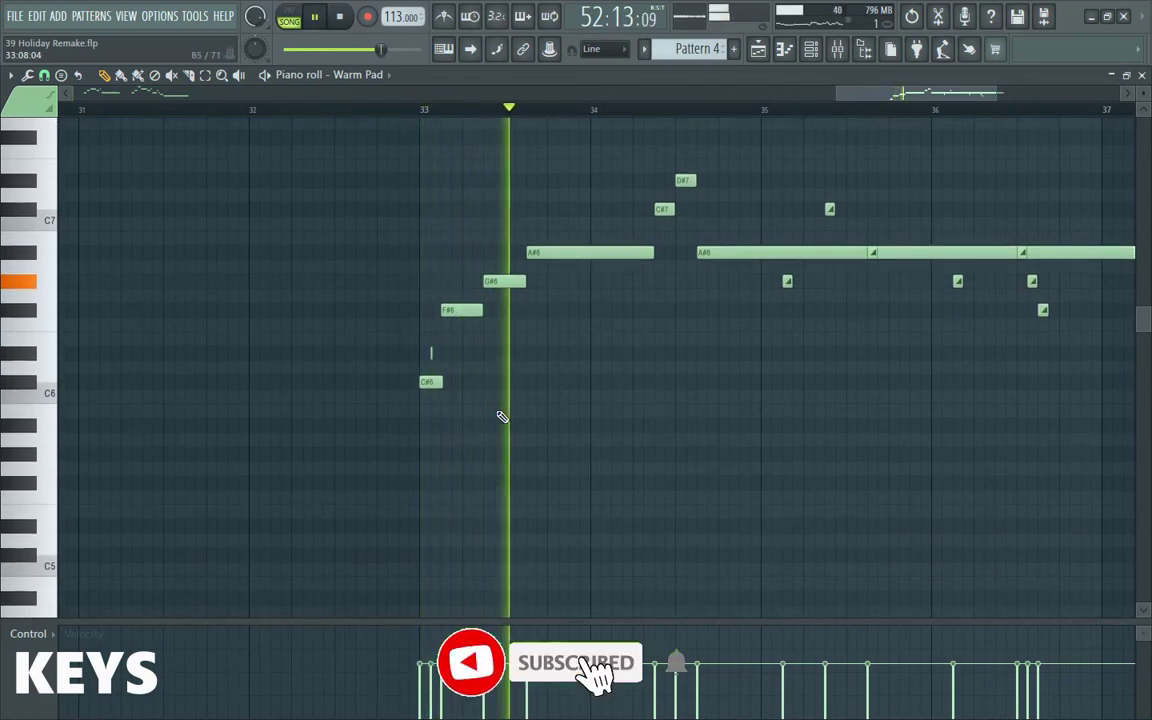
{"action": "scroll", "coordinate": [514, 429], "scroll_direction": "up", "scroll_amount": 3}
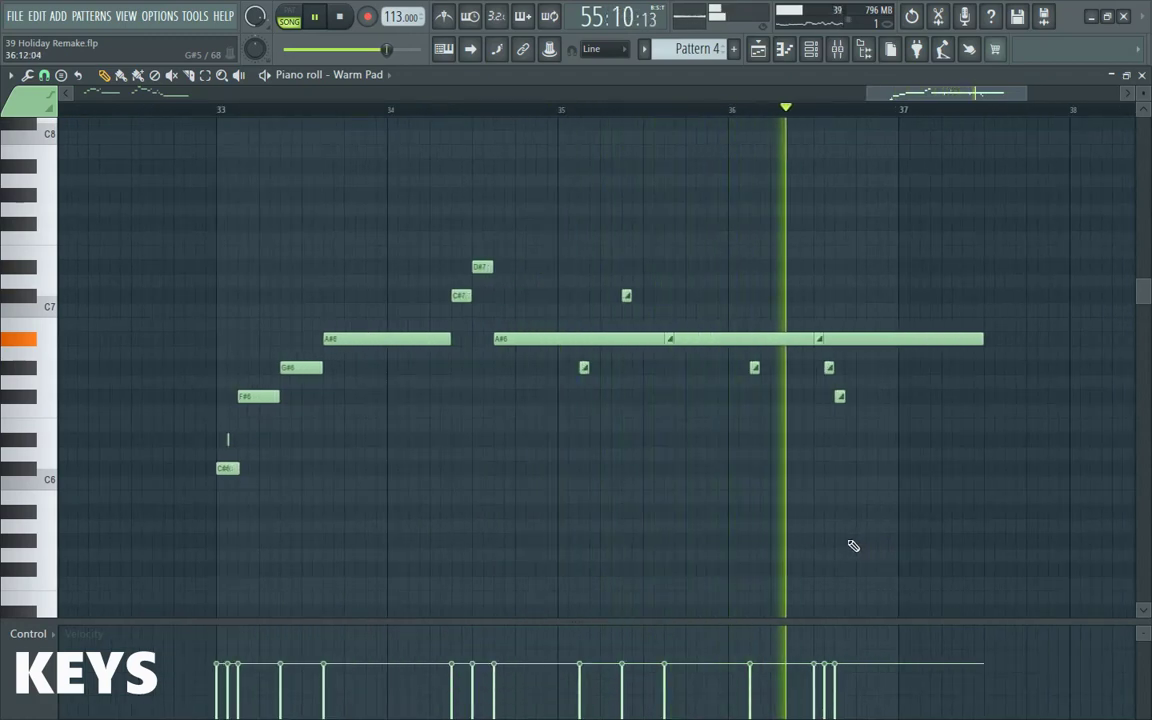
{"action": "key", "text": "space"}
- Examine the FLEX settings of the Warm Pad channel, including its preset in the General Midi Library
{"action": "left_click", "coordinate": [810, 50]}
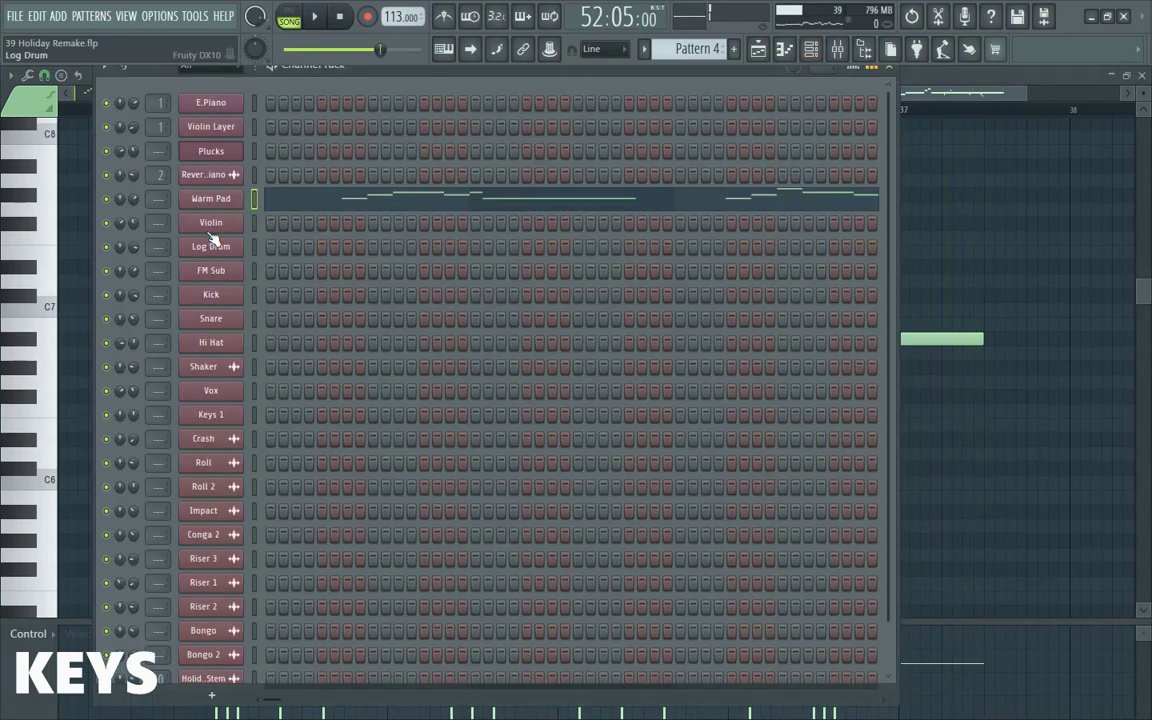
{"action": "left_click", "coordinate": [231, 199]}
{"action": "left_click_drag", "start_coordinate": [397, 300], "coordinate": [406, 125]}
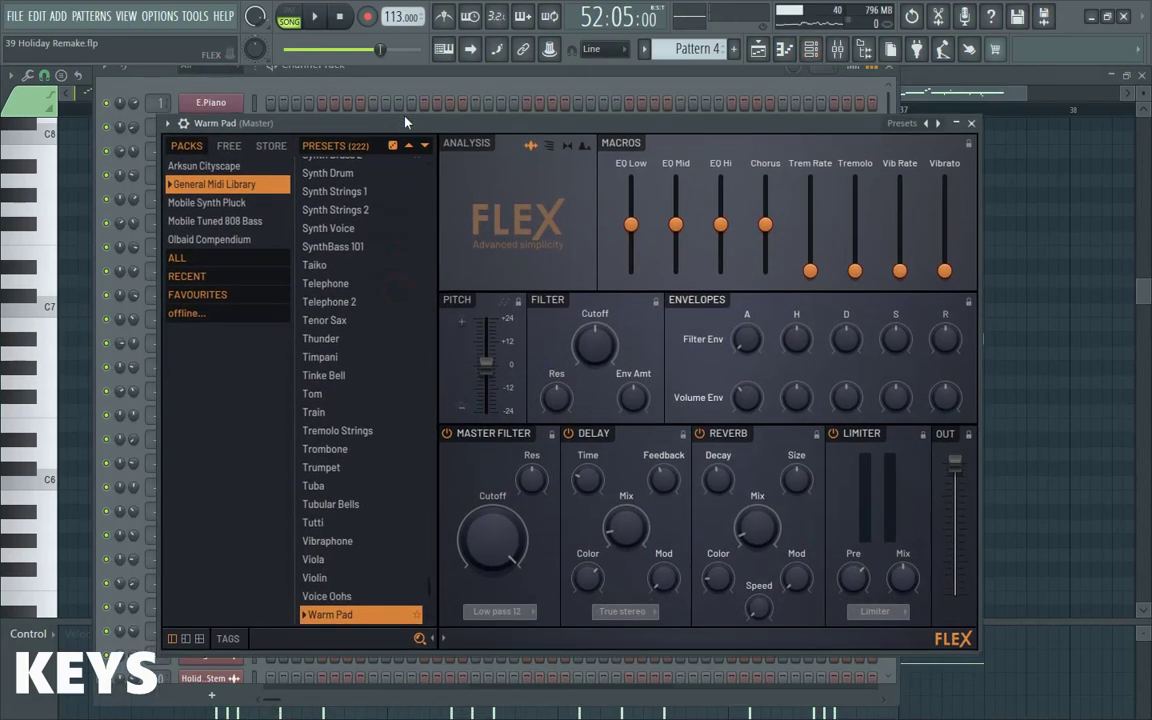
{"action": "scroll", "coordinate": [313, 541], "scroll_direction": "down", "scroll_amount": 3}
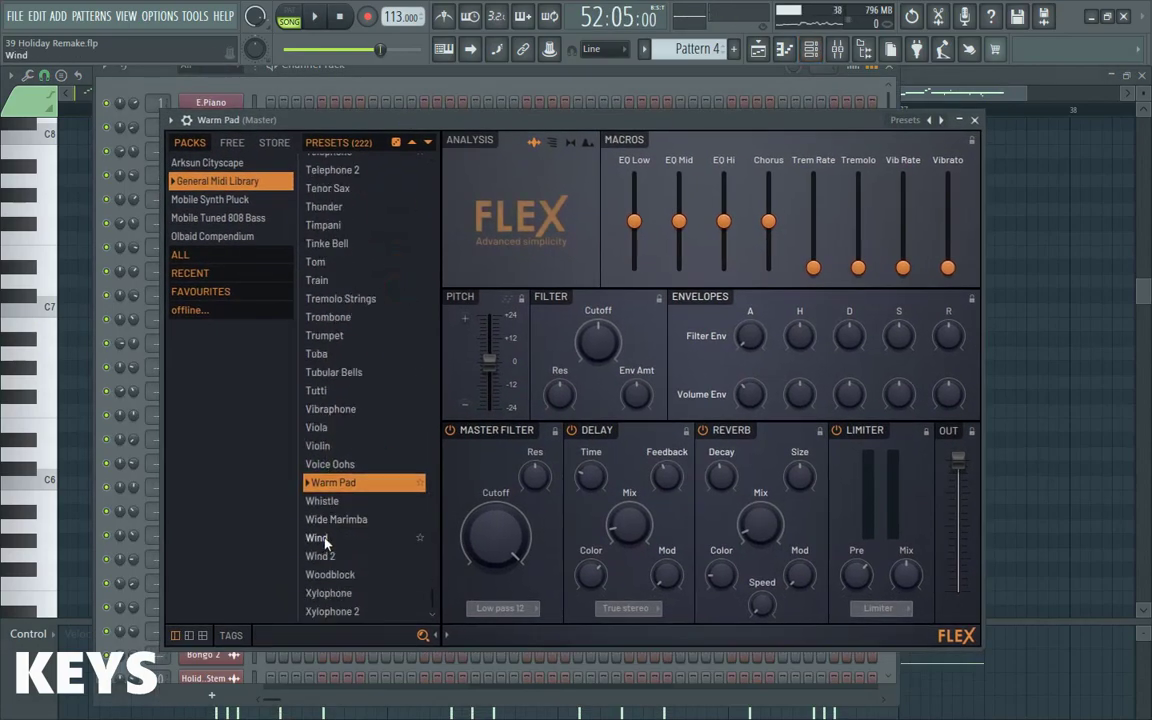
{"action": "left_click", "coordinate": [972, 120]}
{"action": "key", "text": "Escape"}
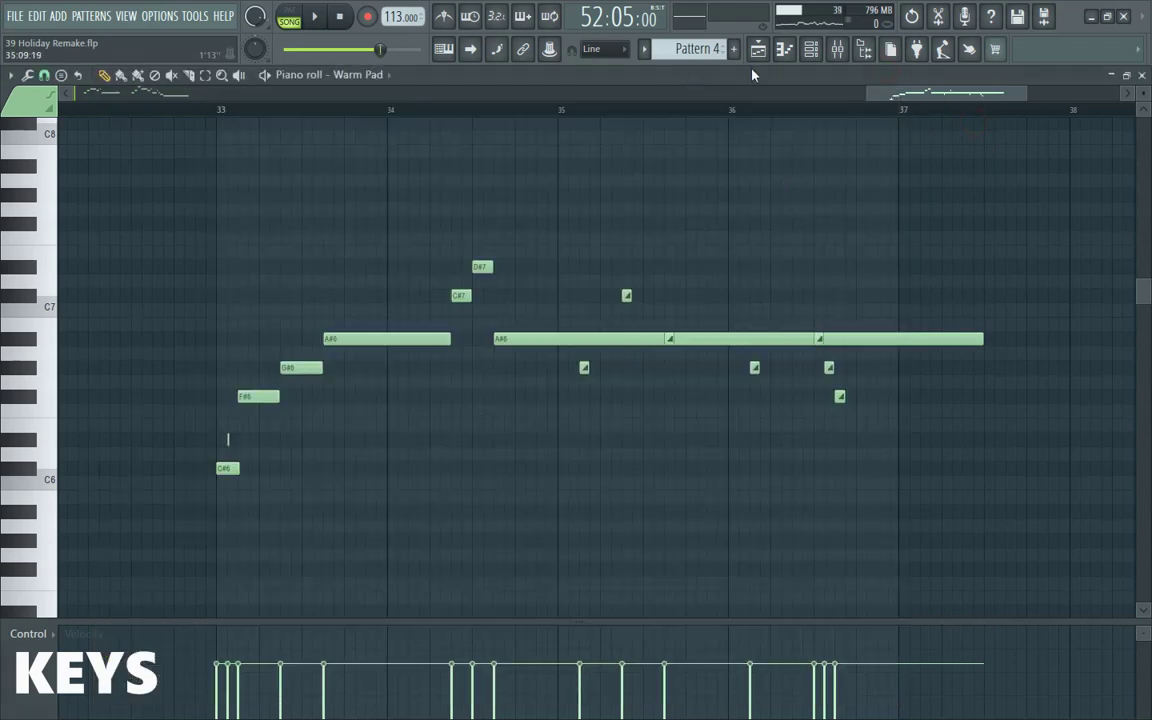
- Return to the Playlist, unmute Track 2, play the Reverse E Piano together with Patterns 2, 3 and 4, and stop
{"action": "key", "text": "F5"}
{"action": "scroll", "coordinate": [216, 420], "scroll_direction": "up", "scroll_amount": 3}
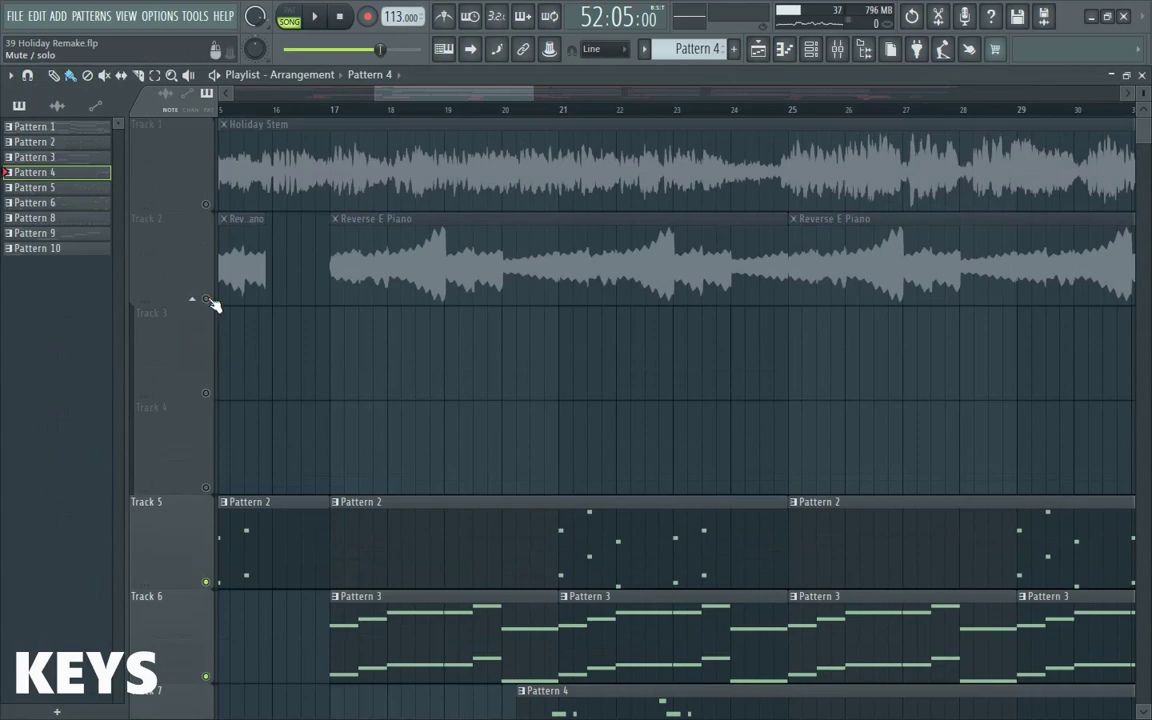
{"action": "left_click", "coordinate": [207, 299]}
{"action": "key", "text": "space"}
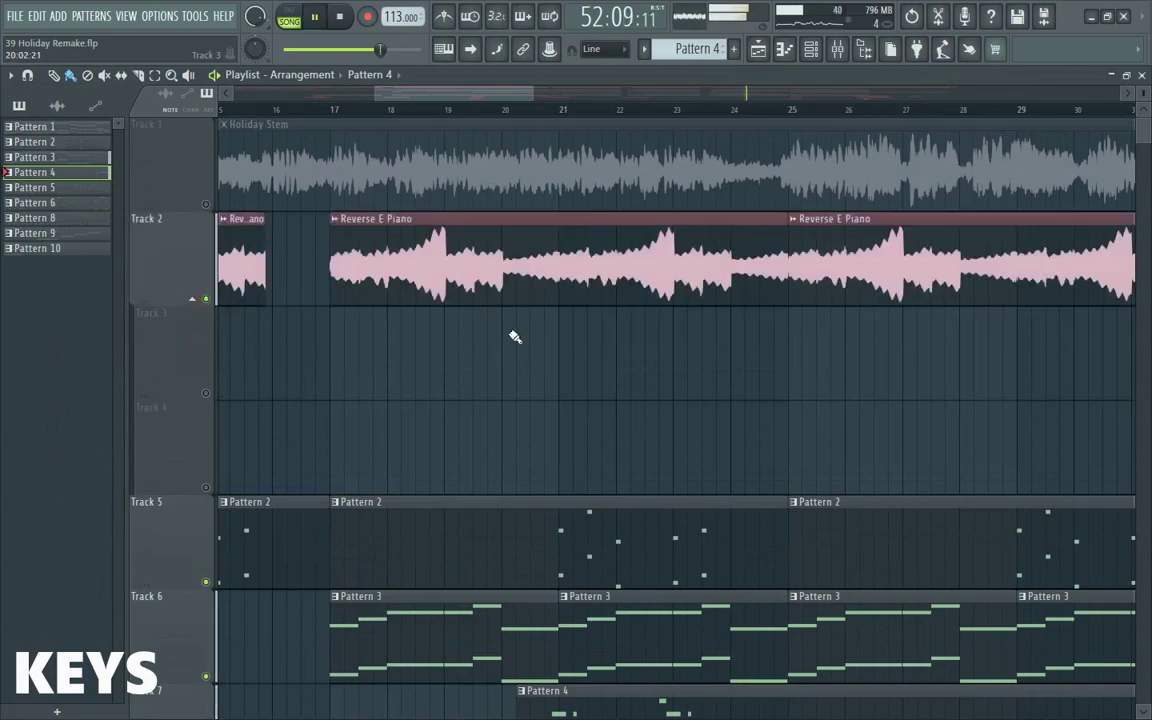
{"action": "scroll", "coordinate": [514, 337], "scroll_direction": "down", "scroll_amount": 4, "text": "ctrl"}
{"action": "scroll", "coordinate": [512, 340], "scroll_direction": "down", "scroll_amount": 5}
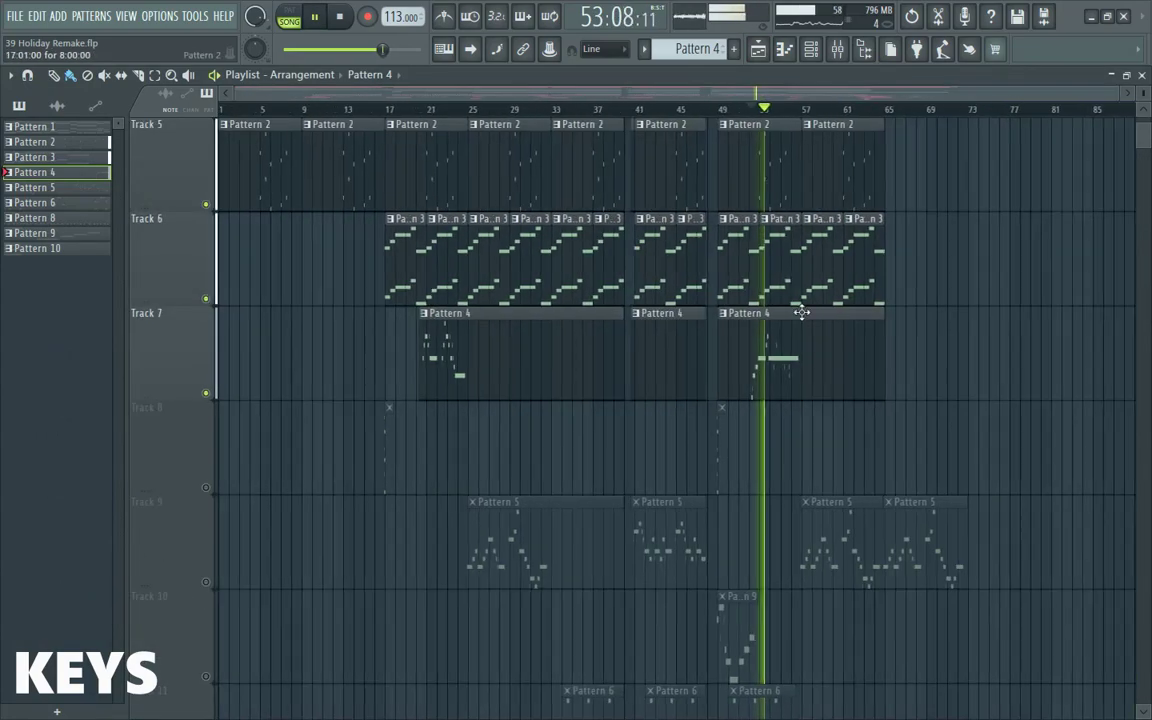
{"action": "scroll", "coordinate": [860, 400], "scroll_direction": "up", "scroll_amount": 1, "text": "ctrl"}
{"action": "scroll", "coordinate": [877, 469], "scroll_direction": "up", "scroll_amount": 4}
{"action": "scroll", "coordinate": [866, 481], "scroll_direction": "down", "scroll_amount": 2}
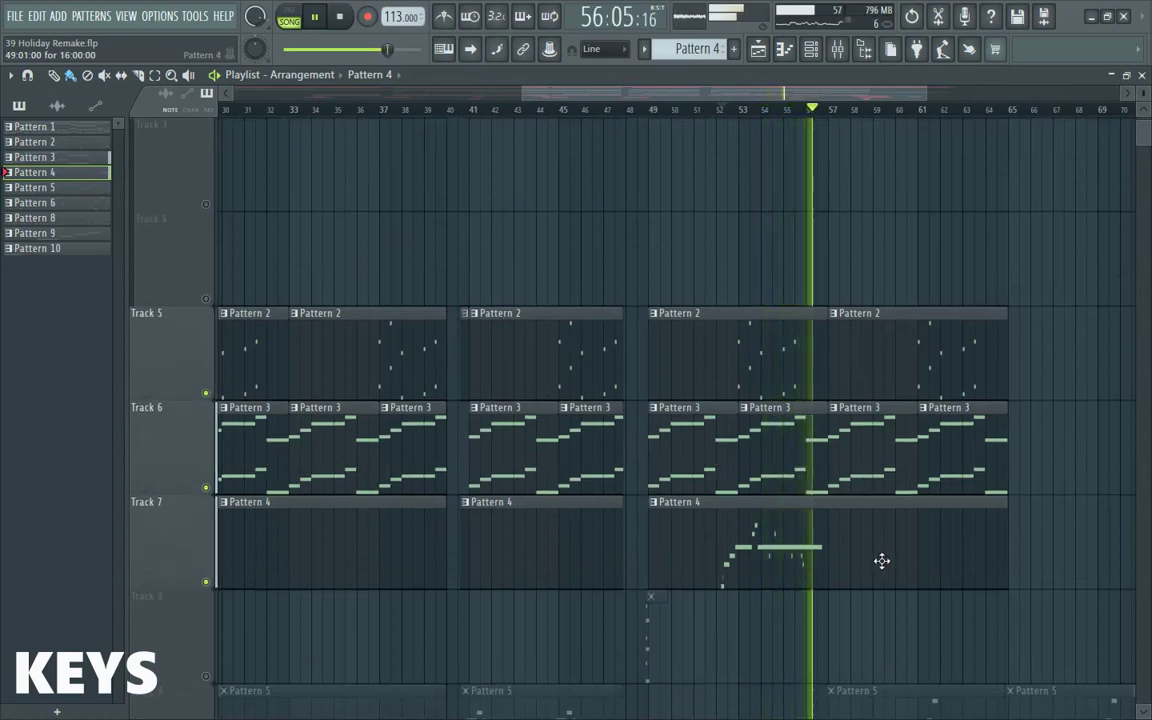
{"action": "key", "text": "space"}
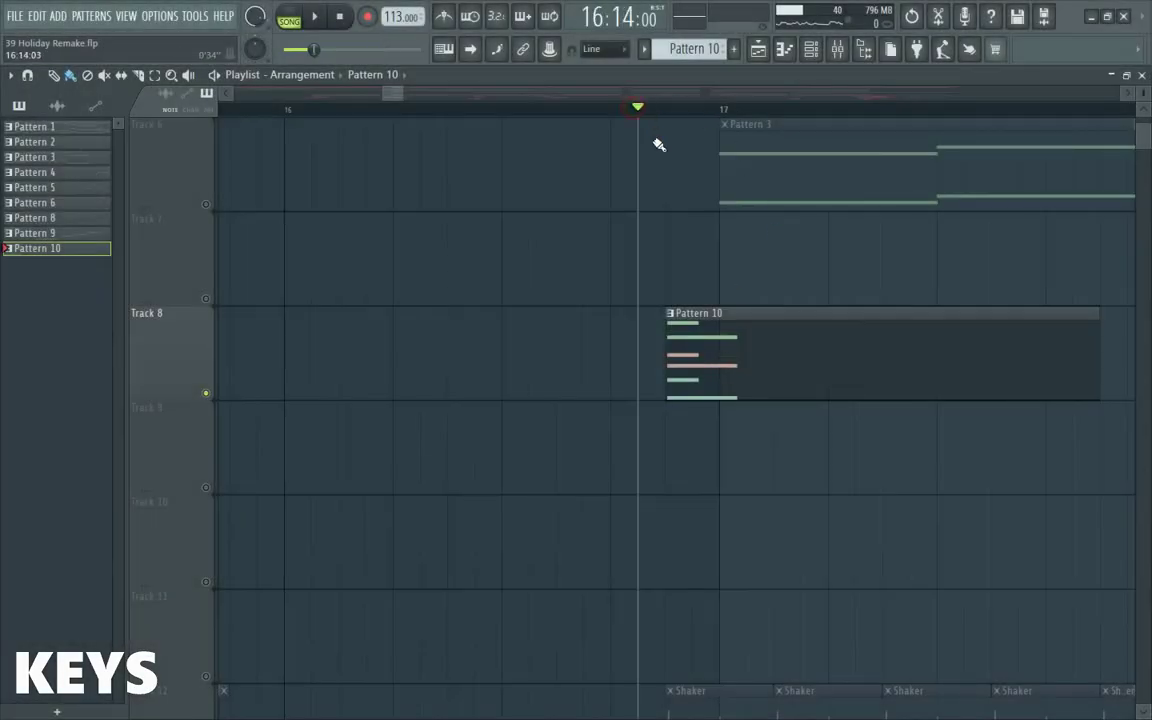
- Play Pattern 10 alone on Track 8 from just before bar 17 and stop playback
{"action": "key", "text": "space"}
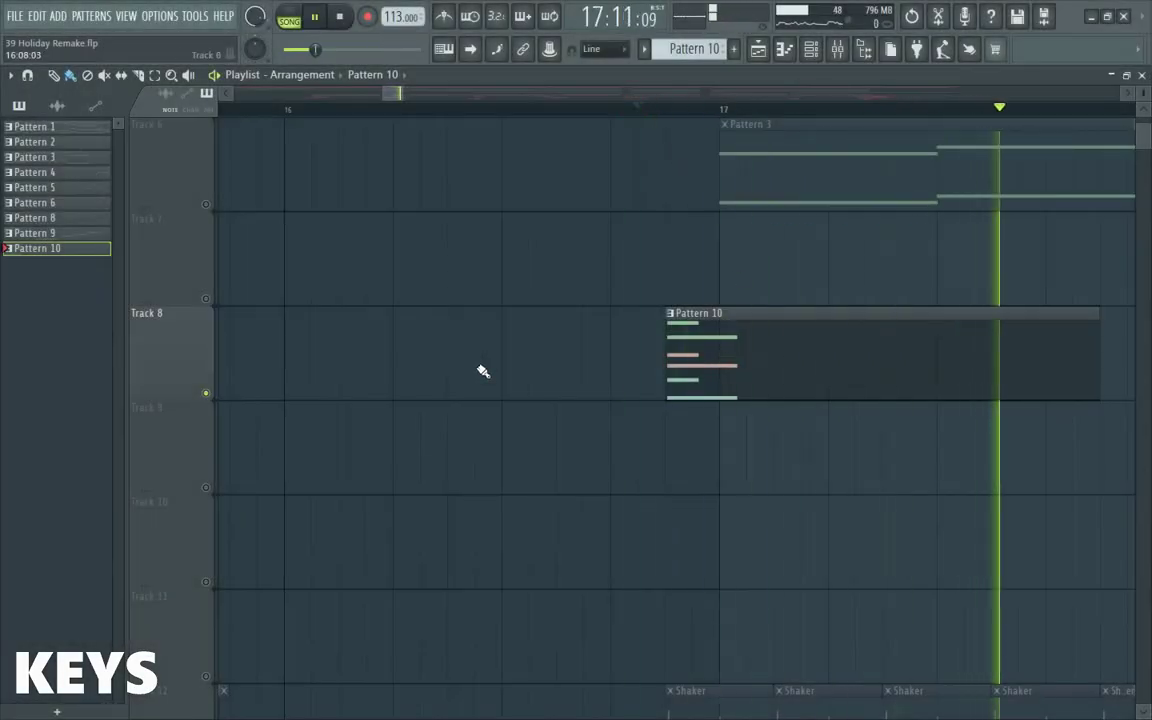
{"action": "scroll", "coordinate": [483, 372], "scroll_direction": "down", "scroll_amount": 5}
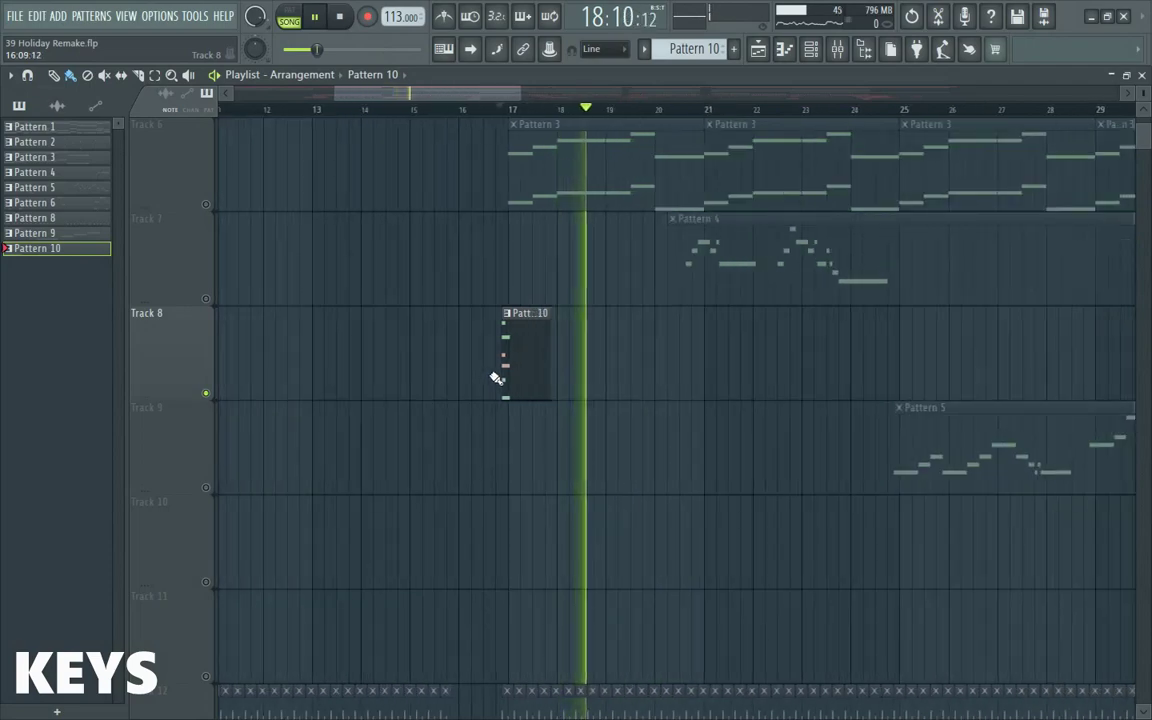
{"action": "key", "text": "space"}
{"action": "scroll", "coordinate": [480, 388], "scroll_direction": "down", "scroll_amount": 3}
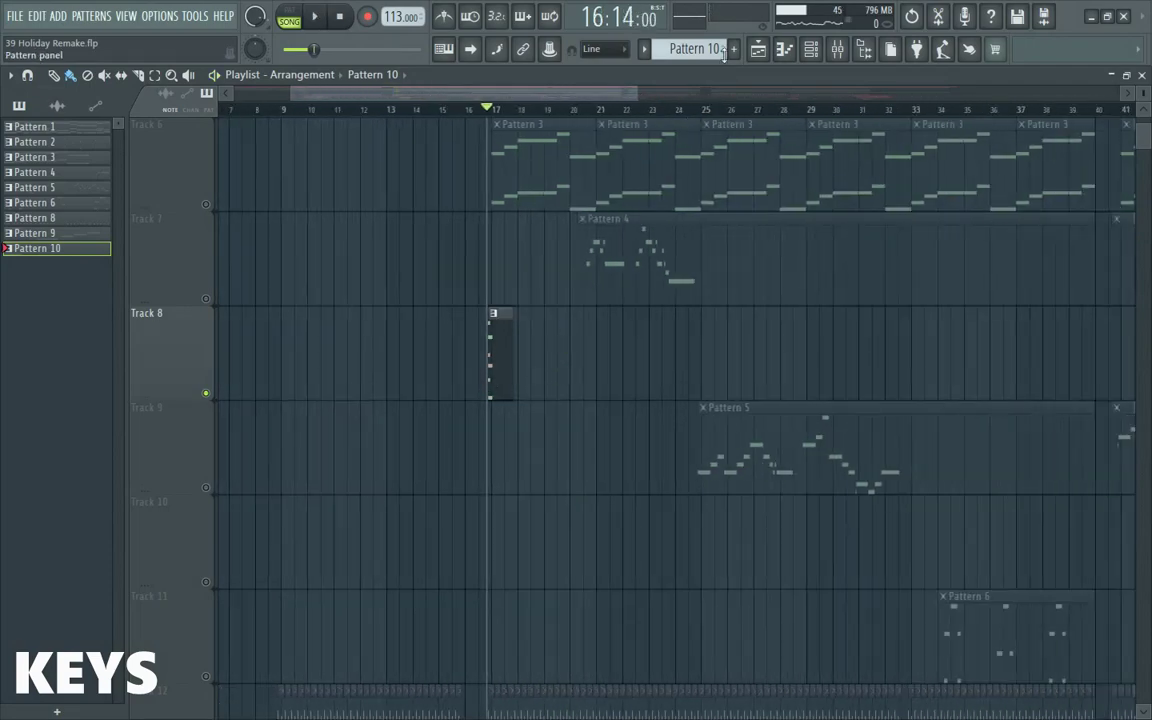
- Show Pattern 10's Keys 1 notes up close in the piano roll and play them
{"action": "left_click", "coordinate": [815, 53]}
{"action": "left_click", "coordinate": [310, 422]}
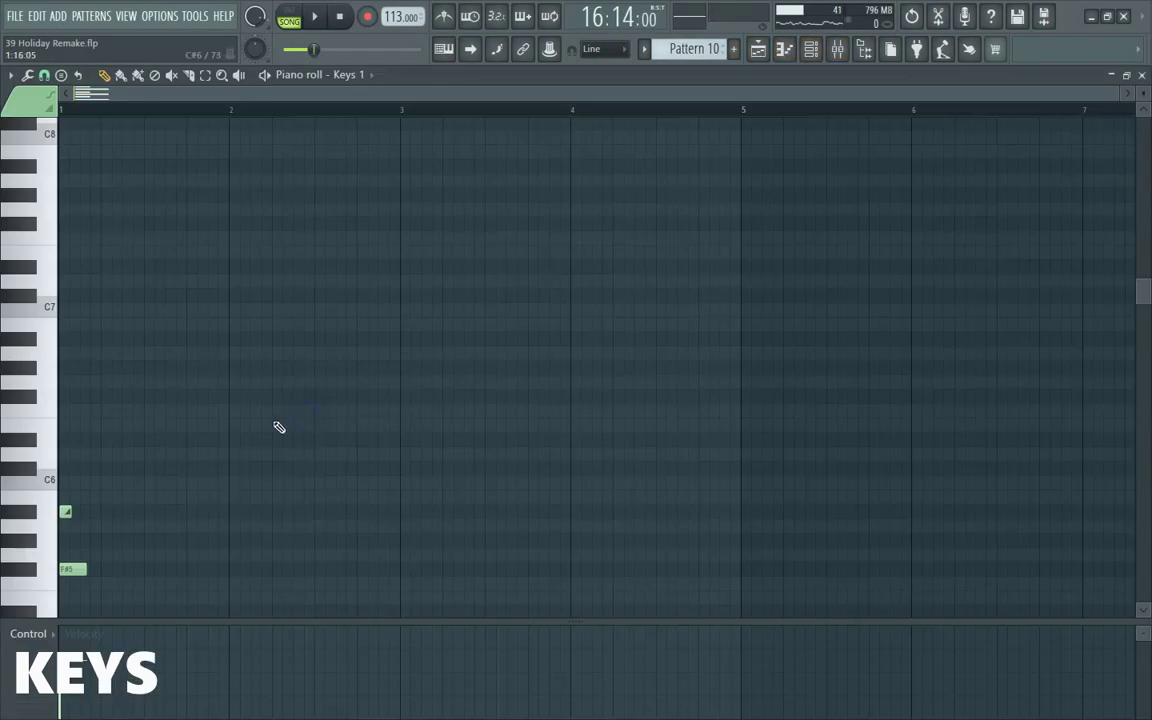
{"action": "scroll", "coordinate": [190, 447], "scroll_direction": "down", "scroll_amount": 2}
{"action": "scroll", "coordinate": [60, 455], "scroll_direction": "up", "scroll_amount": 5}
{"action": "scroll", "coordinate": [8, 440], "scroll_direction": "up", "scroll_amount": 3}
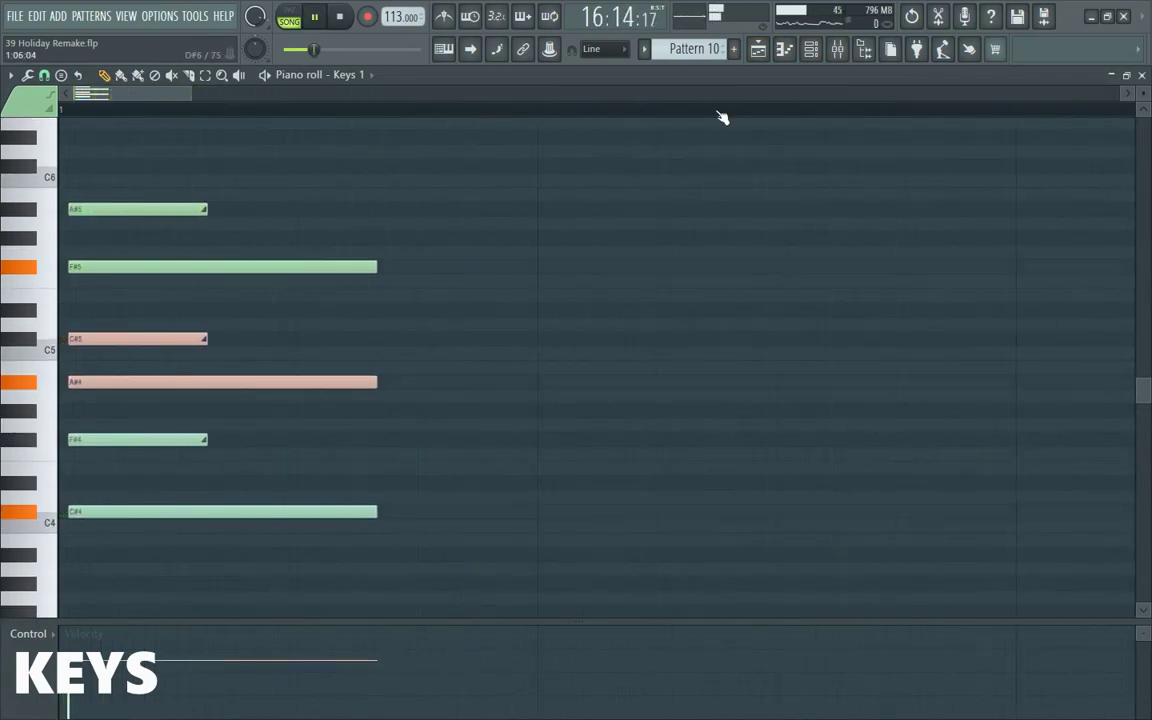
{"action": "key", "text": "space"}
- Examine the FLEX settings of the Keys 1 channel, including its selected preset, and close the plugin
{"action": "left_click", "coordinate": [812, 49]}
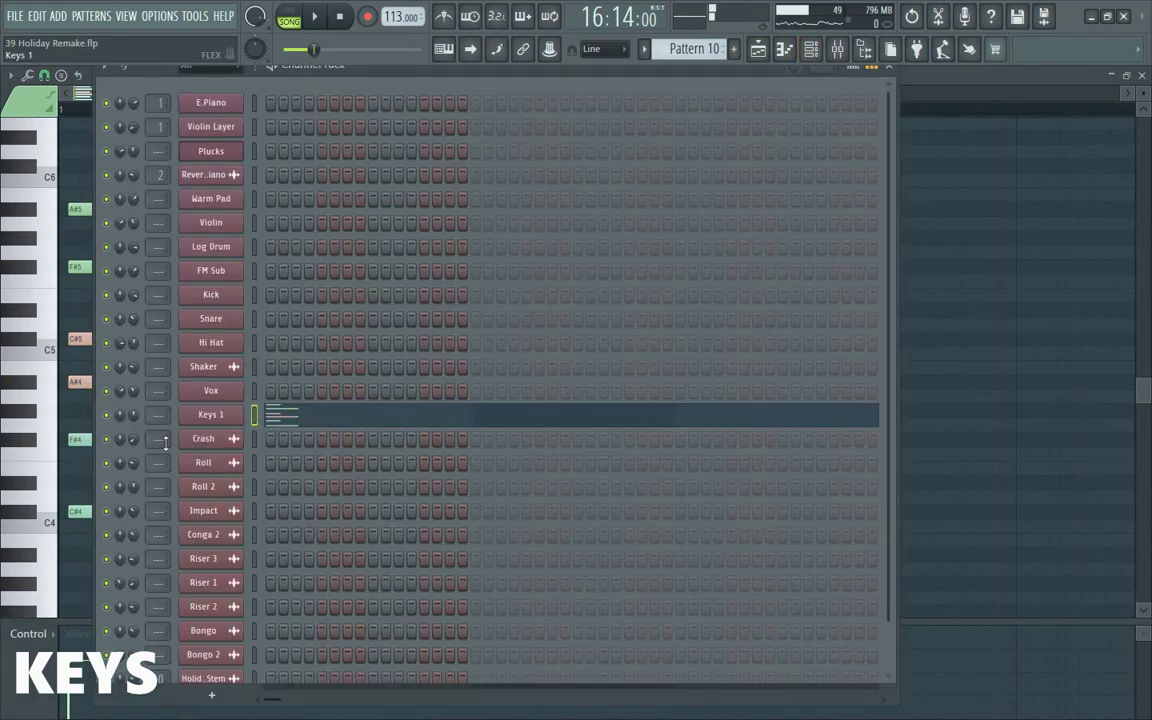
{"action": "left_click", "coordinate": [210, 414]}
{"action": "scroll", "coordinate": [348, 425], "scroll_direction": "down", "scroll_amount": 4}
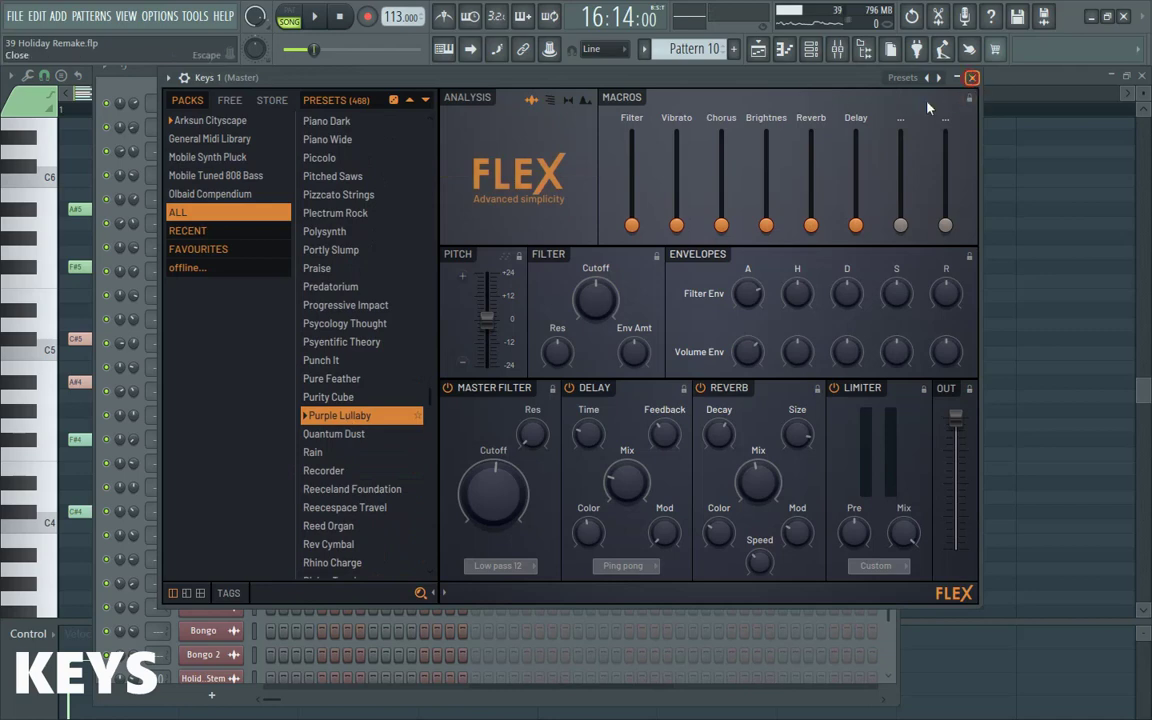
{"action": "key", "text": "Escape"}
- Return to the Playlist, unmute Tracks 2, 5, 6 and 7 alongside Track 8, and play from just before bar 17
{"action": "left_click", "coordinate": [758, 50]}
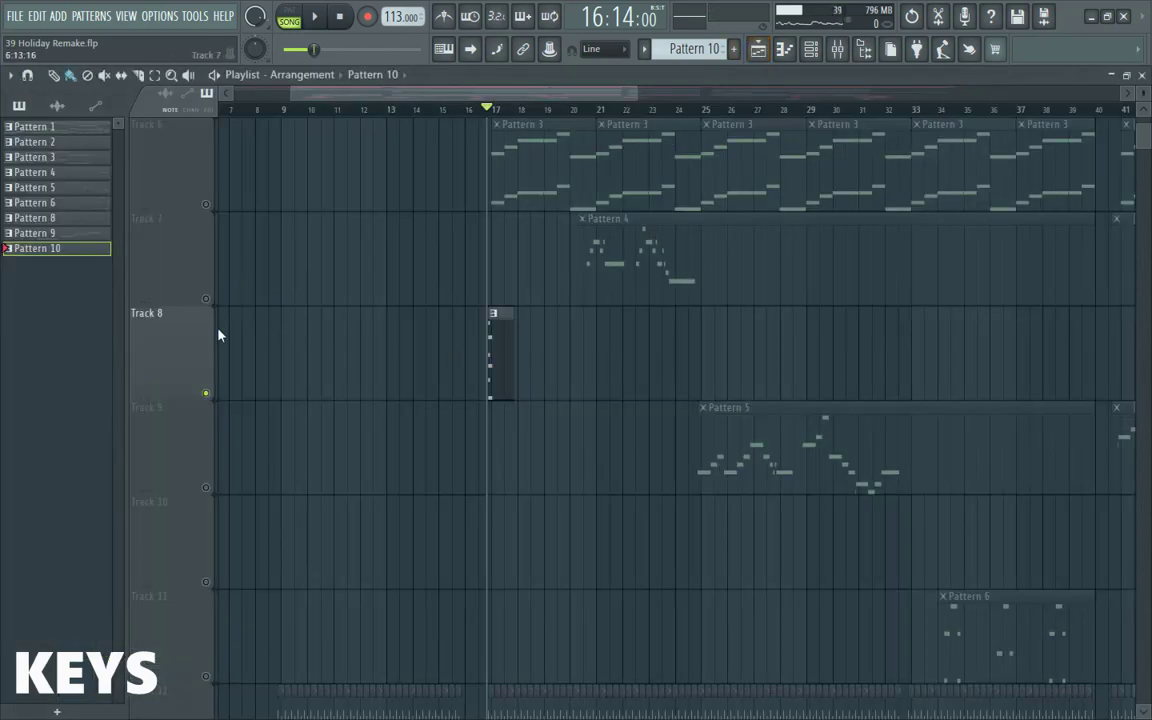
{"action": "left_click", "coordinate": [206, 298]}
{"action": "scroll", "coordinate": [210, 212], "scroll_direction": "up", "scroll_amount": 5}
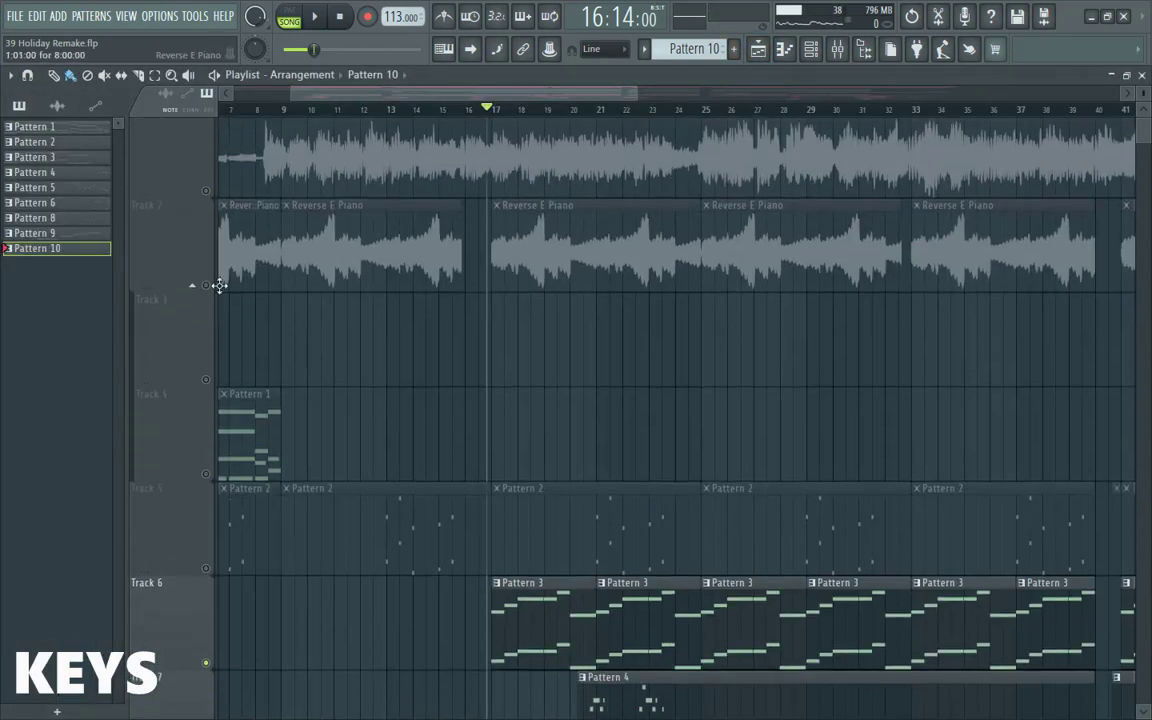
{"action": "left_click", "coordinate": [206, 298]}
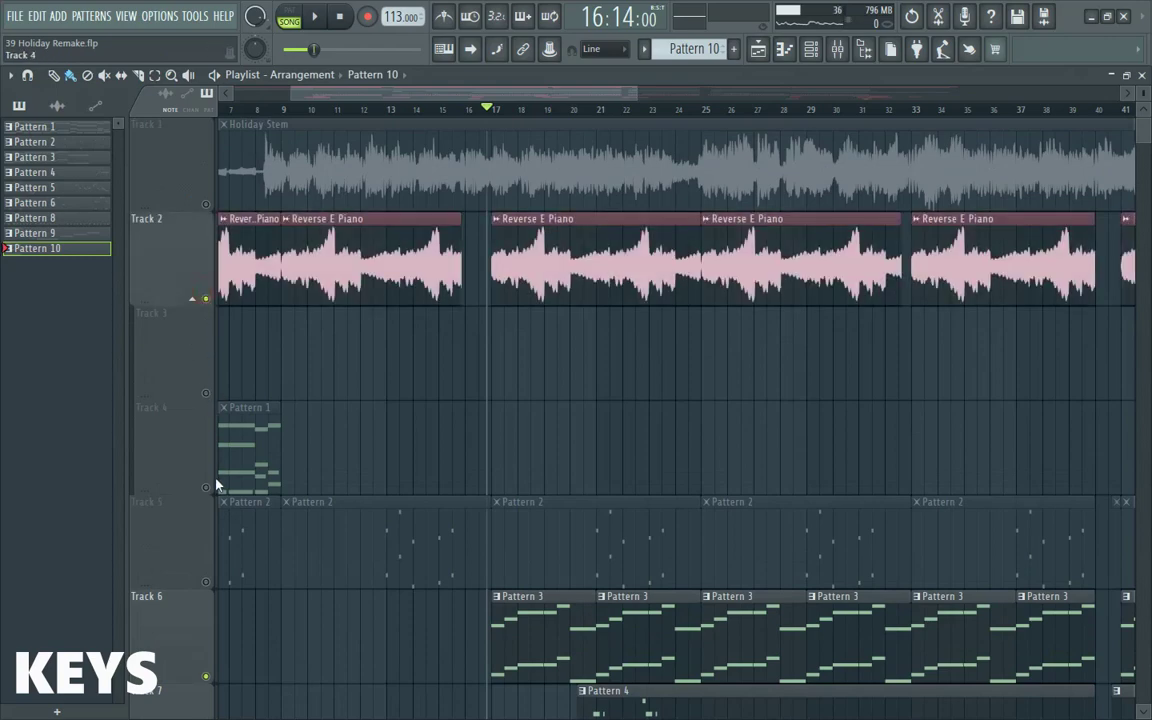
{"action": "left_click", "coordinate": [206, 580]}
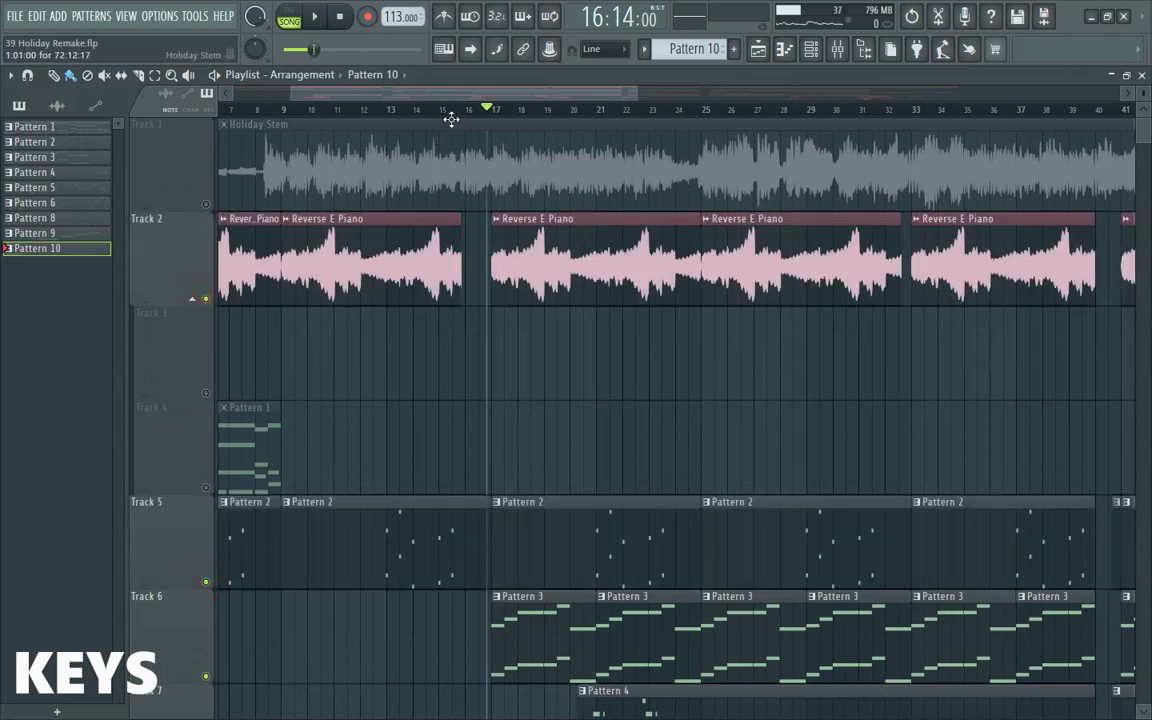
{"action": "key", "text": "space"}
{"action": "scroll", "coordinate": [545, 294], "scroll_direction": "down", "scroll_amount": 5}
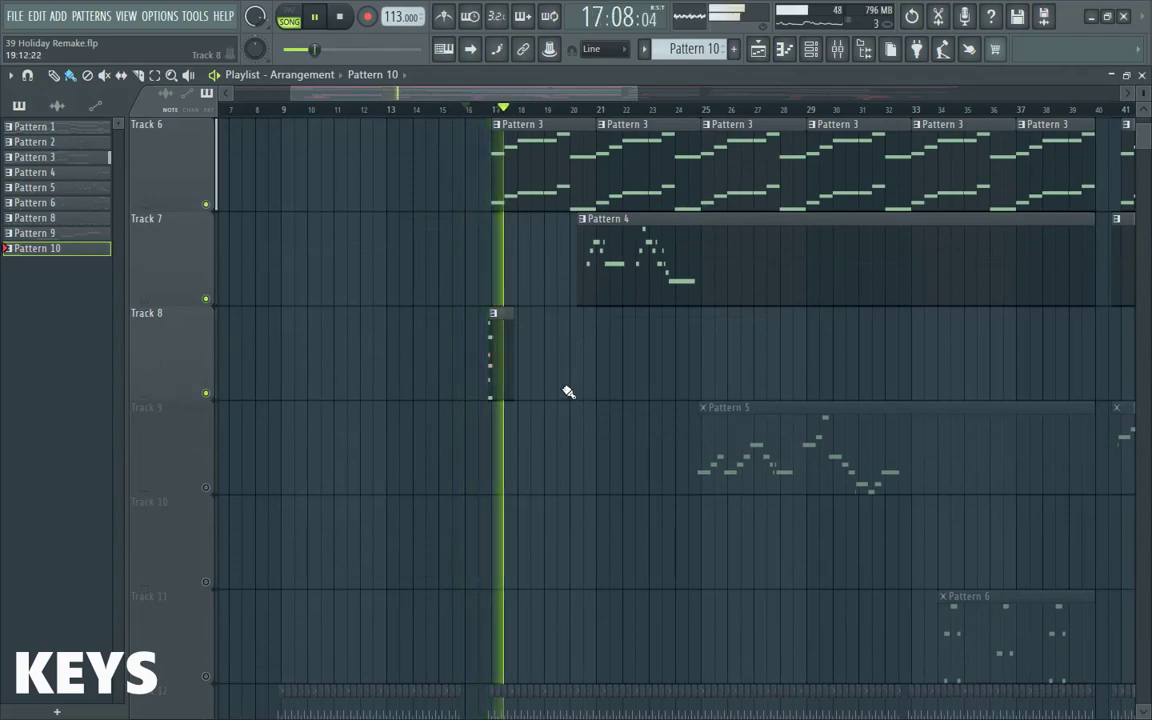
- Play the unmuted key tracks around the second Pattern 10 clip, just before bar 49
{"action": "scroll", "coordinate": [446, 388], "scroll_direction": "right", "scroll_amount": 10}
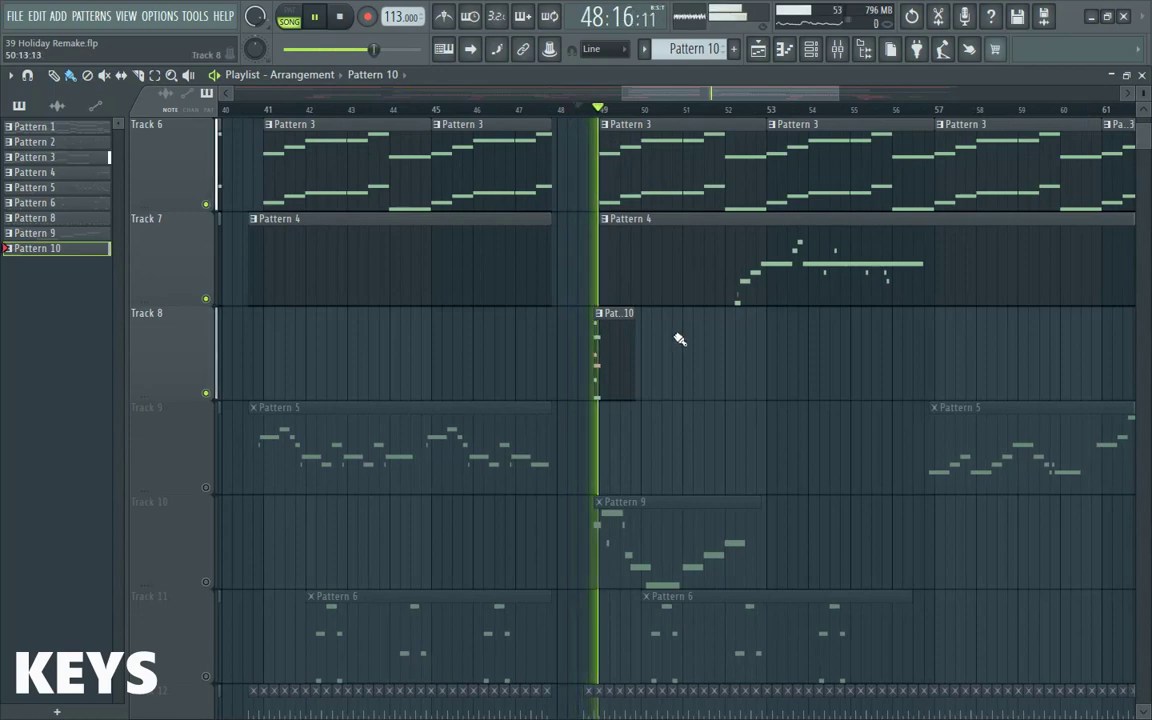
{"action": "scroll", "coordinate": [720, 340], "scroll_direction": "down", "scroll_amount": 4}
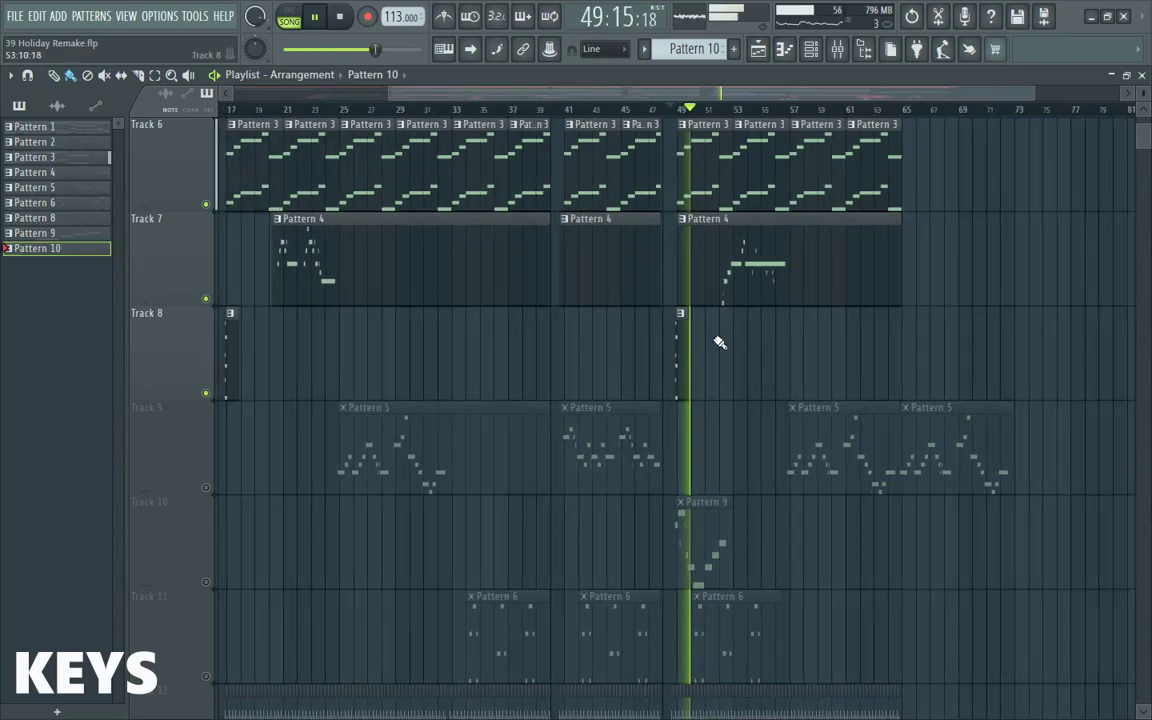
{"action": "scroll", "coordinate": [355, 400], "scroll_direction": "down", "scroll_amount": 3}
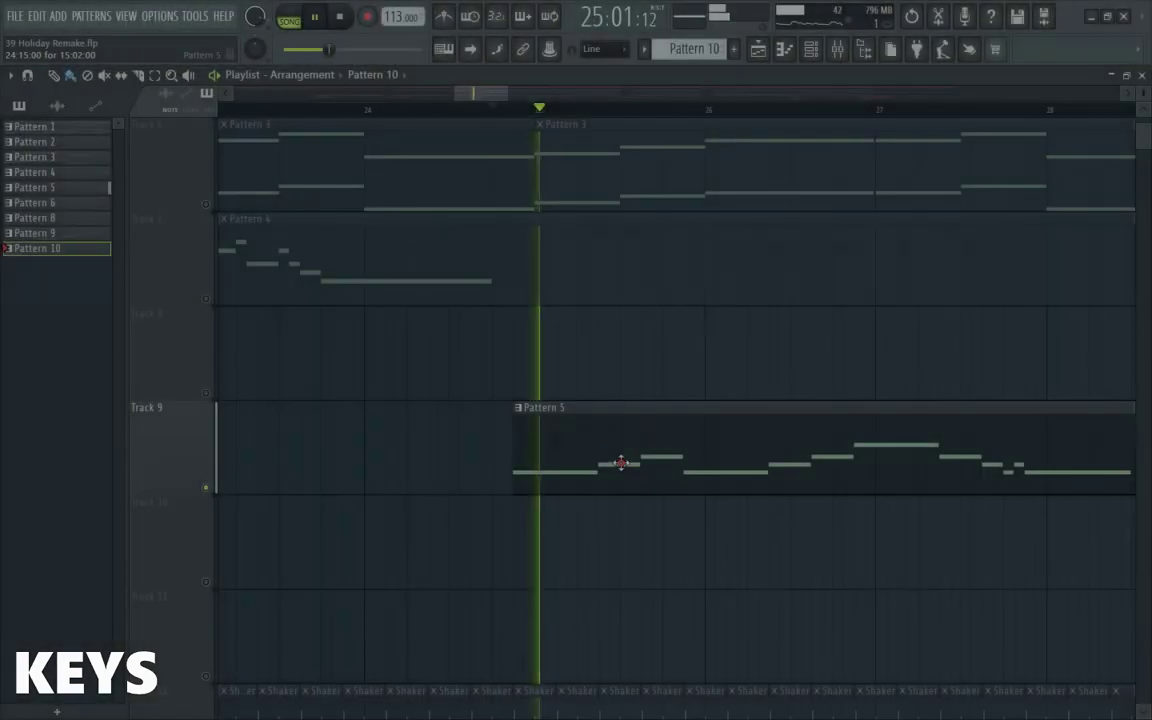
- Show Pattern 5's Violin notes in the piano roll while the first phrase, bars 1 to 8, plays
{"action": "left_click", "coordinate": [540, 407]}
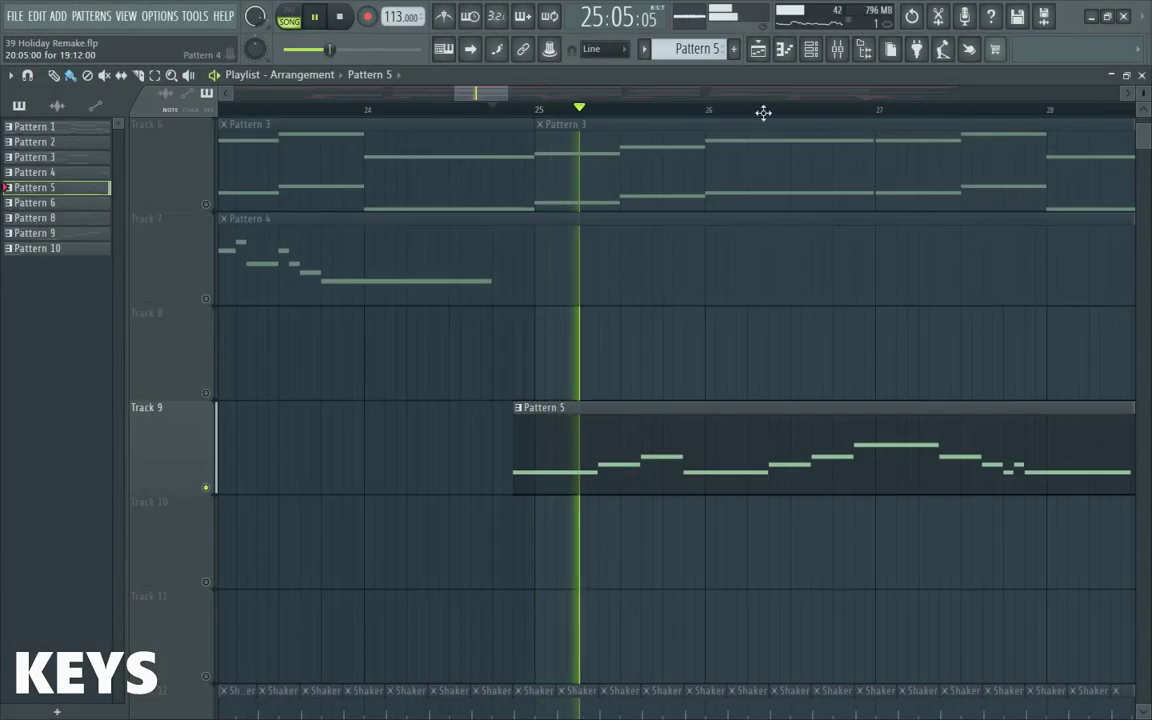
{"action": "left_click", "coordinate": [810, 49]}
{"action": "left_click", "coordinate": [478, 233]}
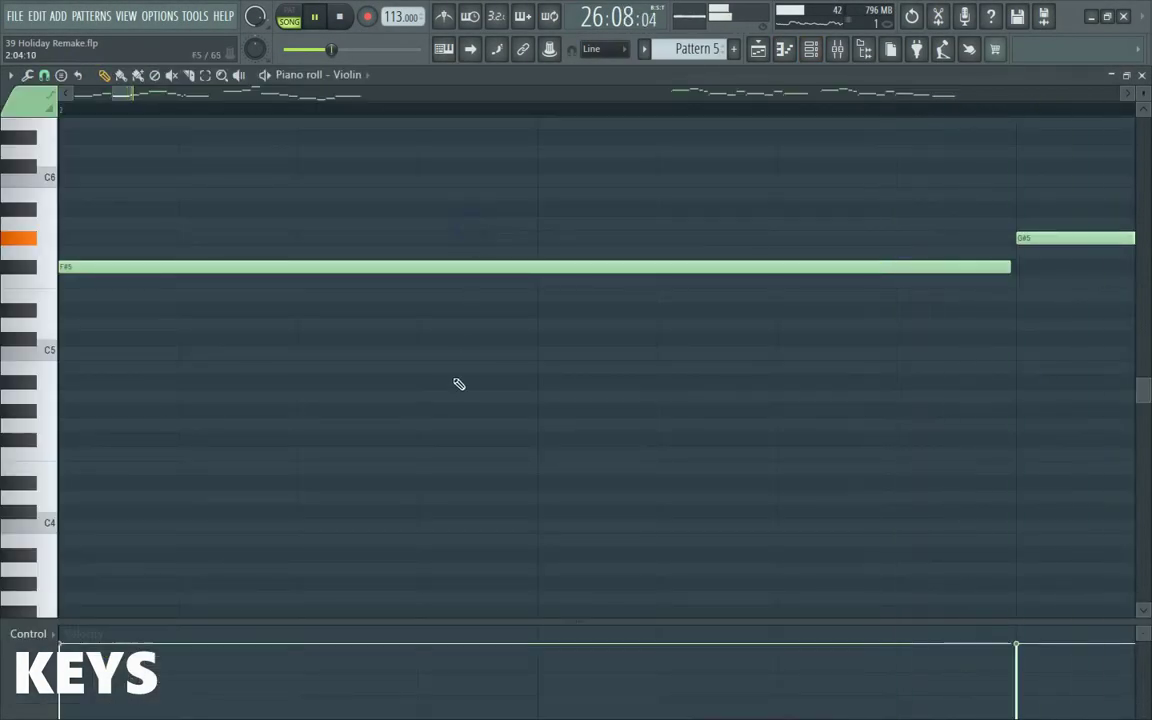
{"action": "scroll", "coordinate": [393, 427], "scroll_direction": "down", "scroll_amount": 3}
{"action": "scroll", "coordinate": [385, 450], "scroll_direction": "down", "scroll_amount": 2}
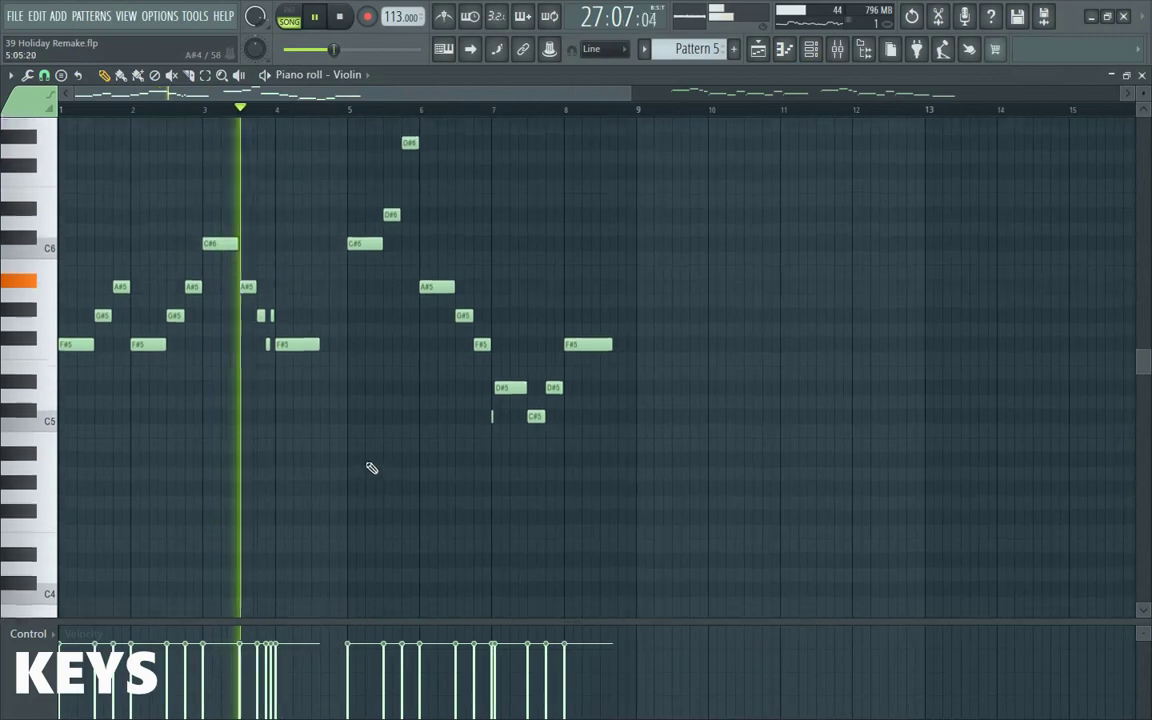
{"action": "scroll", "coordinate": [409, 545], "scroll_direction": "up", "scroll_amount": 1}
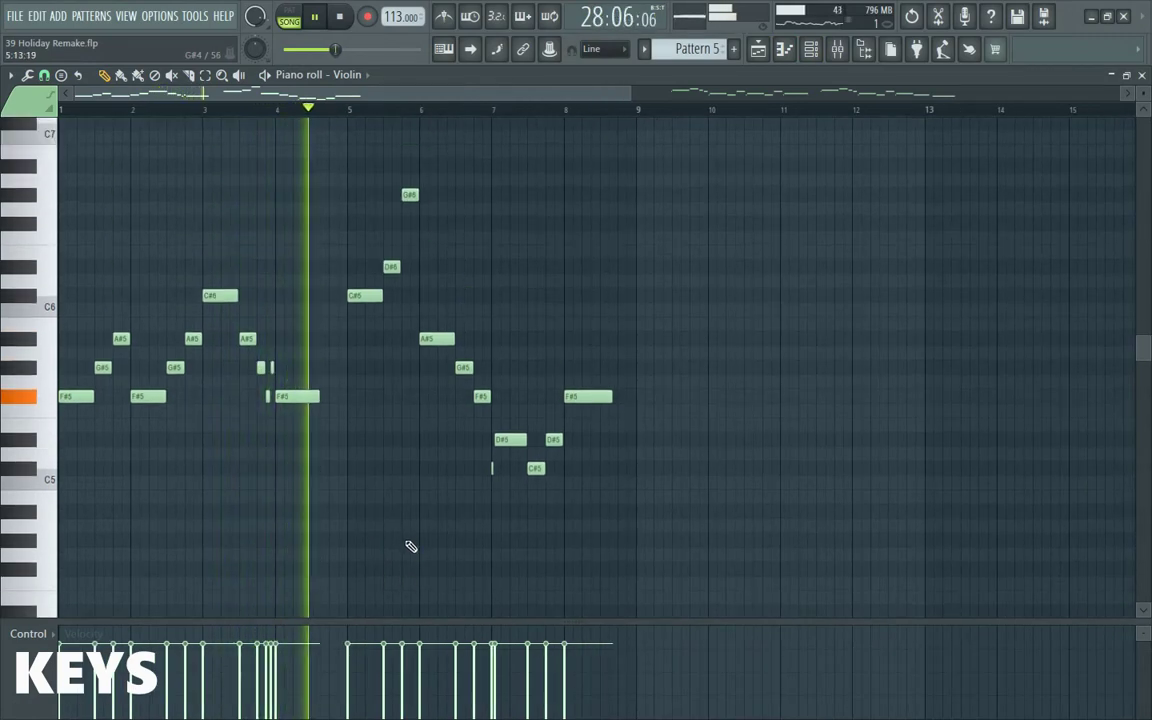
{"action": "scroll", "coordinate": [409, 553], "scroll_direction": "up", "scroll_amount": 1}
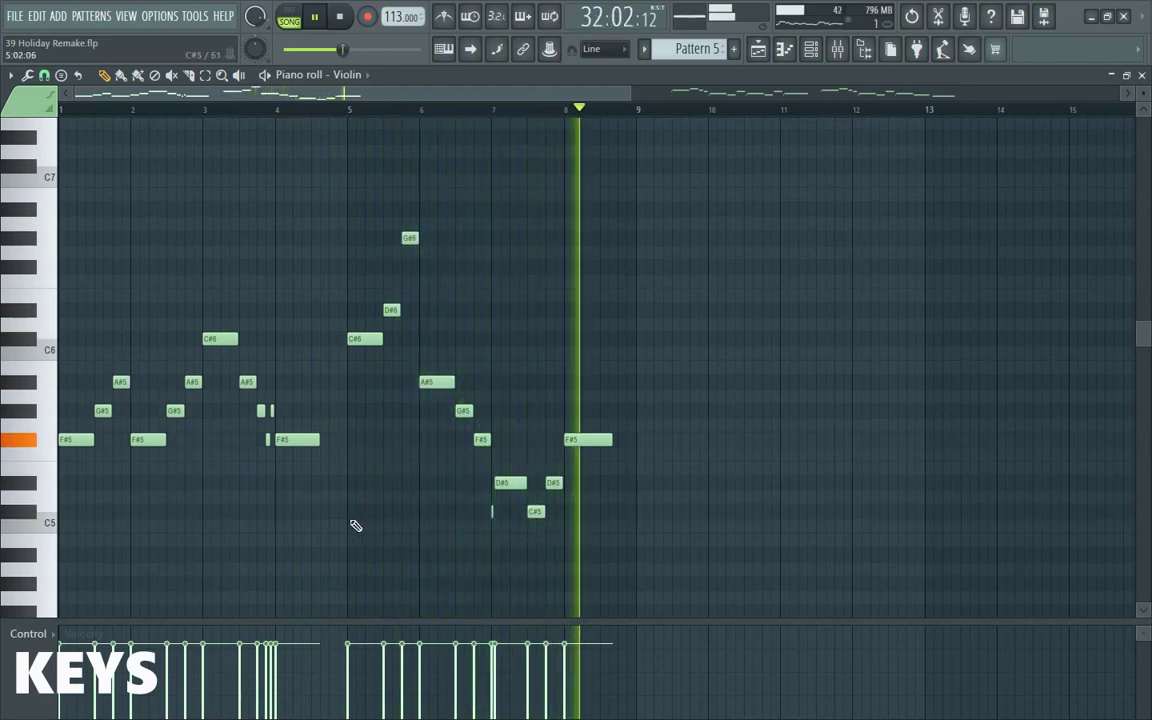
- Play the second Violin phrase, starting at bar 17 of the piano roll, and inspect its notes up close
{"action": "scroll", "coordinate": [348, 535], "scroll_direction": "down", "scroll_amount": 3}
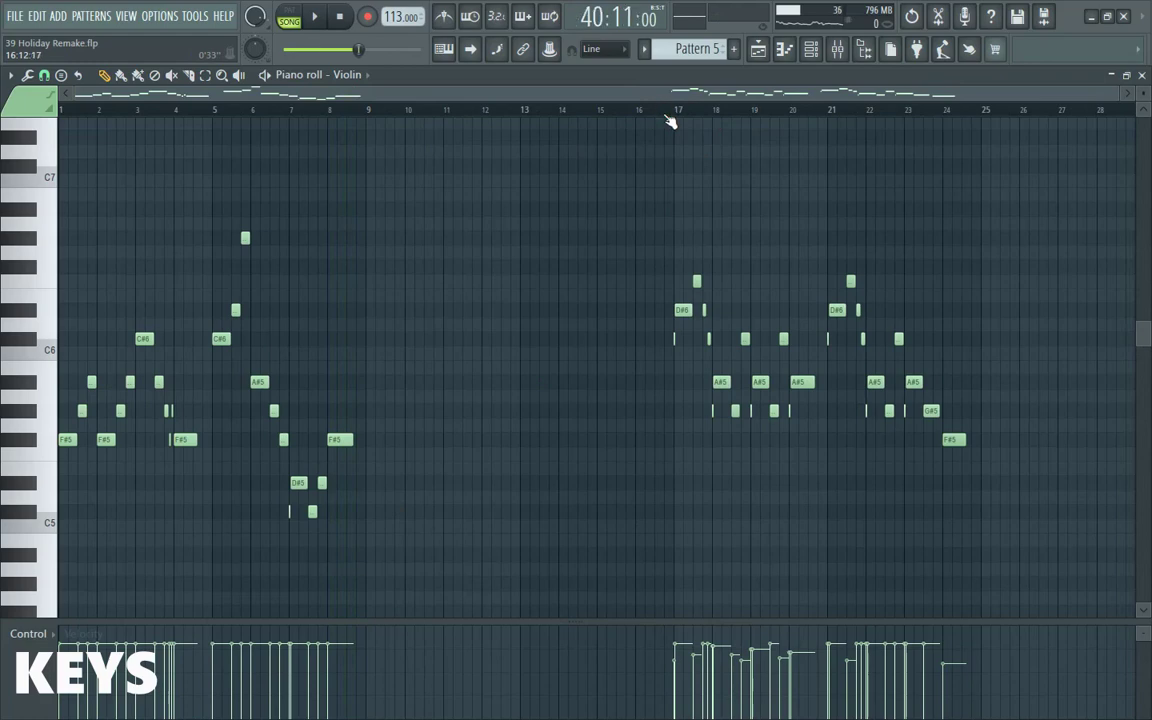
{"action": "key", "text": "space"}
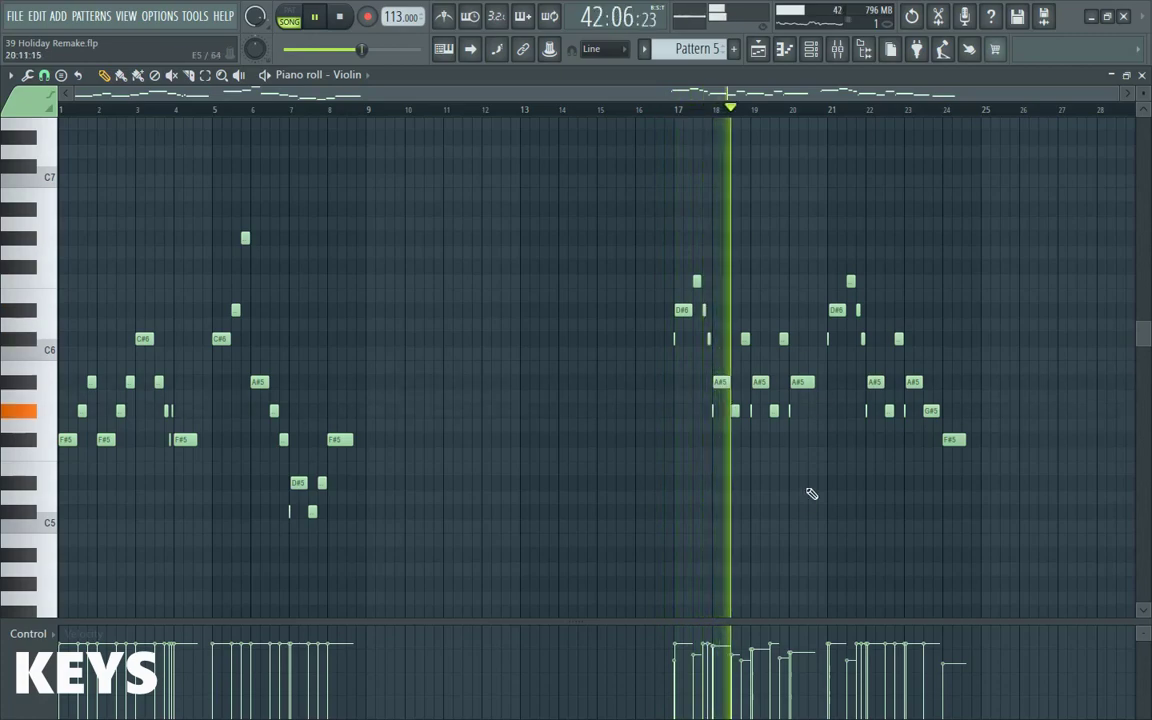
{"action": "scroll", "coordinate": [900, 508], "scroll_direction": "up", "scroll_amount": 3}
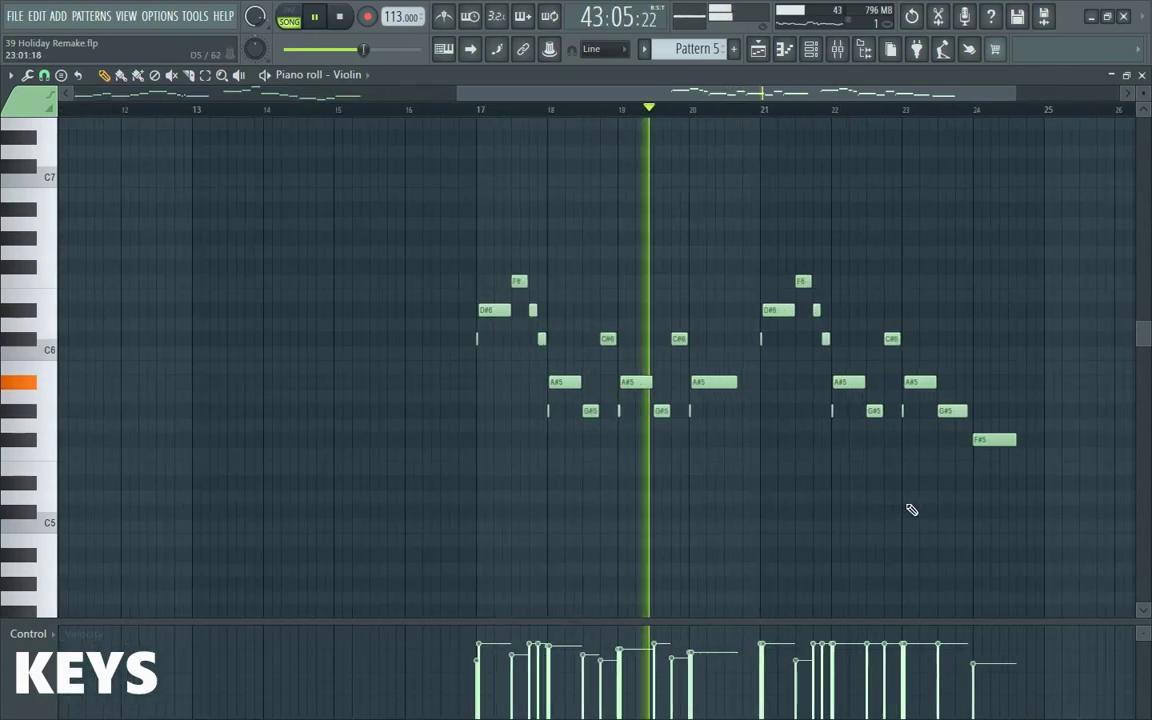
{"action": "scroll", "coordinate": [911, 509], "scroll_direction": "up", "scroll_amount": 2}
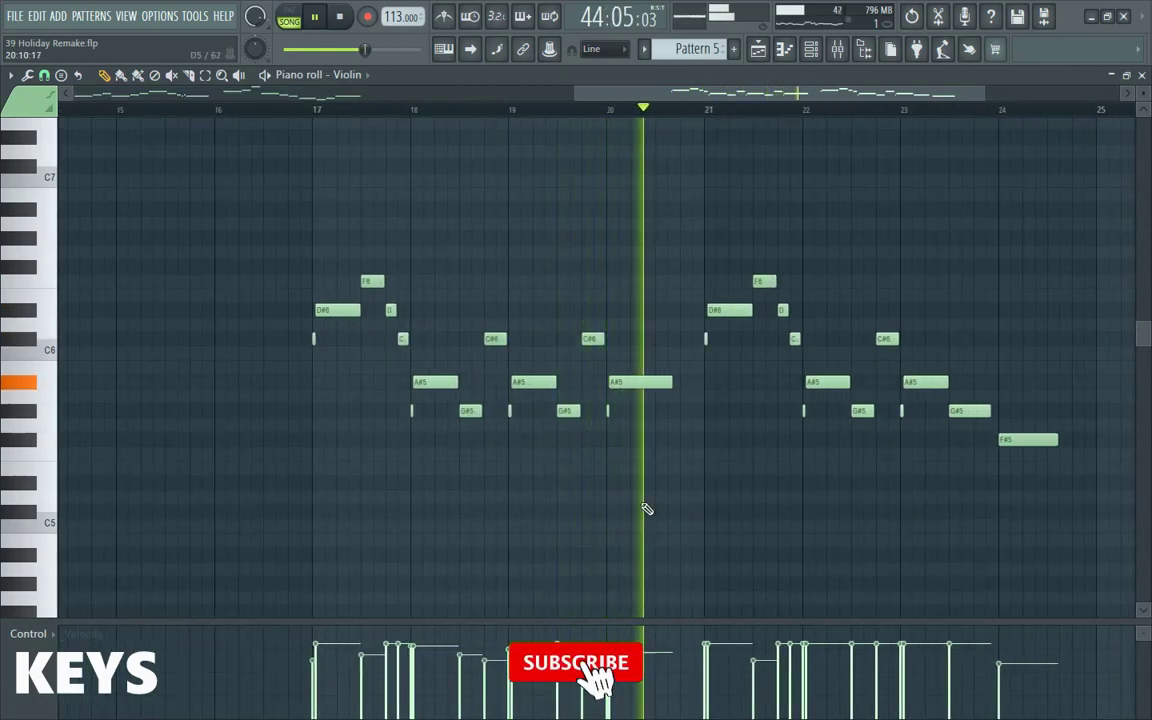
{"action": "scroll", "coordinate": [897, 509], "scroll_direction": "down", "scroll_amount": 2}
{"action": "scroll", "coordinate": [897, 509], "scroll_direction": "up", "scroll_amount": 3}
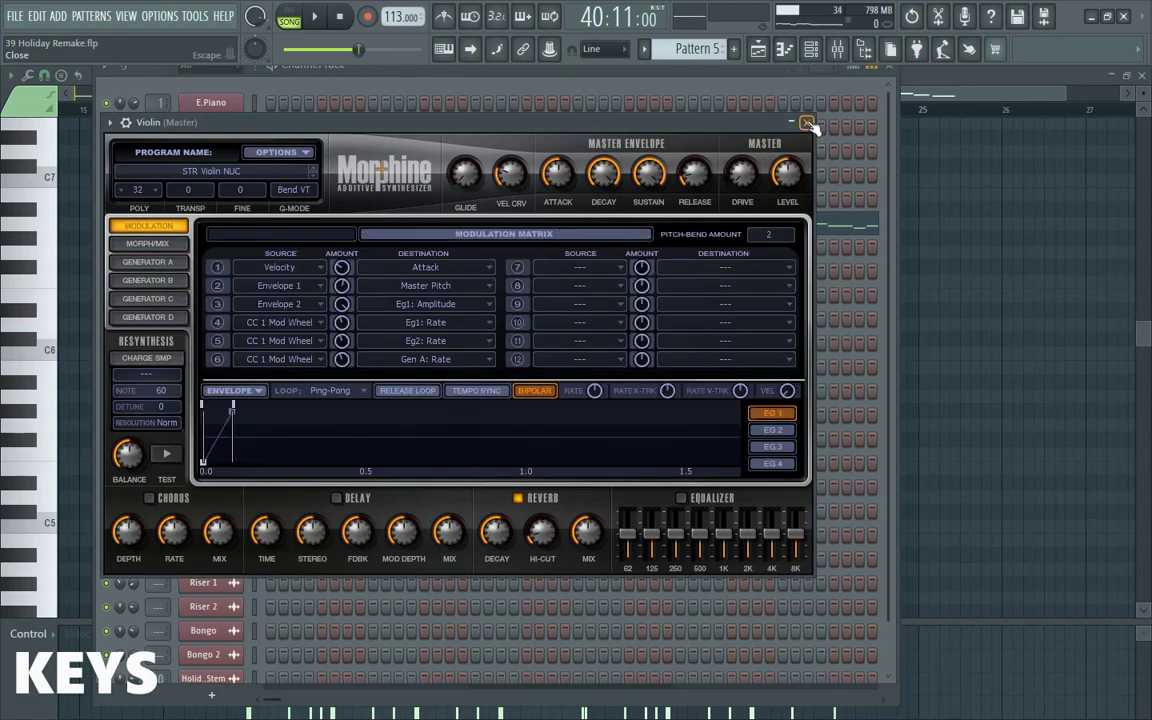
- Close the Violin's Morphine settings and play Pattern 5 in the Playlist with Reverse E Piano and Pattern 3 from just before bar 41
{"action": "left_click", "coordinate": [808, 123]}
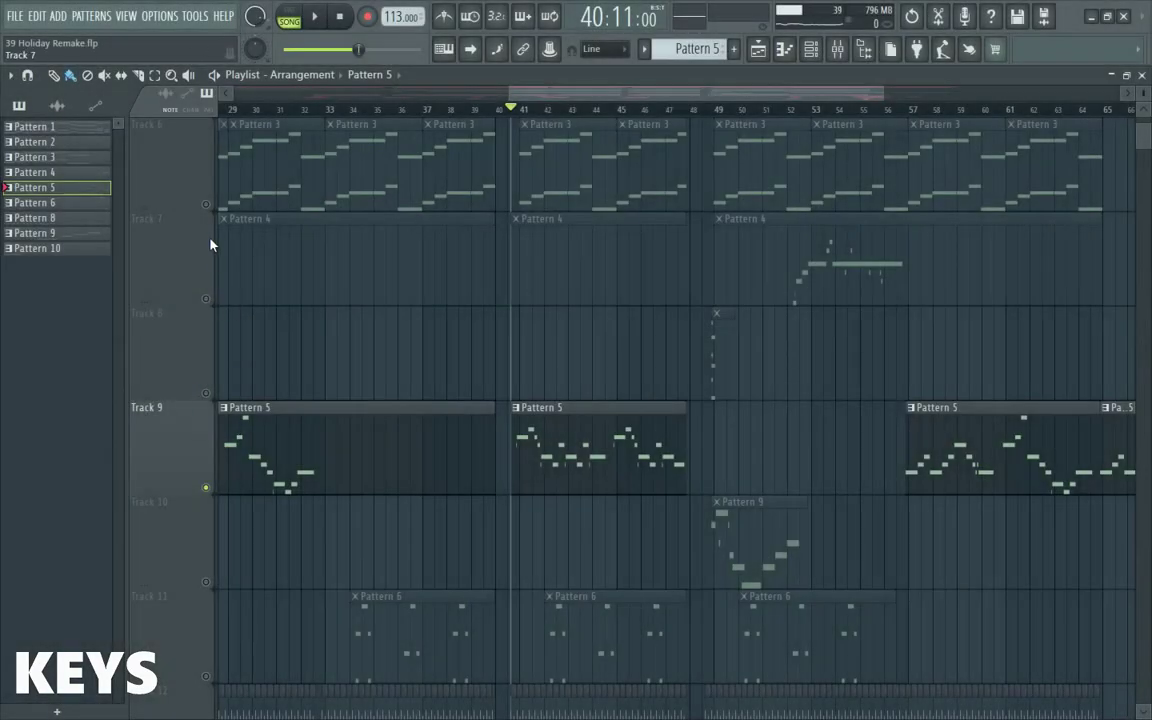
{"action": "scroll", "coordinate": [220, 250], "scroll_direction": "up", "scroll_amount": 4}
{"action": "key", "text": "space"}
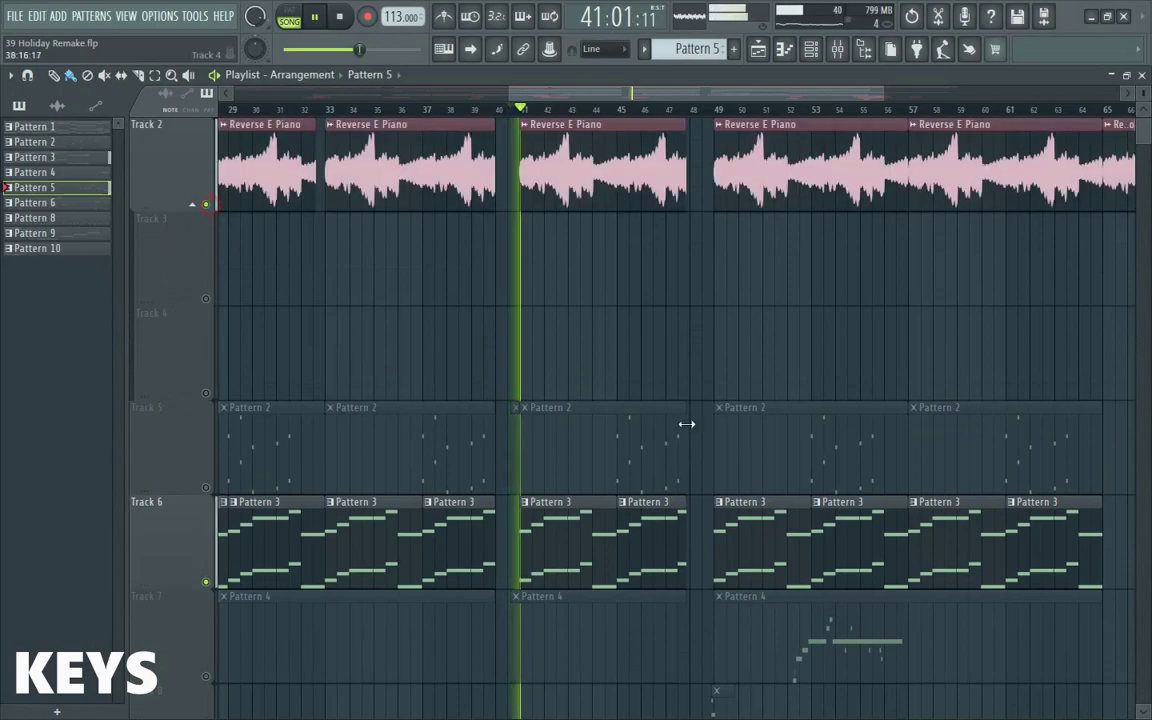
{"action": "scroll", "coordinate": [473, 445], "scroll_direction": "up", "scroll_amount": 3}
{"action": "scroll", "coordinate": [429, 427], "scroll_direction": "down", "scroll_amount": 6}
{"action": "scroll", "coordinate": [429, 428], "scroll_direction": "down", "scroll_amount": 2}
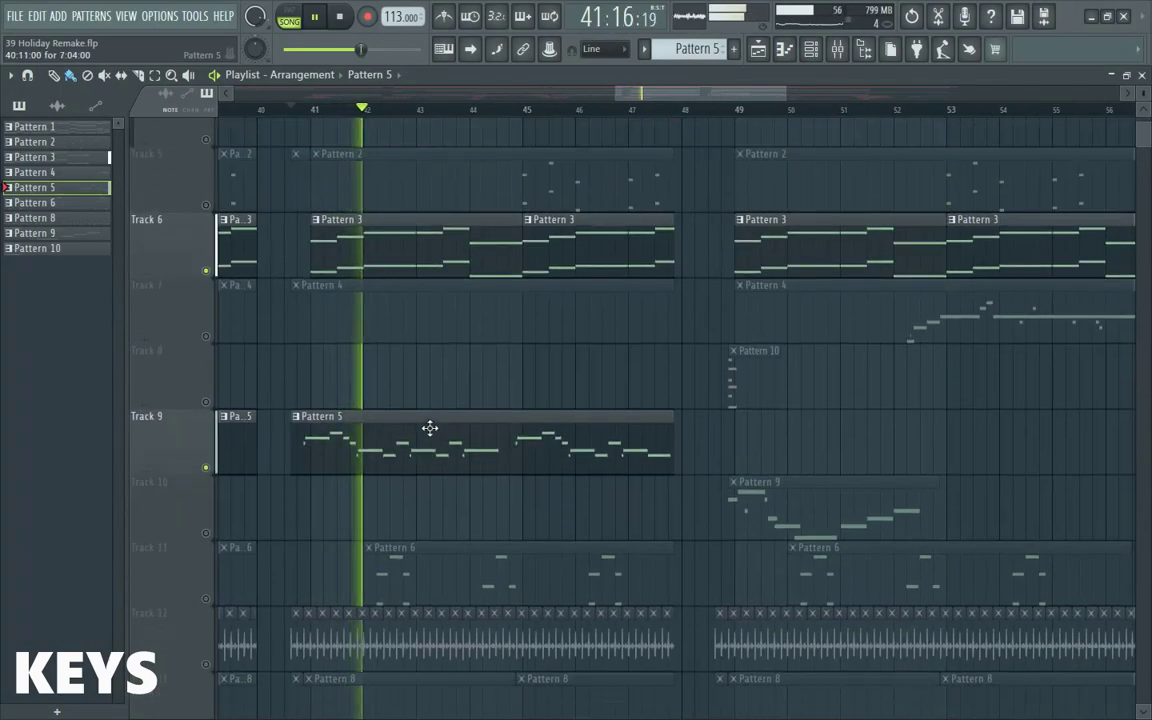
{"action": "scroll", "coordinate": [429, 427], "scroll_direction": "down", "scroll_amount": 3}
{"action": "scroll", "coordinate": [432, 470], "scroll_direction": "up", "scroll_amount": 3}
{"action": "scroll", "coordinate": [432, 478], "scroll_direction": "down", "scroll_amount": 2}
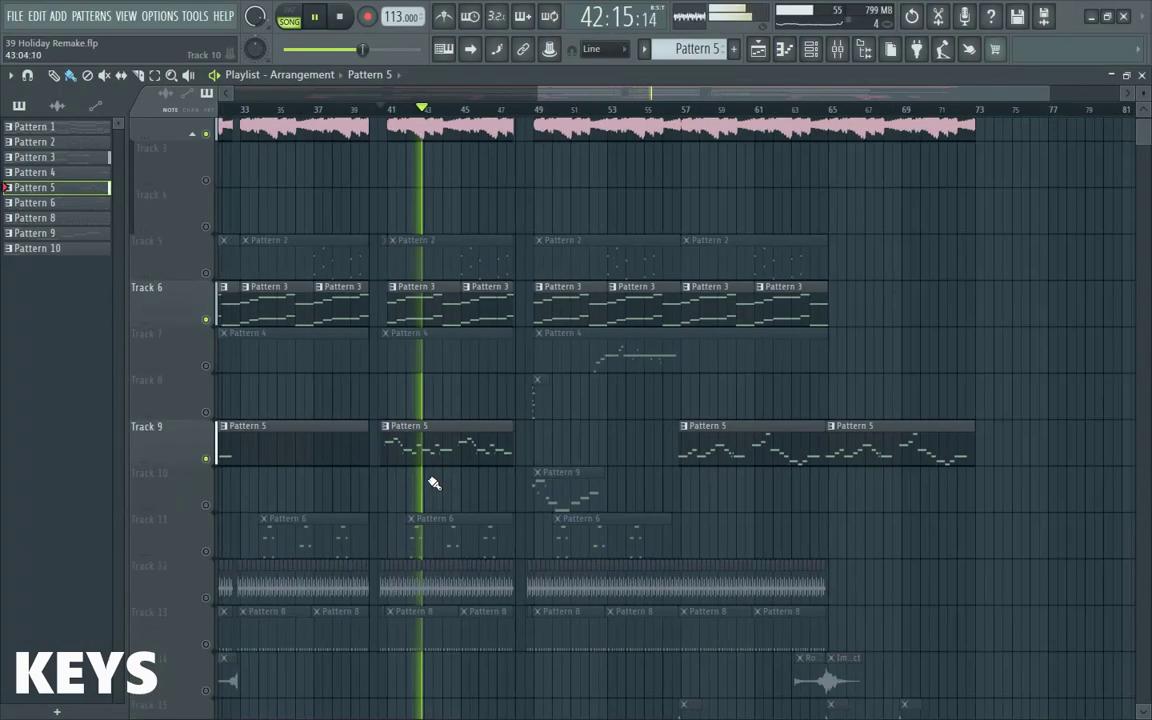
{"action": "scroll", "coordinate": [432, 483], "scroll_direction": "down", "scroll_amount": 1}
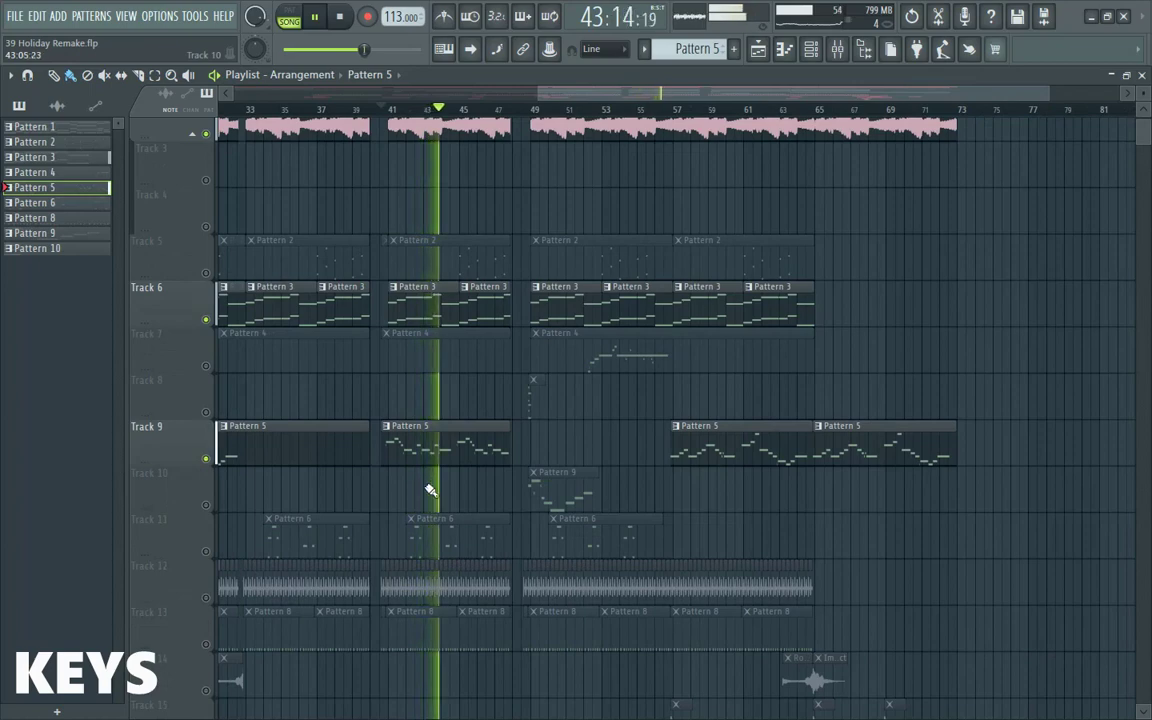
{"action": "scroll", "coordinate": [391, 489], "scroll_direction": "down", "scroll_amount": 2}
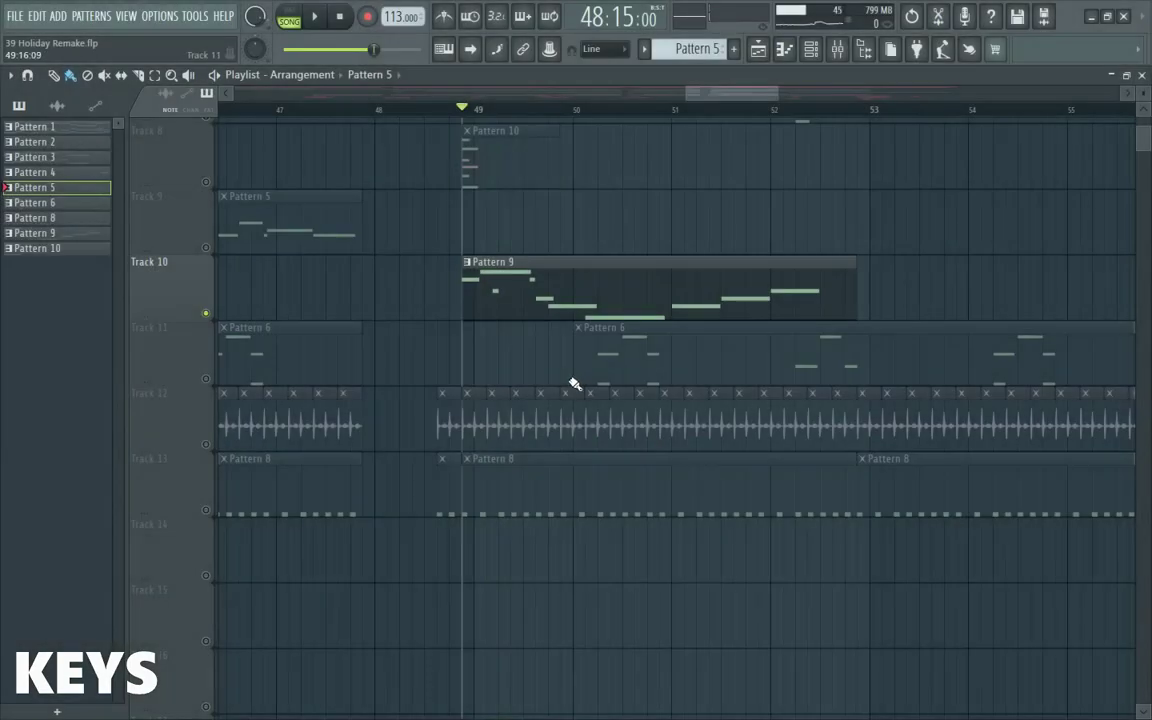
- Play Pattern 9 alone on Track 10, show its Vox notes in the piano roll, replay the phrase from its start and stop
{"action": "key", "text": "space"}
{"action": "left_click", "coordinate": [581, 290]}
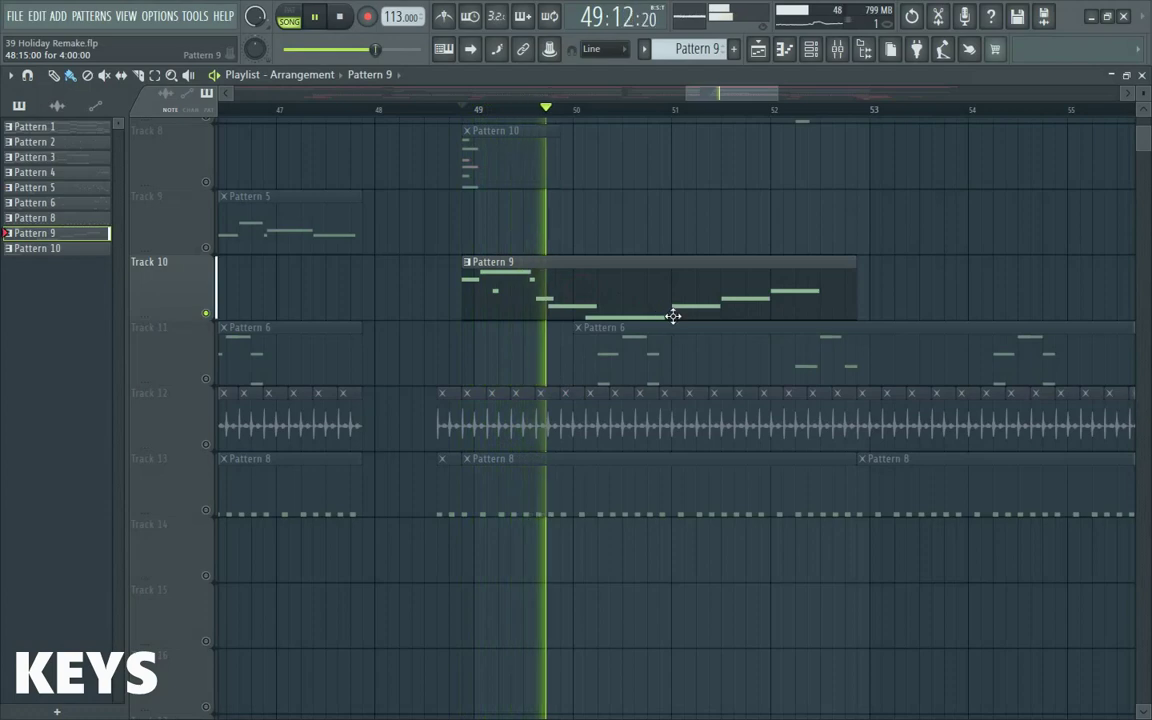
{"action": "left_click", "coordinate": [811, 49]}
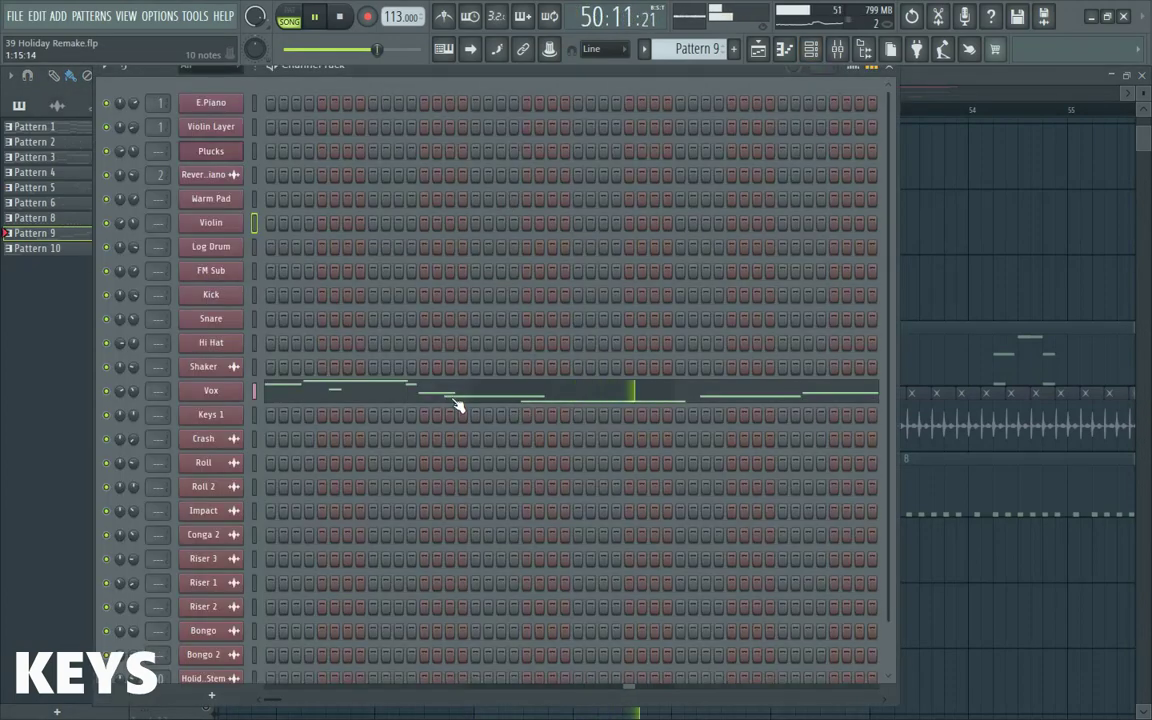
{"action": "left_click", "coordinate": [455, 402]}
{"action": "scroll", "coordinate": [90, 496], "scroll_direction": "up", "scroll_amount": 2}
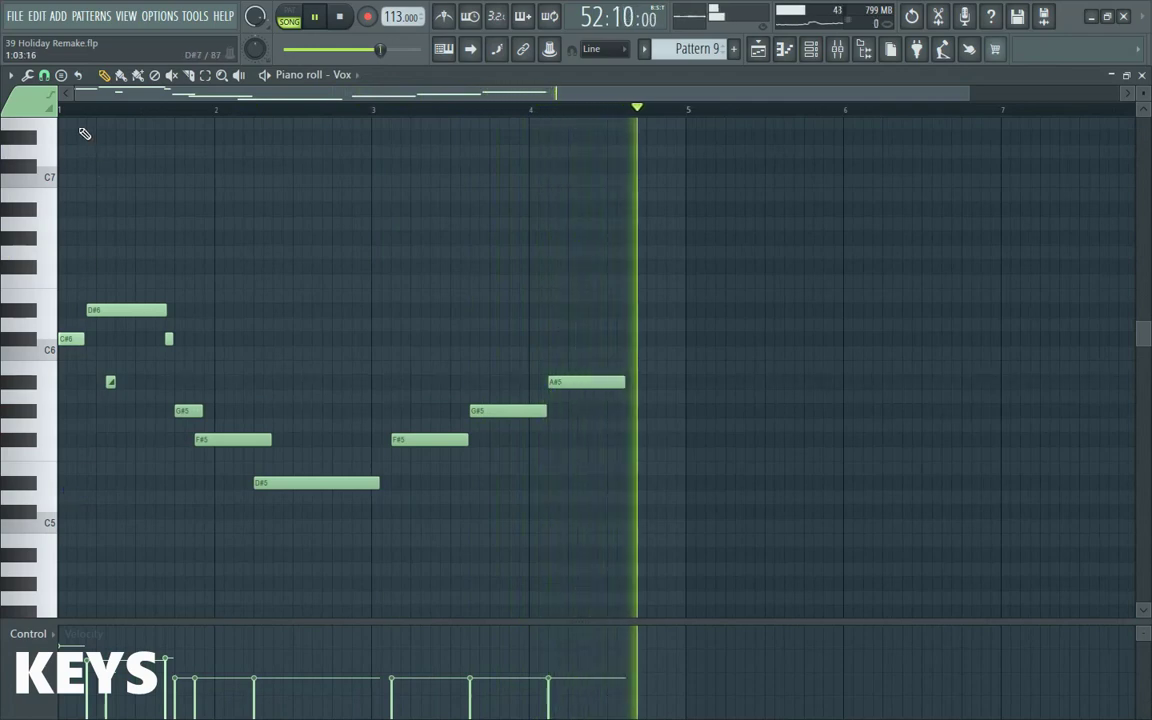
{"action": "left_click", "coordinate": [77, 108]}
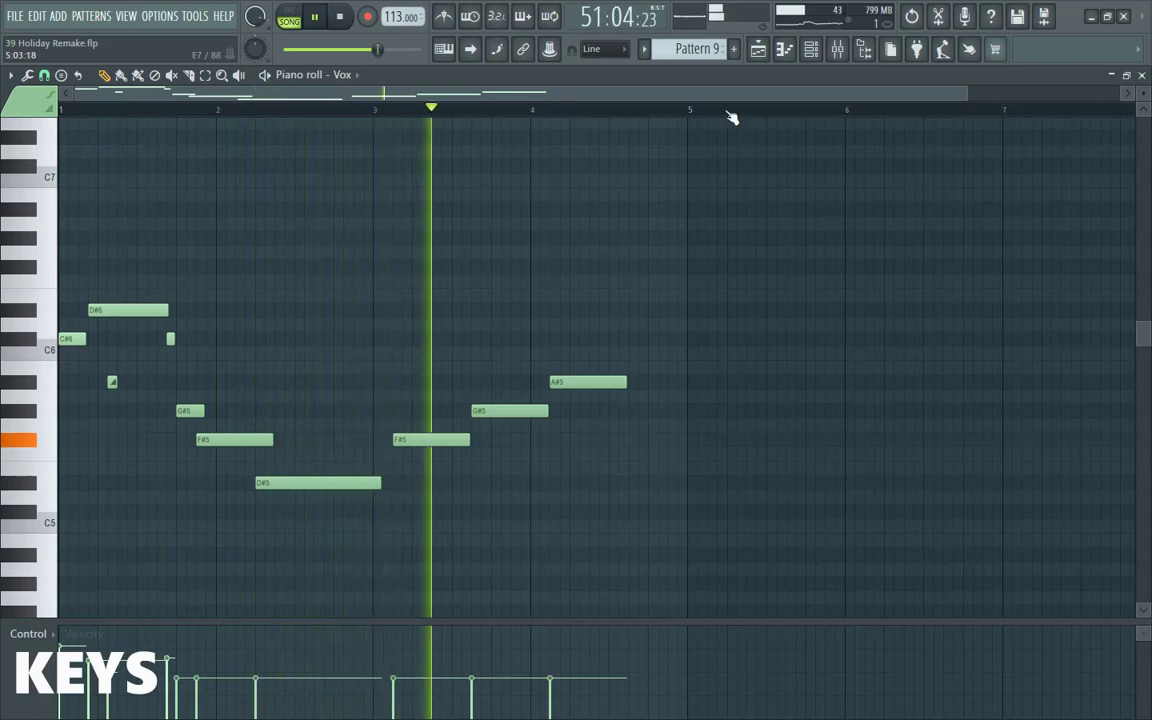
{"action": "key", "text": "space"}
- Examine the FLEX settings of the Vox channel, including its selected preset, and return to the Playlist
{"action": "left_click", "coordinate": [811, 49]}
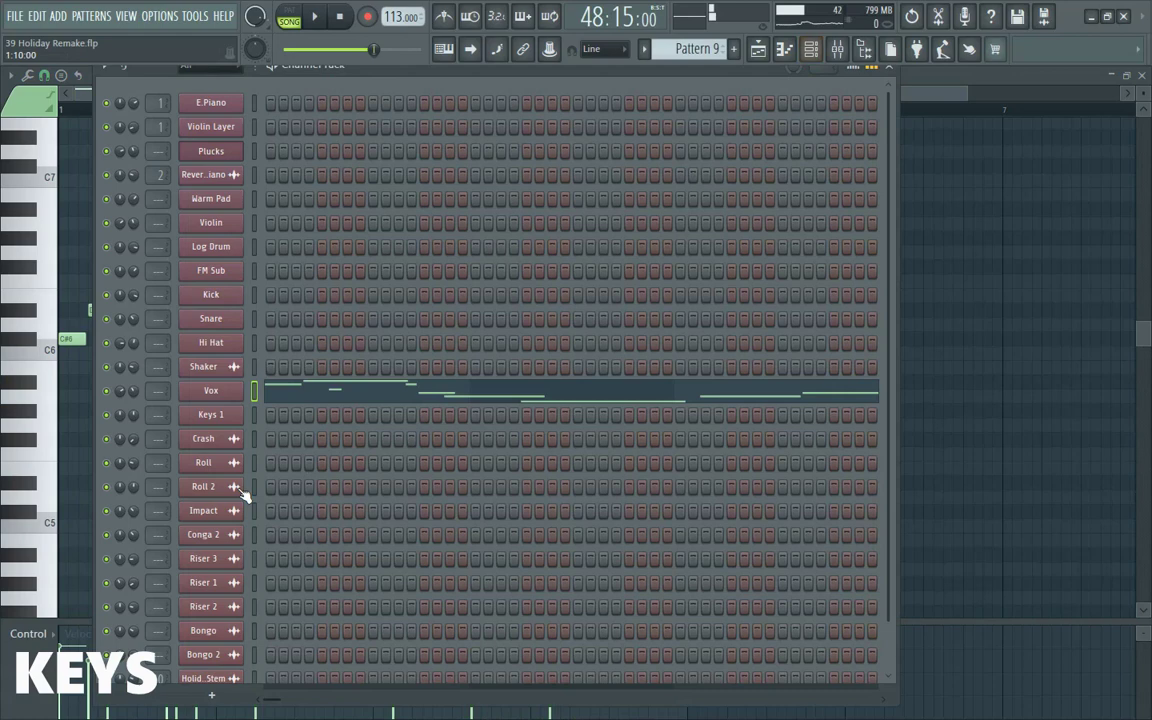
{"action": "left_click", "coordinate": [236, 393]}
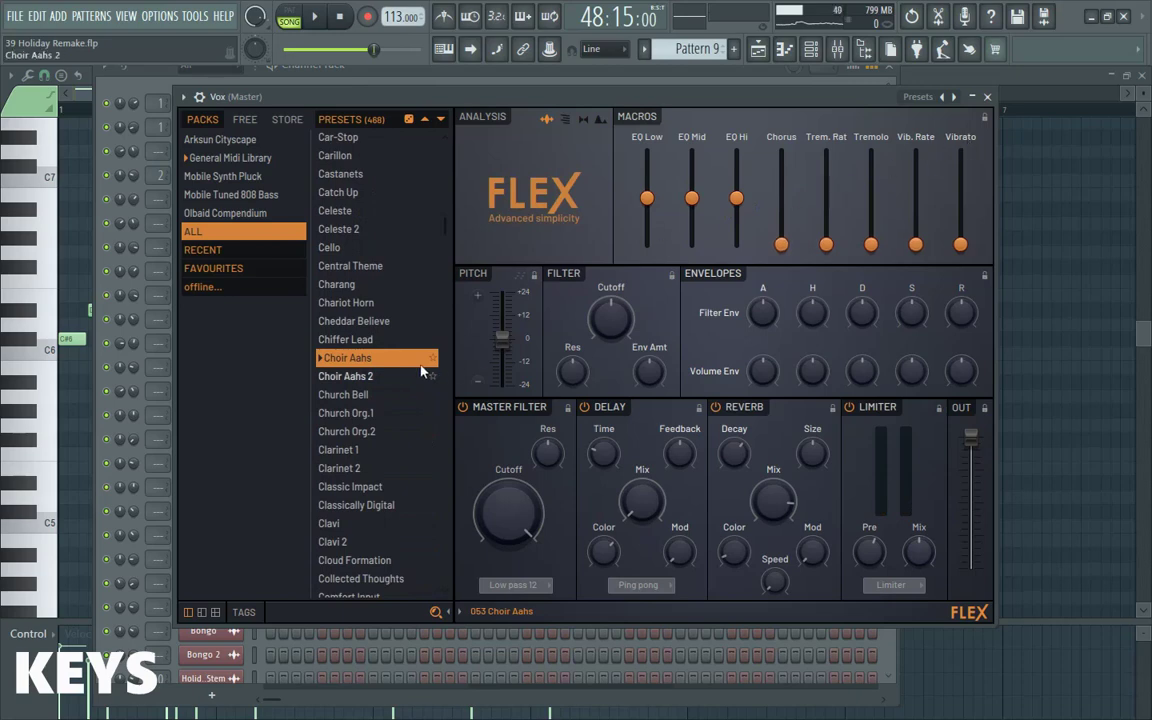
{"action": "left_click", "coordinate": [987, 97]}
{"action": "key", "text": "F5"}
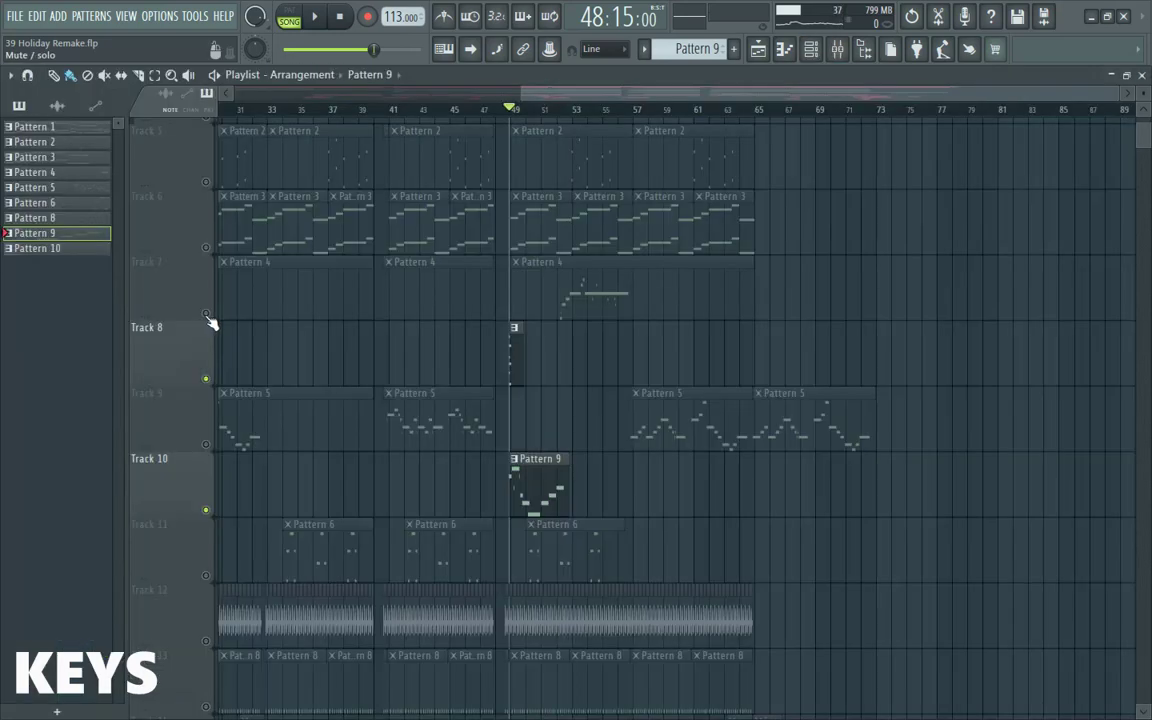
- Unmute Tracks 2, 5, 6 and 7 alongside Tracks 8 and 10 and play the combined keys from just before bar 49
{"action": "left_click", "coordinate": [206, 313]}
{"action": "left_click", "coordinate": [206, 247]}
{"action": "left_click", "coordinate": [206, 181]}
{"action": "scroll", "coordinate": [200, 181], "scroll_direction": "up", "scroll_amount": 3}
{"action": "left_click", "coordinate": [206, 181]}
{"action": "key", "text": "space"}
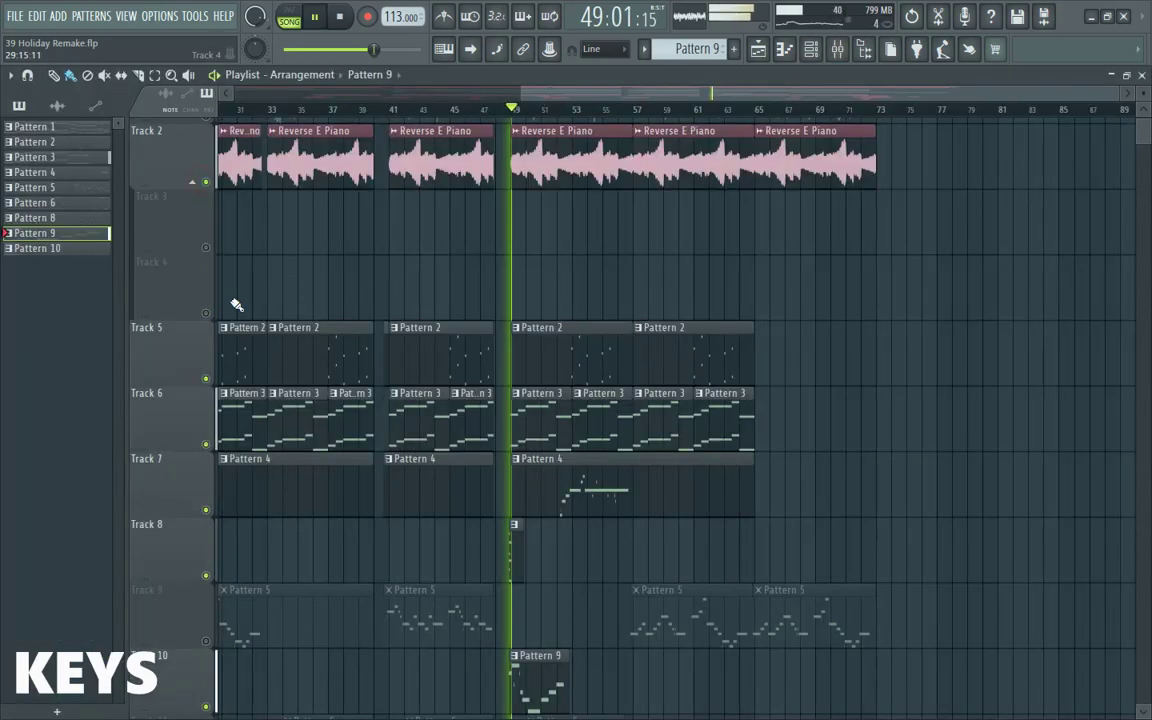
{"action": "scroll", "coordinate": [213, 347], "scroll_direction": "up", "scroll_amount": 1}
{"action": "scroll", "coordinate": [249, 347], "scroll_direction": "down", "scroll_amount": 3}
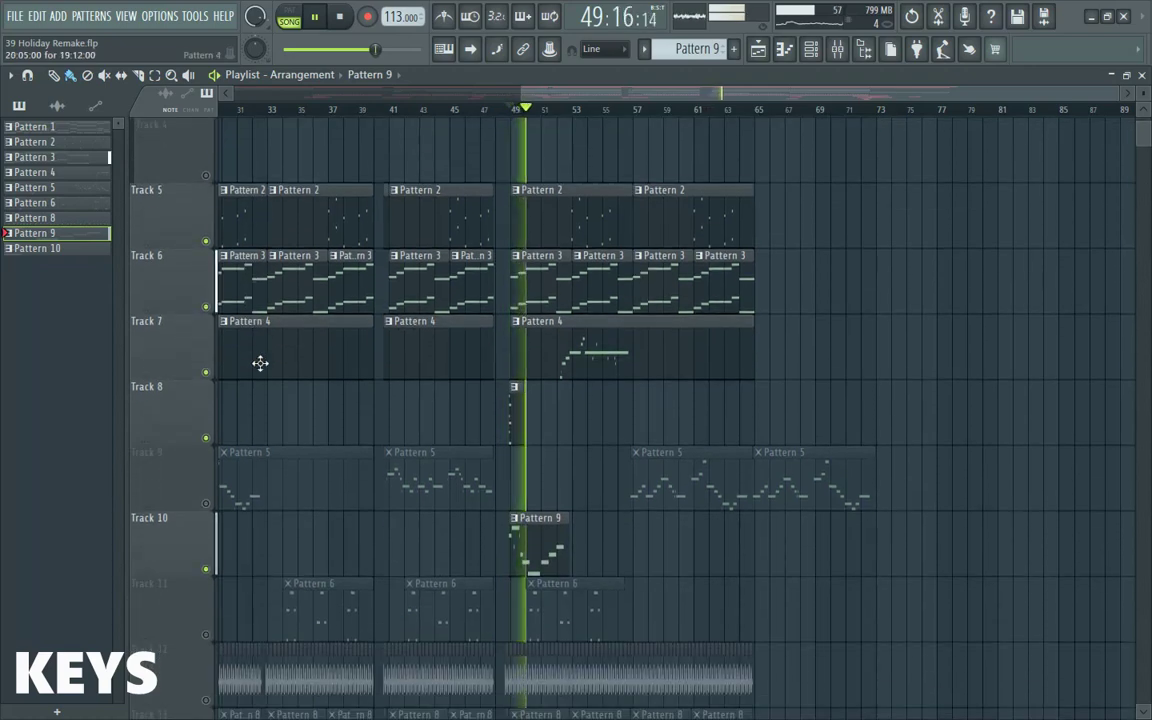
{"action": "scroll", "coordinate": [260, 363], "scroll_direction": "down", "scroll_amount": 3}
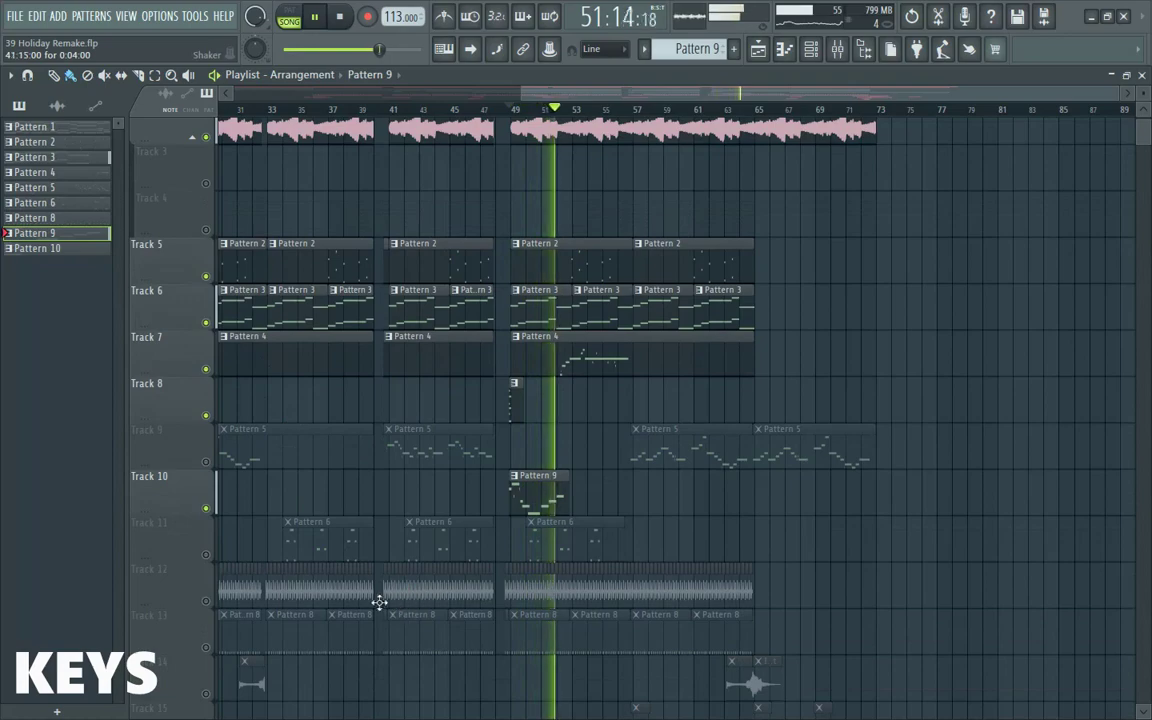
- Play Pattern 6 alone on Track 11 from bar 34, show its Log Drum notes in the piano roll, and stop
{"action": "scroll", "coordinate": [379, 601], "scroll_direction": "up", "scroll_amount": 3}
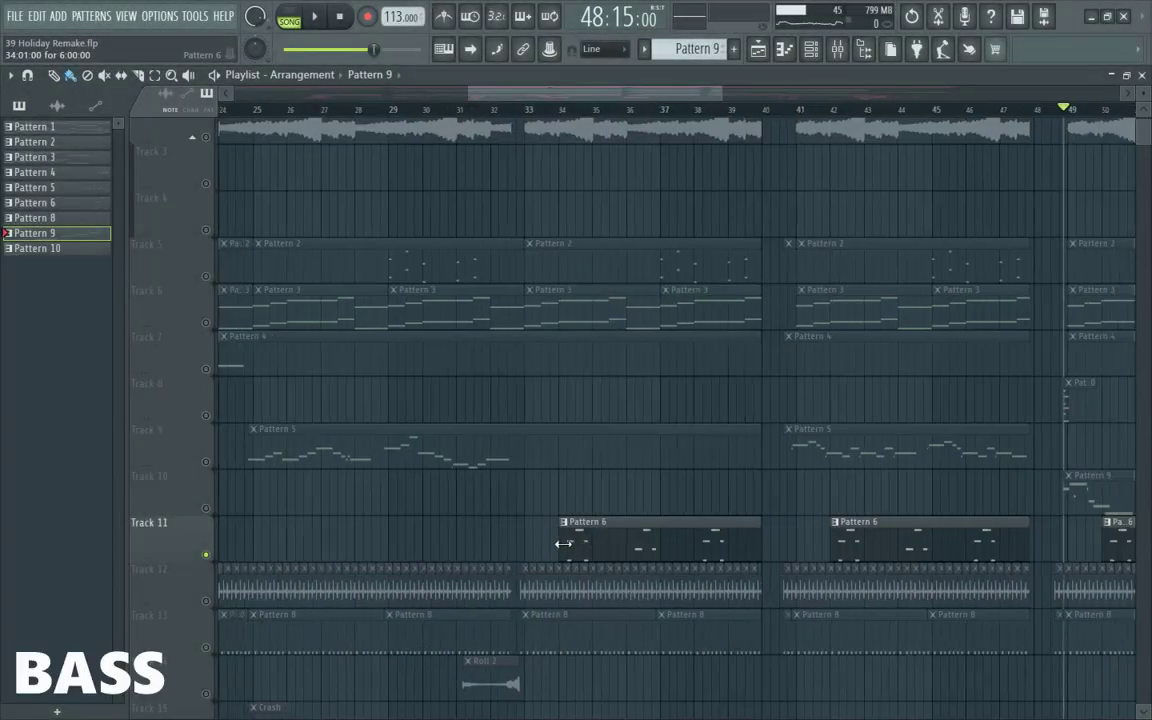
{"action": "scroll", "coordinate": [594, 539], "scroll_direction": "up", "scroll_amount": 2}
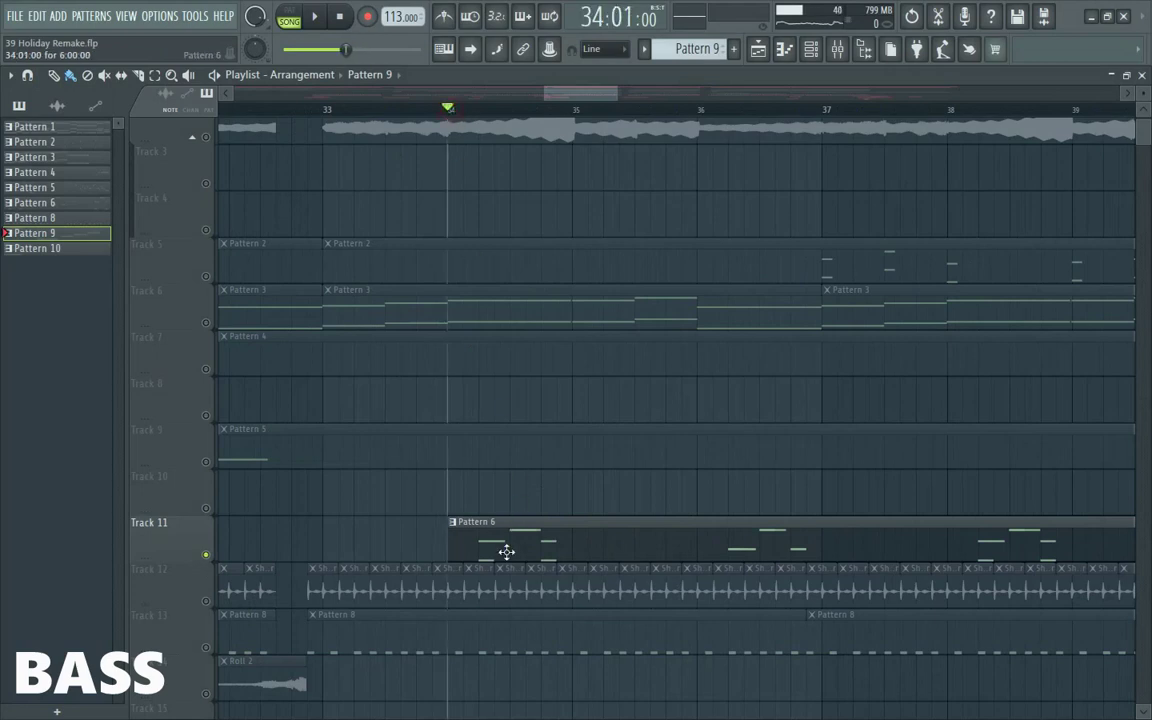
{"action": "scroll", "coordinate": [519, 578], "scroll_direction": "up", "scroll_amount": 2}
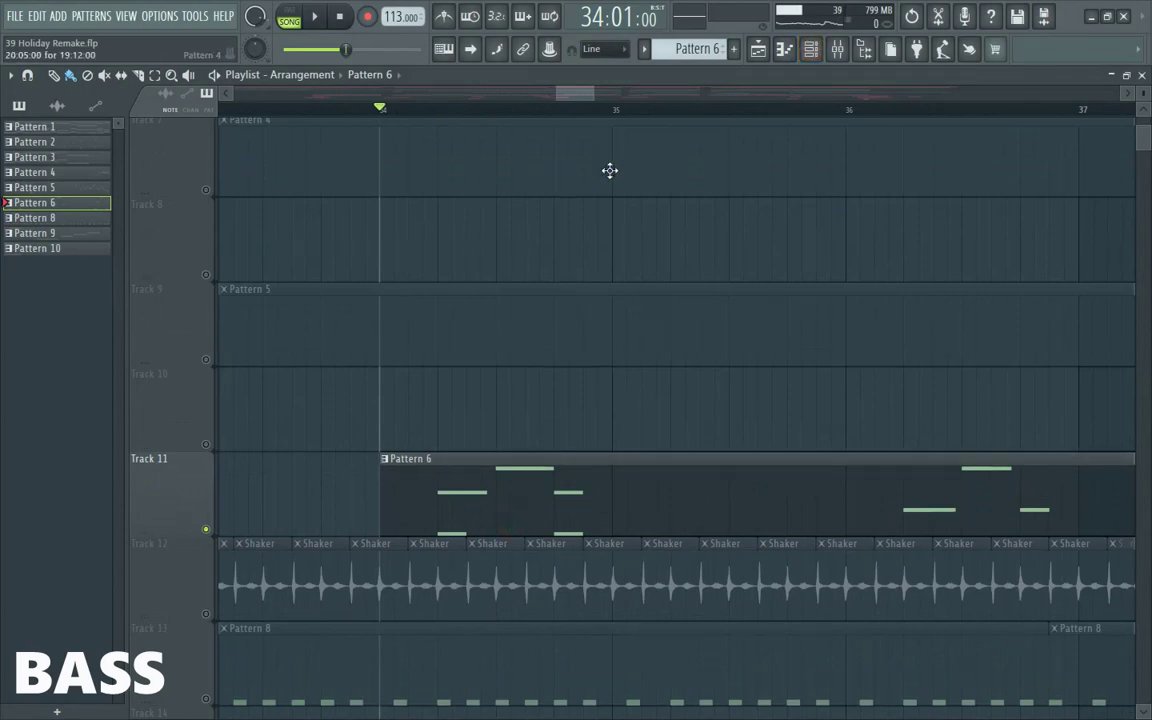
{"action": "left_click", "coordinate": [811, 49]}
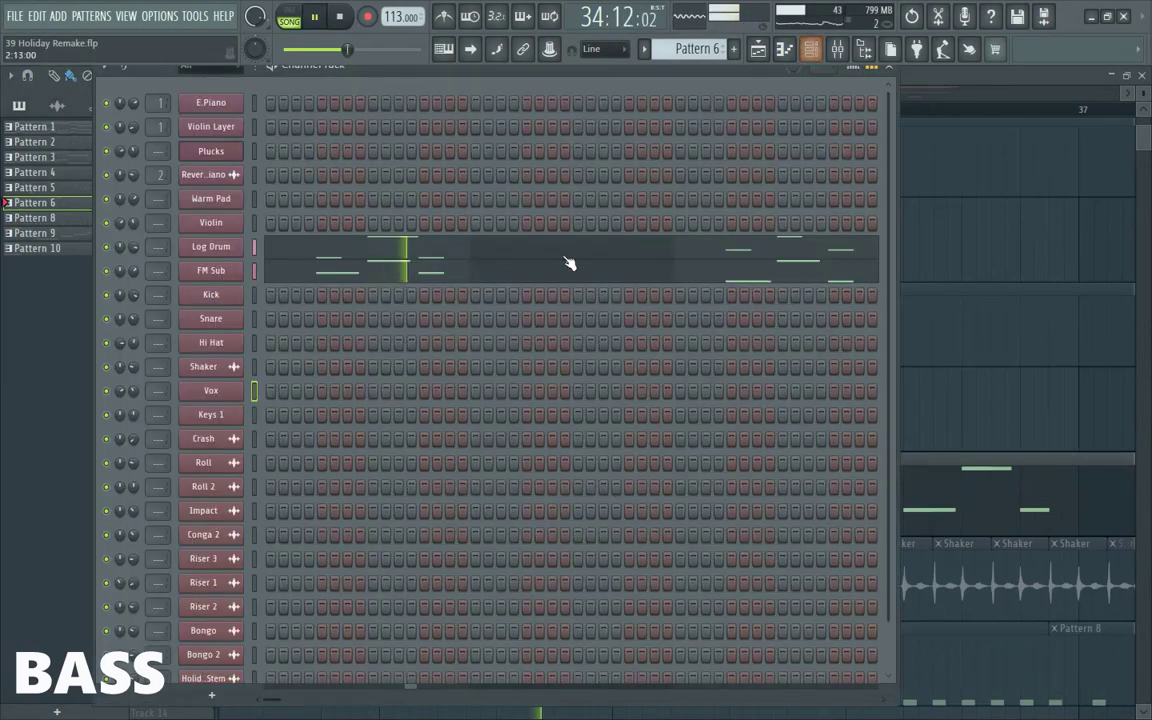
{"action": "left_click", "coordinate": [332, 259]}
{"action": "scroll", "coordinate": [373, 252], "scroll_direction": "down", "scroll_amount": 8}
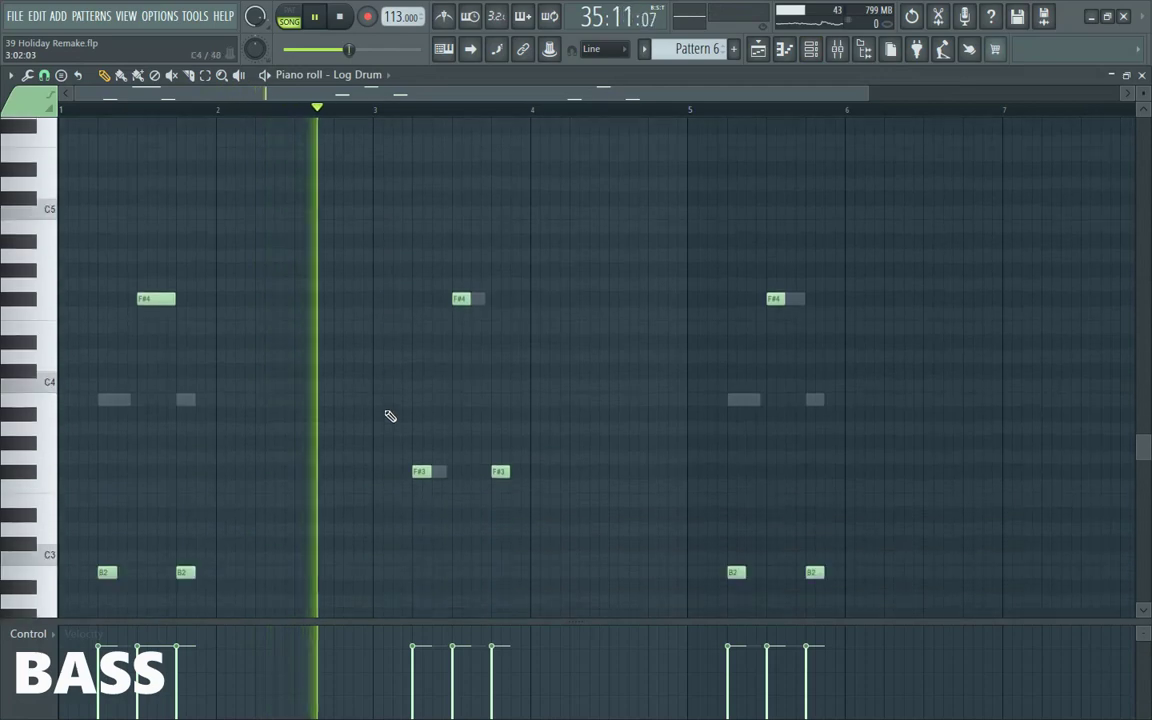
{"action": "scroll", "coordinate": [390, 452], "scroll_direction": "down", "scroll_amount": 2}
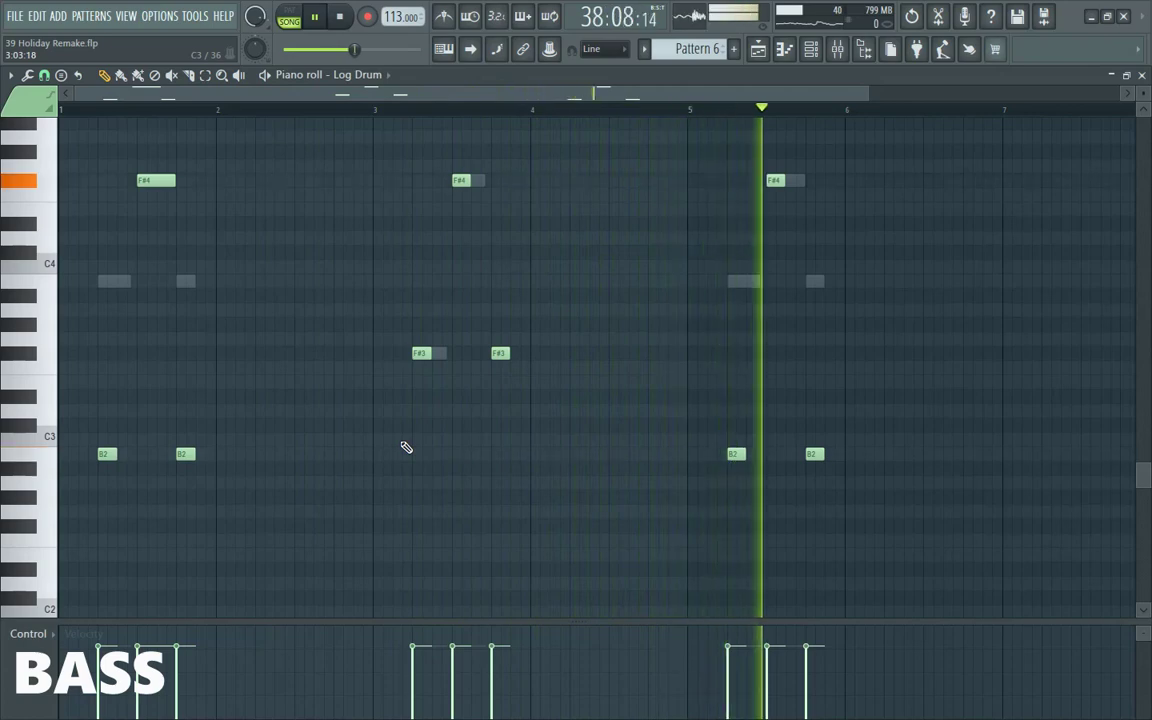
{"action": "key", "text": "space"}
- Examine the Fruity DX10 settings of the Log Drum channel and close them
{"action": "key", "text": "F6"}
{"action": "left_click", "coordinate": [211, 250]}
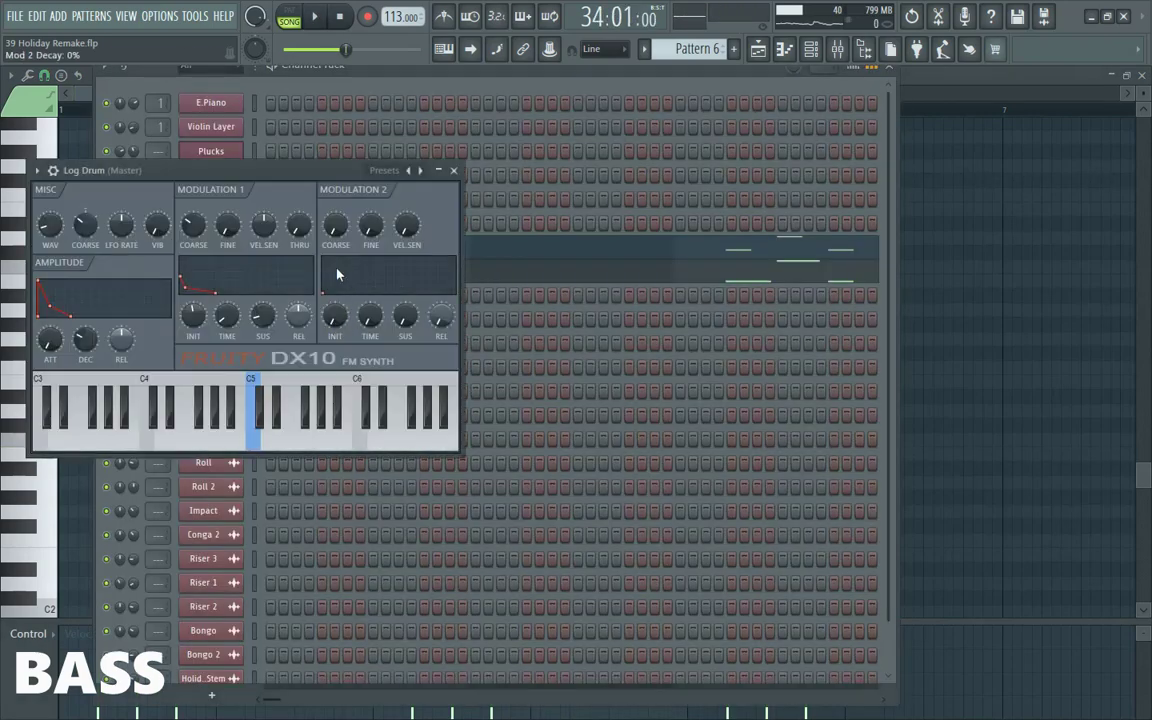
{"action": "left_click_drag", "start_coordinate": [249, 175], "coordinate": [551, 173]}
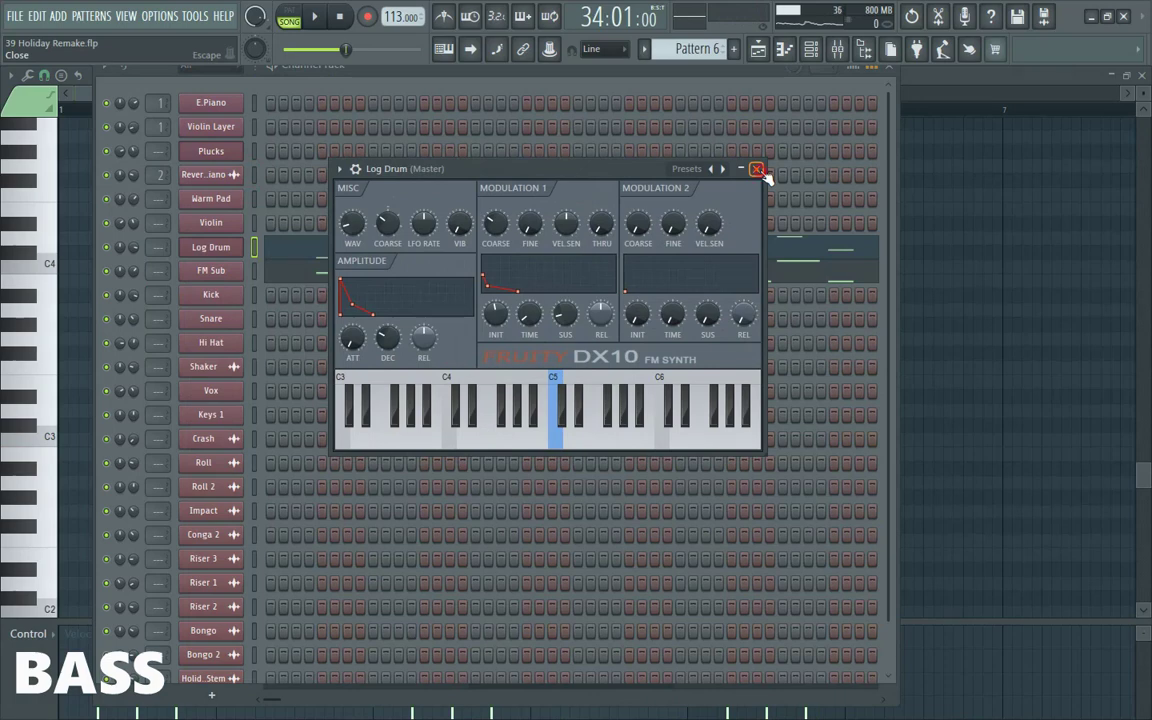
{"action": "left_click", "coordinate": [757, 170]}
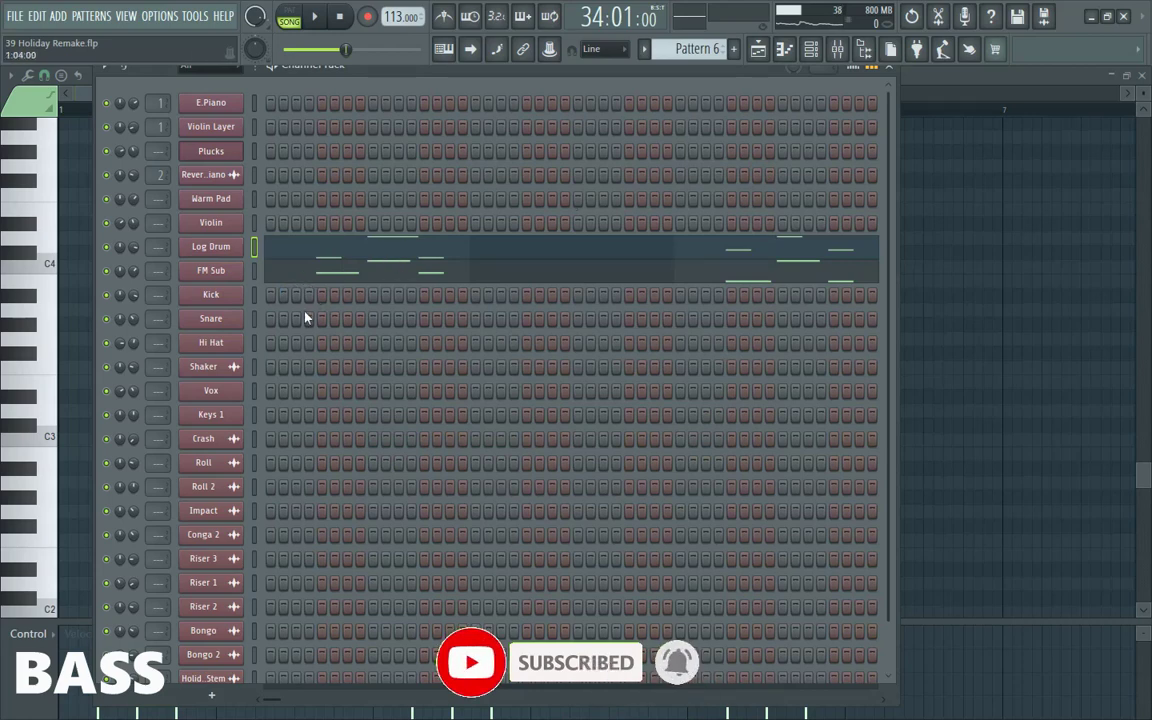
- Play the bass from bar 34 in the Playlist with Pattern 2 on Track 5 and Pattern 3 on Track 6 unmuted
{"action": "key", "text": "space"}
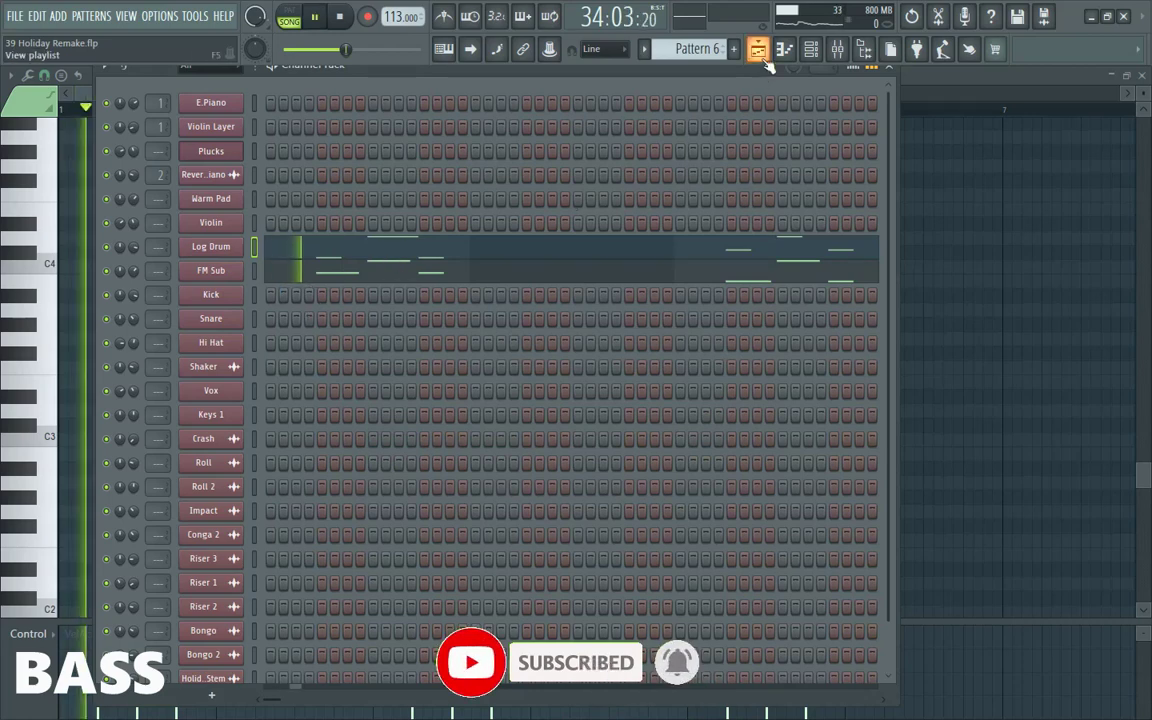
{"action": "left_click", "coordinate": [758, 48]}
{"action": "scroll", "coordinate": [440, 375], "scroll_direction": "down", "scroll_amount": 5}
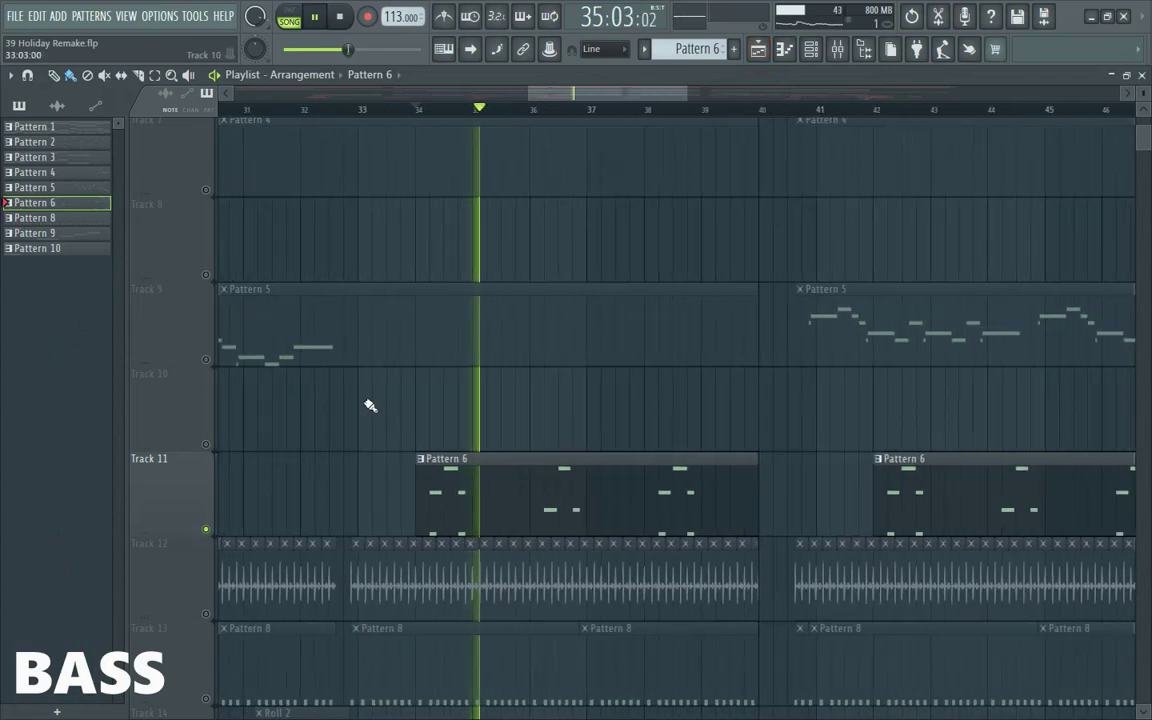
{"action": "scroll", "coordinate": [340, 395], "scroll_direction": "up", "scroll_amount": 3}
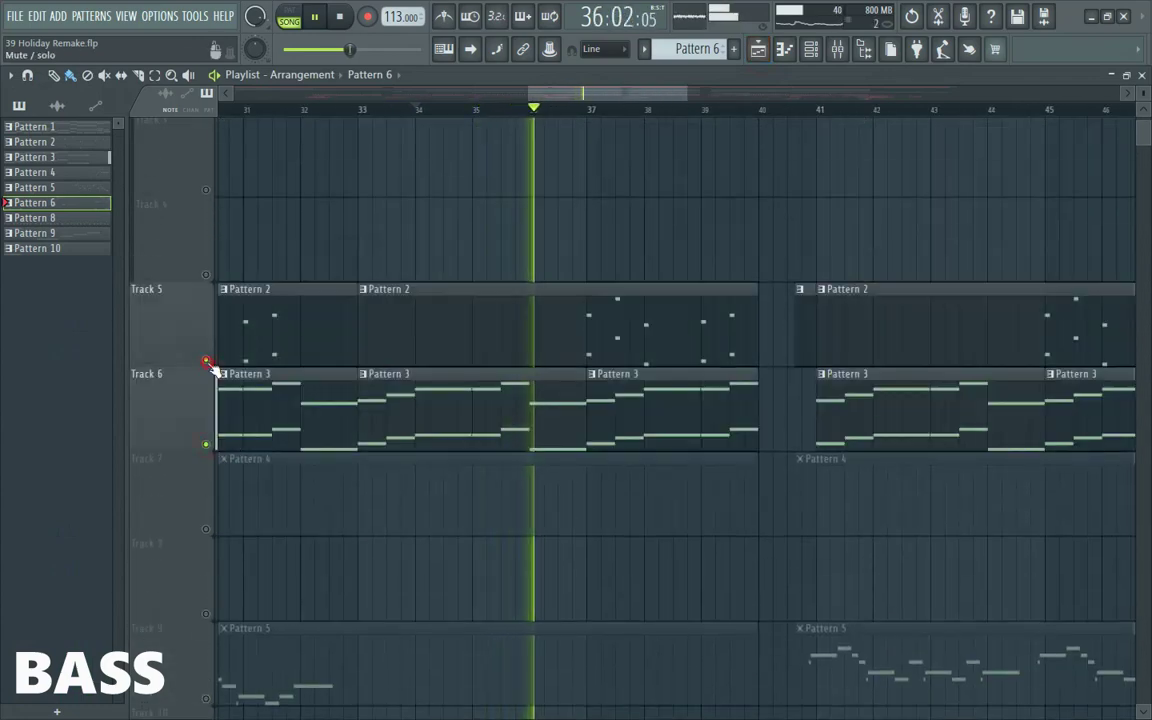
{"action": "scroll", "coordinate": [298, 398], "scroll_direction": "up", "scroll_amount": 2}
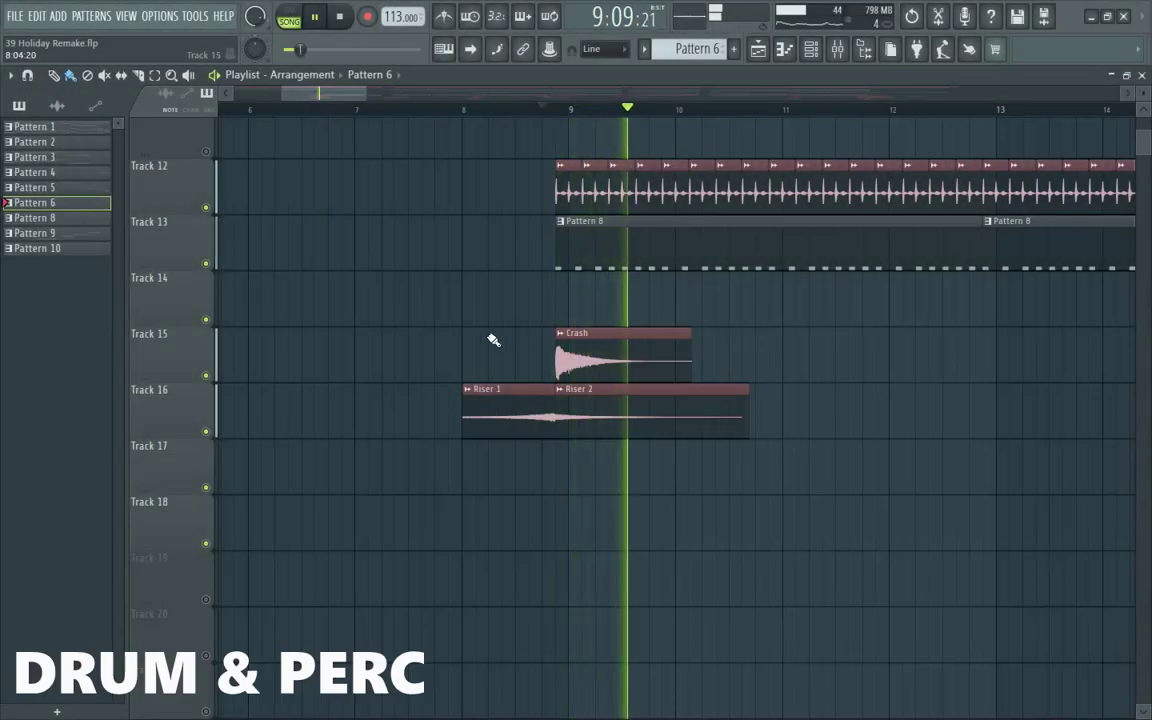
- Play the drum and percussion tracks from just before bar 9 and examine the Shaker, Kick, Snare and Hi Hat sample settings
{"action": "scroll", "coordinate": [493, 340], "scroll_direction": "down", "scroll_amount": 3}
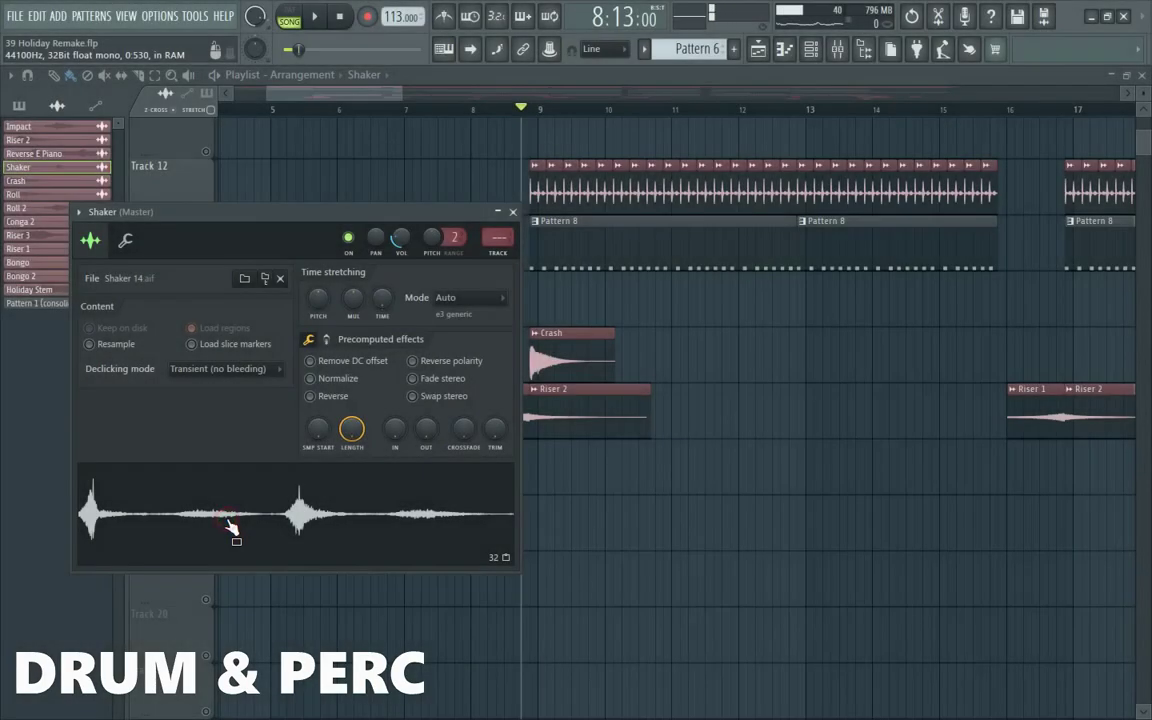
{"action": "left_click", "coordinate": [514, 213]}
{"action": "left_click", "coordinate": [810, 50]}
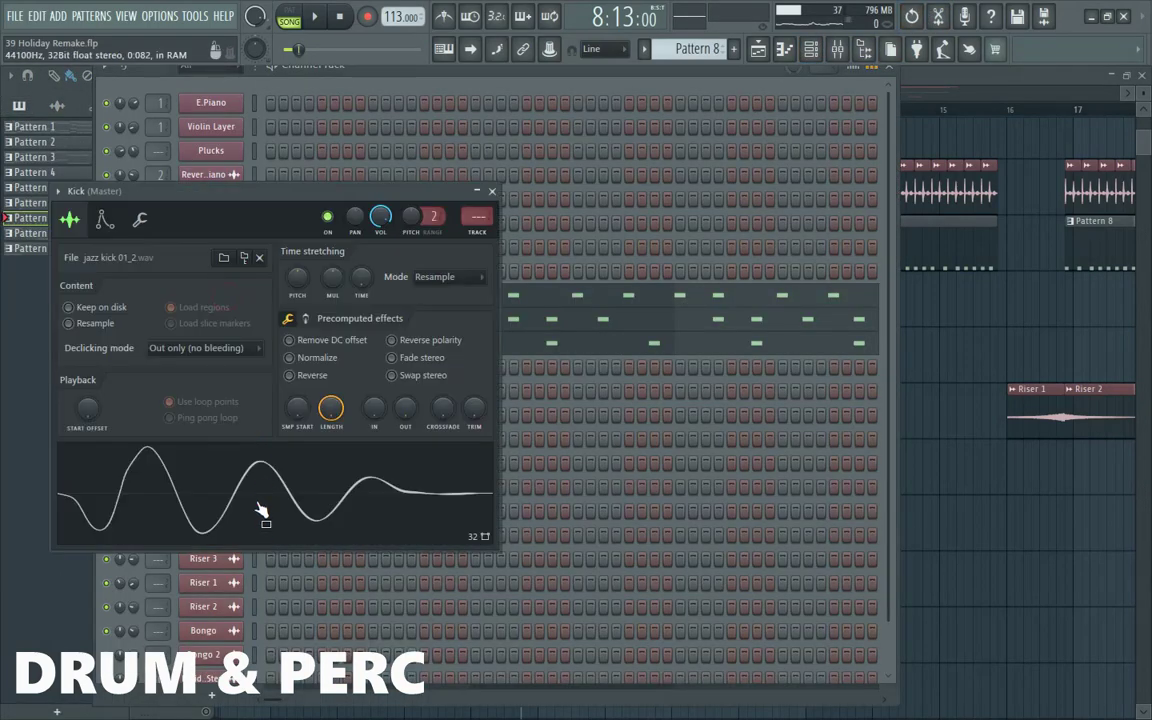
{"action": "key", "text": "Escape"}
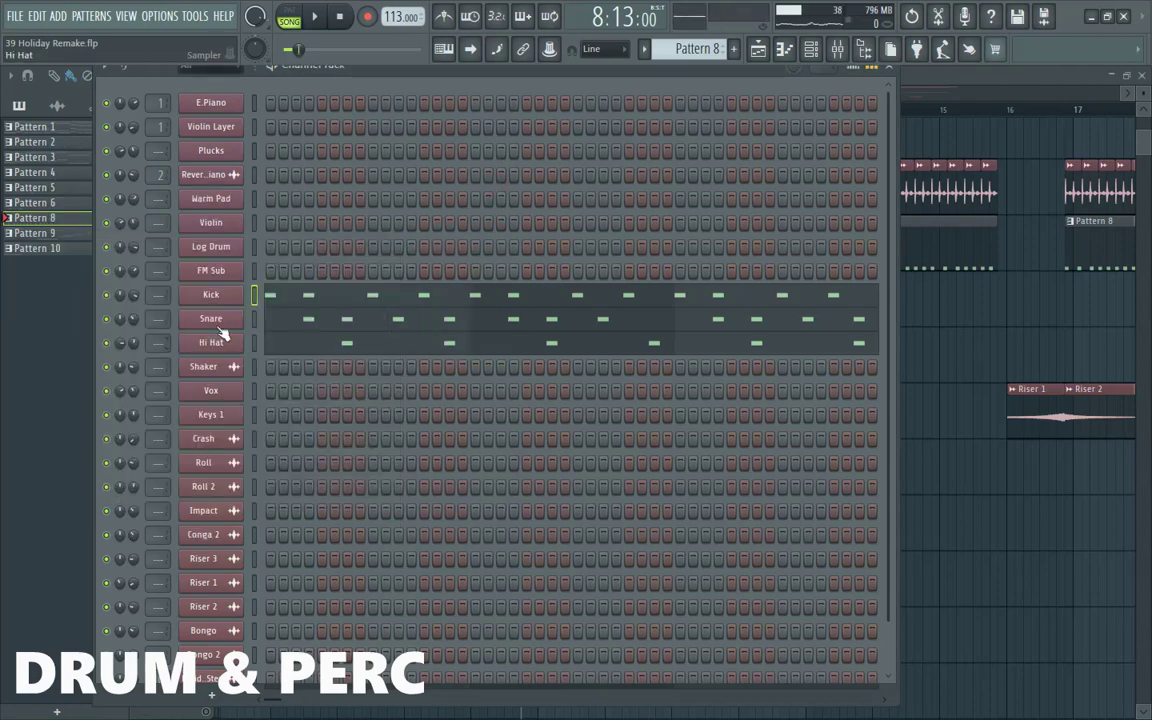
{"action": "left_click", "coordinate": [218, 322]}
{"action": "key", "text": "Escape"}
{"action": "left_click", "coordinate": [218, 345]}
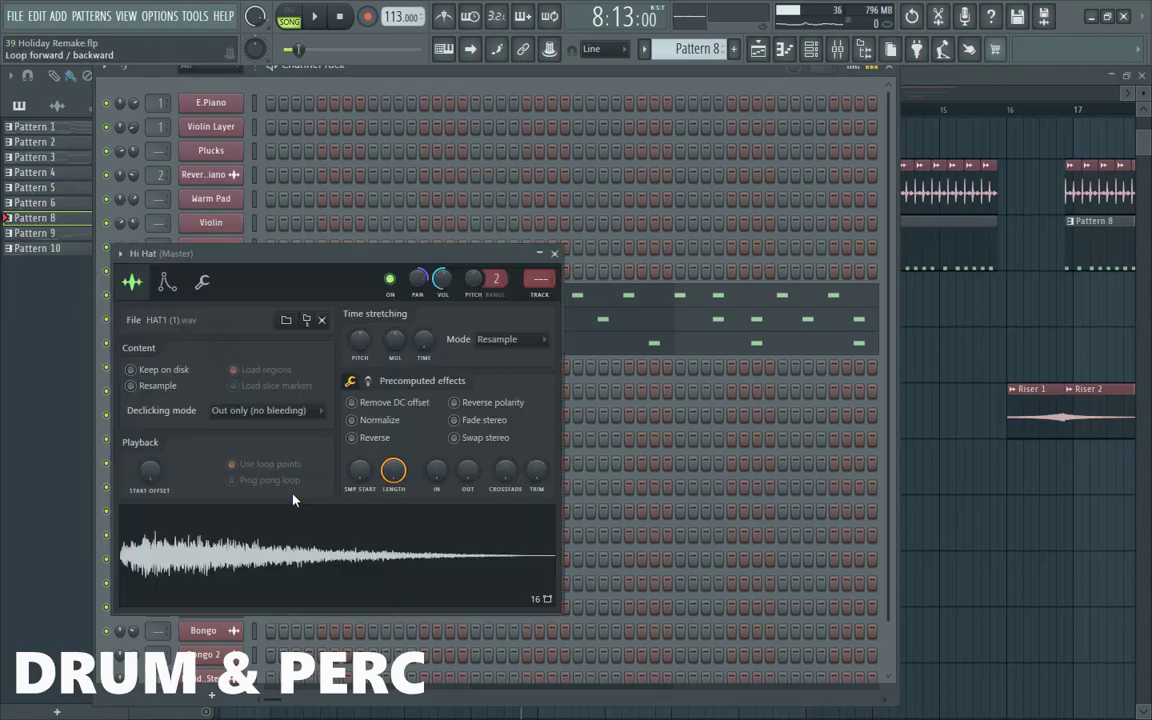
{"action": "left_click", "coordinate": [554, 254]}
- Play the drums from just before bar 9, show Pattern 8's Kick, Snare and Hi Hat notes in the piano roll, and stop
{"action": "key", "text": "space"}
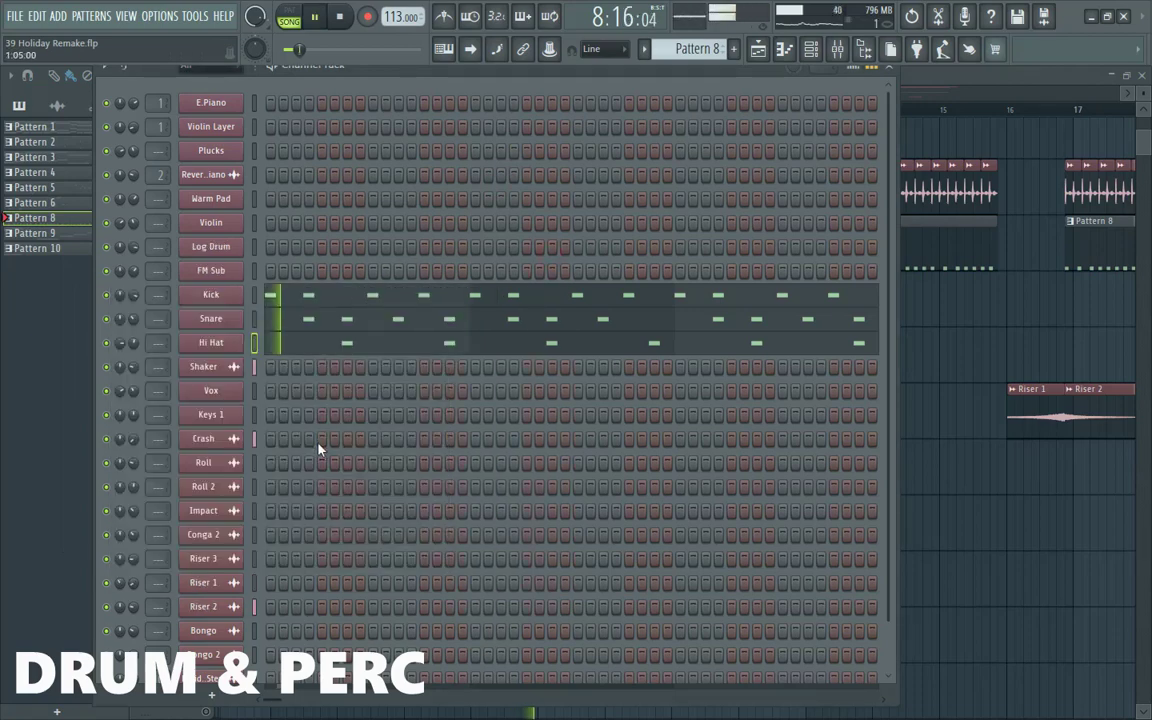
{"action": "key", "text": "F7"}
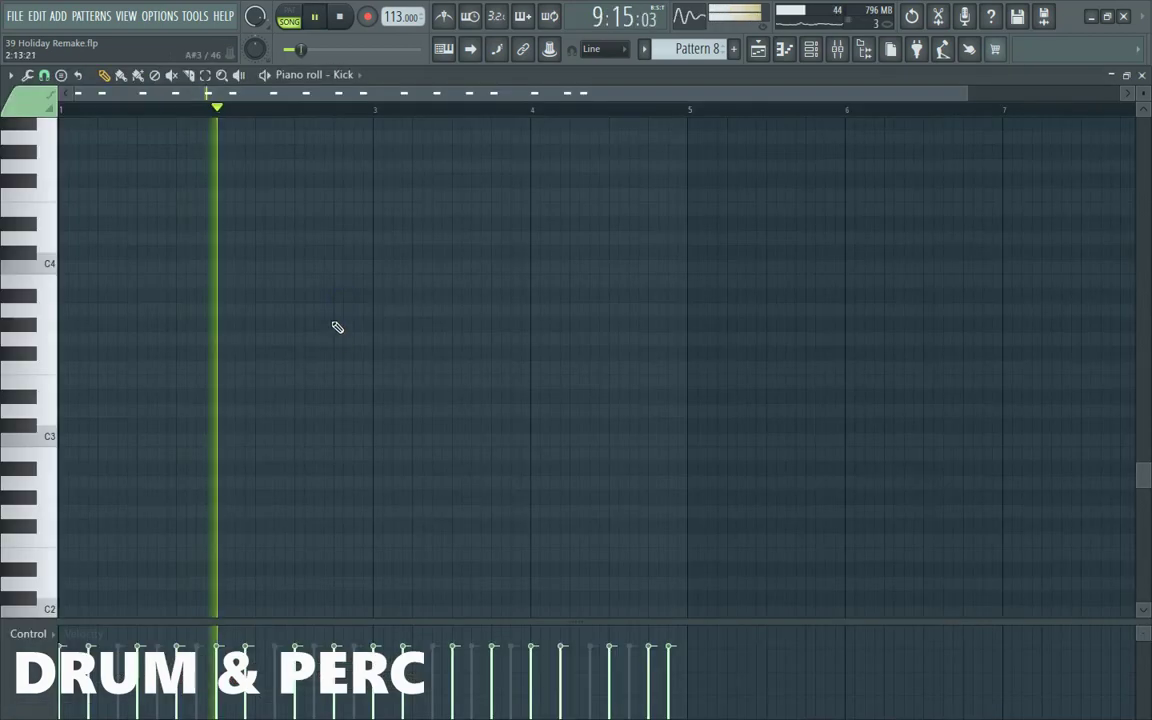
{"action": "scroll", "coordinate": [300, 348], "scroll_direction": "up", "scroll_amount": 5}
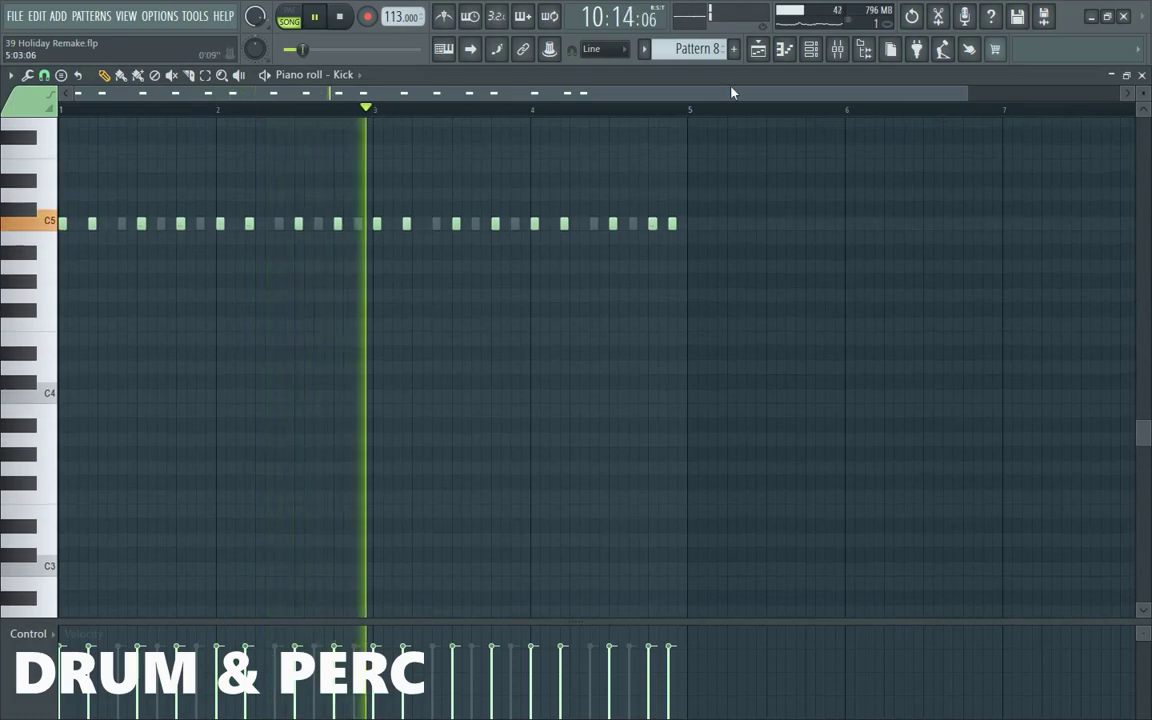
{"action": "left_click", "coordinate": [822, 53]}
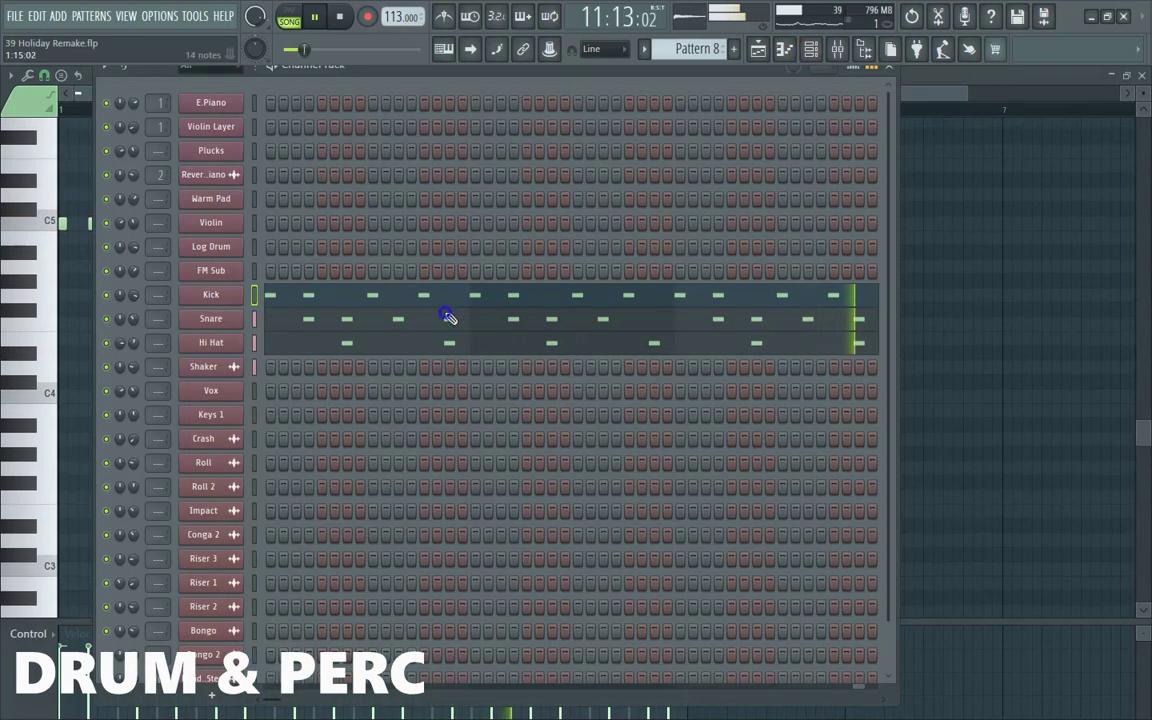
{"action": "left_click", "coordinate": [447, 316]}
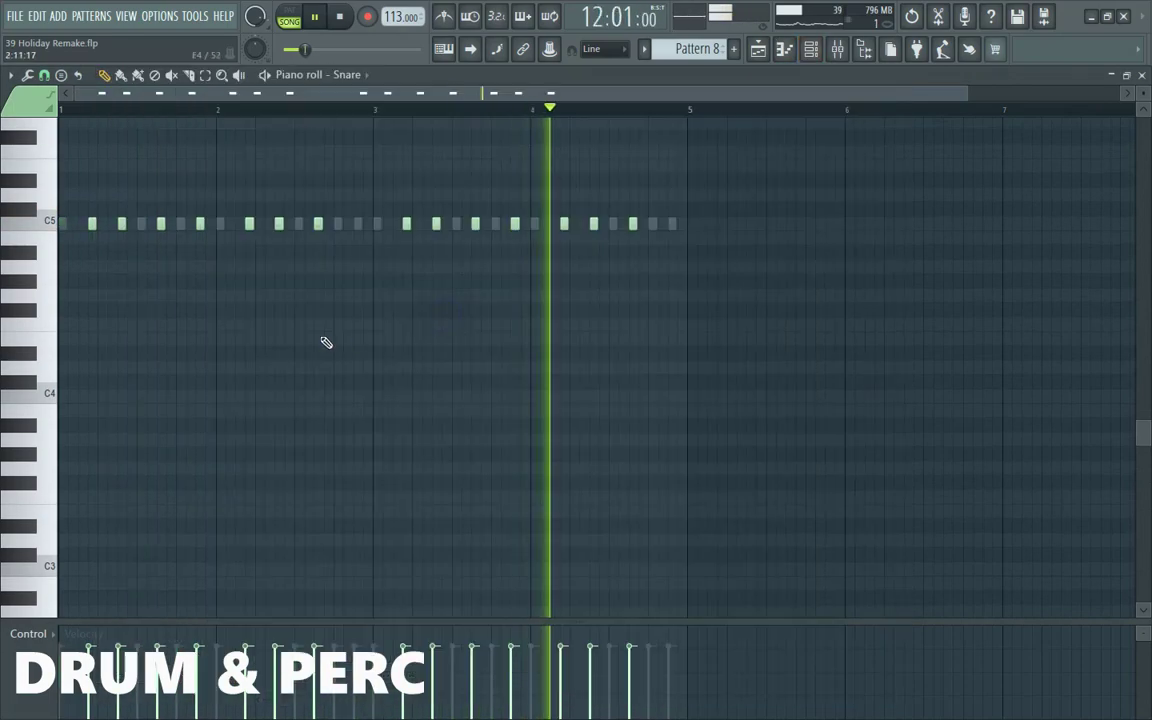
{"action": "left_click", "coordinate": [811, 50]}
{"action": "left_click", "coordinate": [400, 357]}
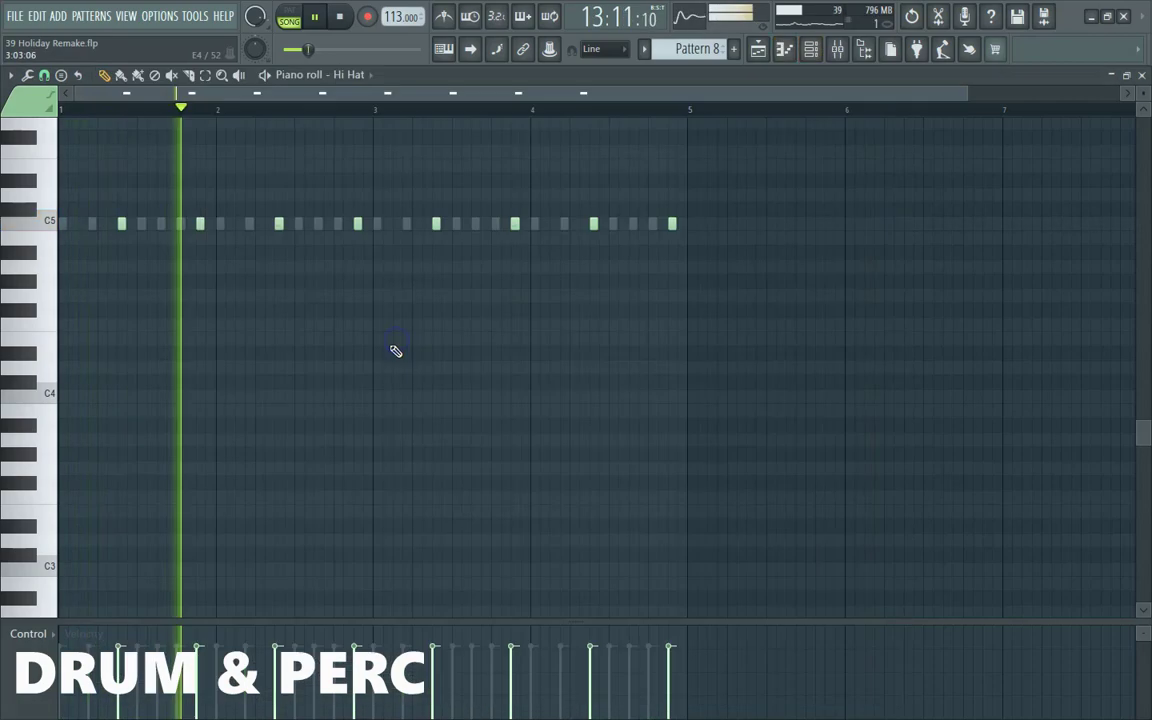
{"action": "key", "text": "space"}
- Solo Track 16 in the Playlist, play Riser 1 and Riser 2 from bar 8, and check Riser 1's sample settings
{"action": "left_click", "coordinate": [758, 50]}
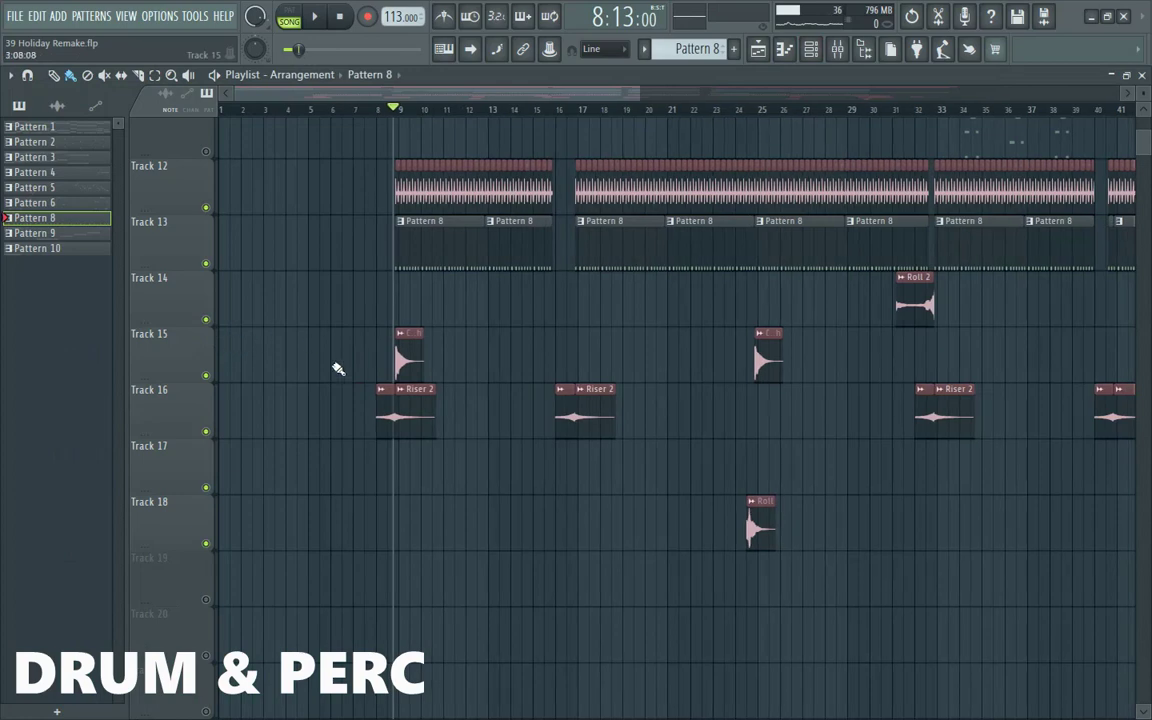
{"action": "scroll", "coordinate": [338, 369], "scroll_direction": "up", "scroll_amount": 5, "text": "ctrl"}
{"action": "scroll", "coordinate": [430, 441], "scroll_direction": "down", "scroll_amount": 2}
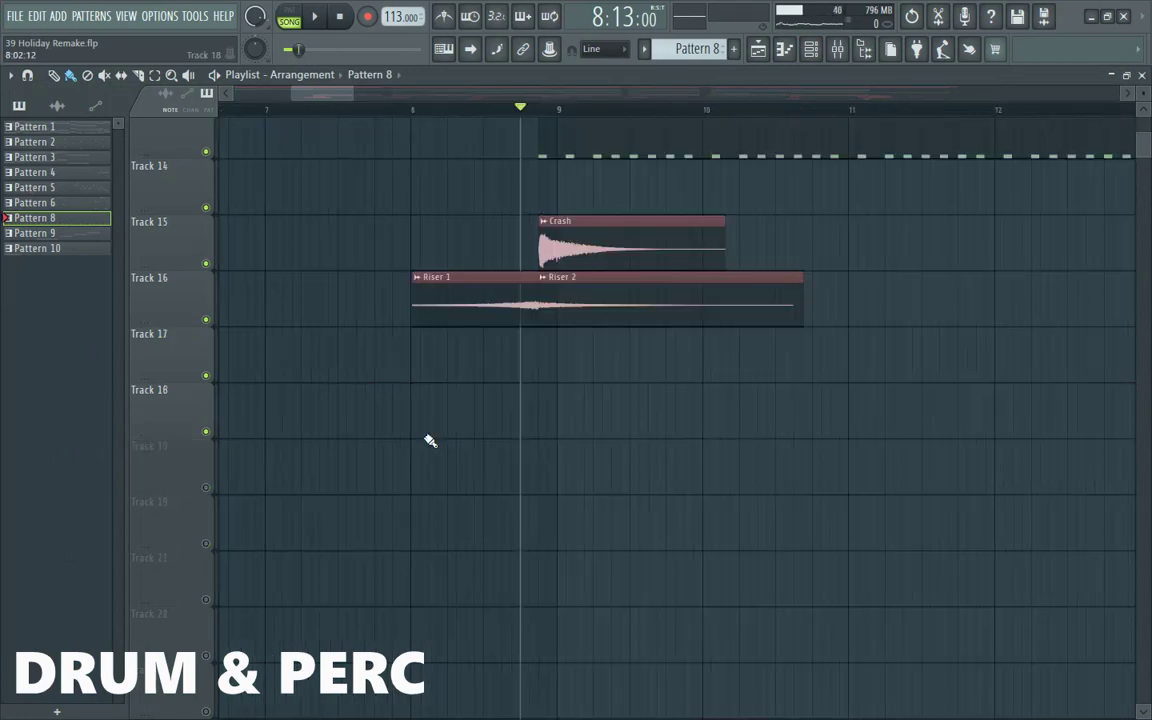
{"action": "right_click", "coordinate": [205, 320]}
{"action": "scroll", "coordinate": [408, 118], "scroll_direction": "up", "scroll_amount": 2, "text": "ctrl"}
{"action": "key", "text": "space"}
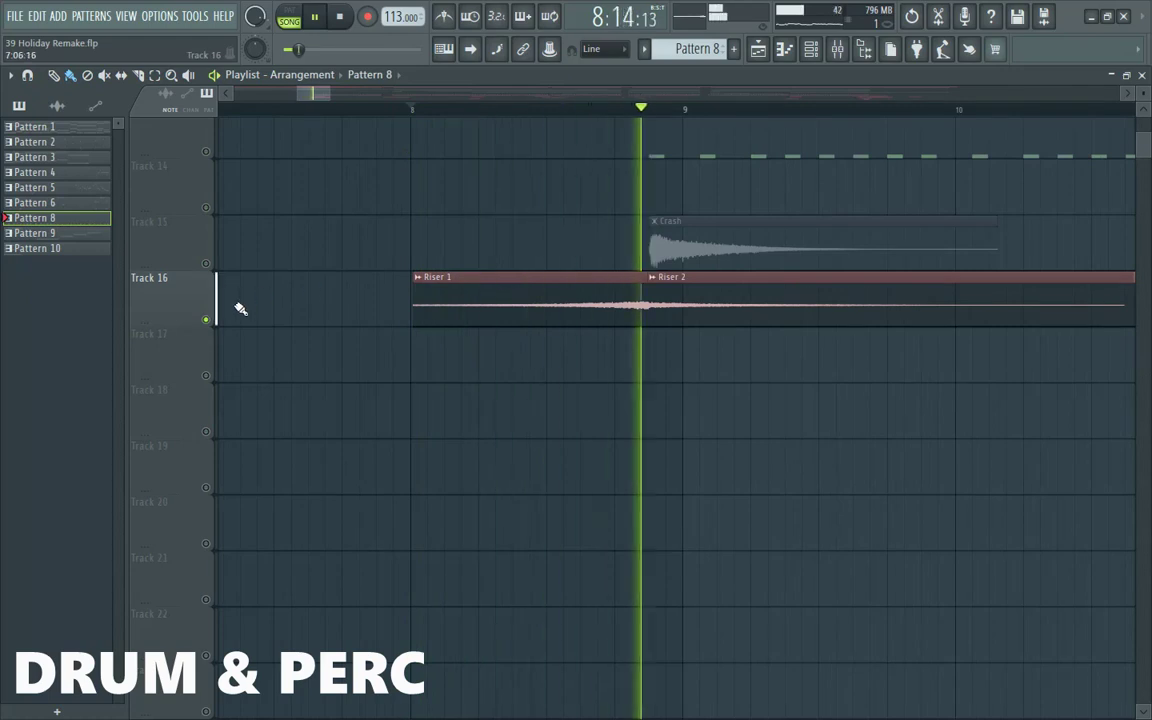
{"action": "key", "text": "space"}
{"action": "double_click", "coordinate": [560, 315]}
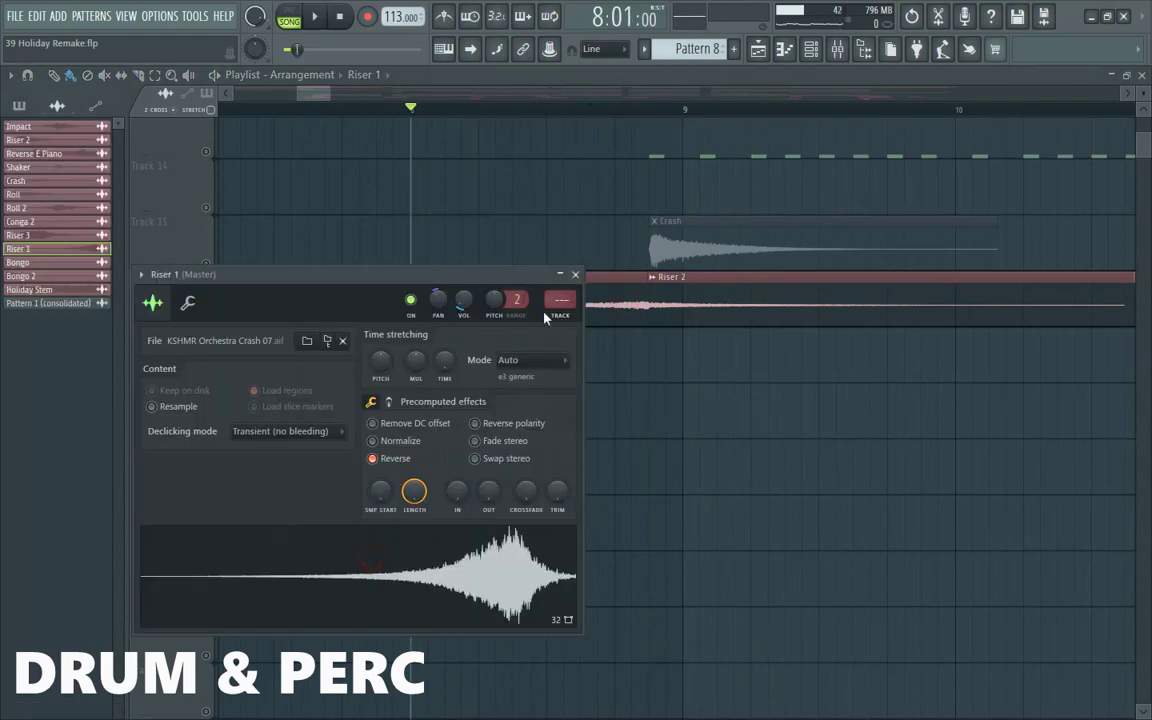
{"action": "left_click", "coordinate": [575, 275]}
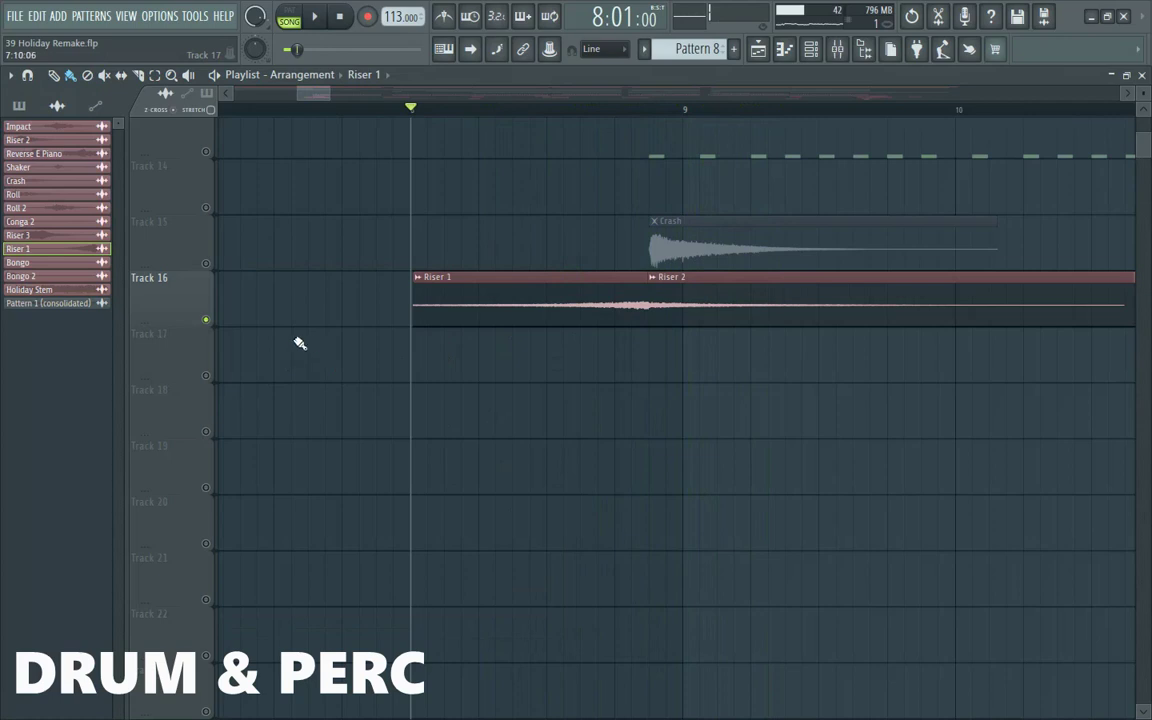
- Unmute Track 15, play the Crash with the risers from just before bar 9, and open the Crash's sample settings
{"action": "left_click", "coordinate": [206, 264]}
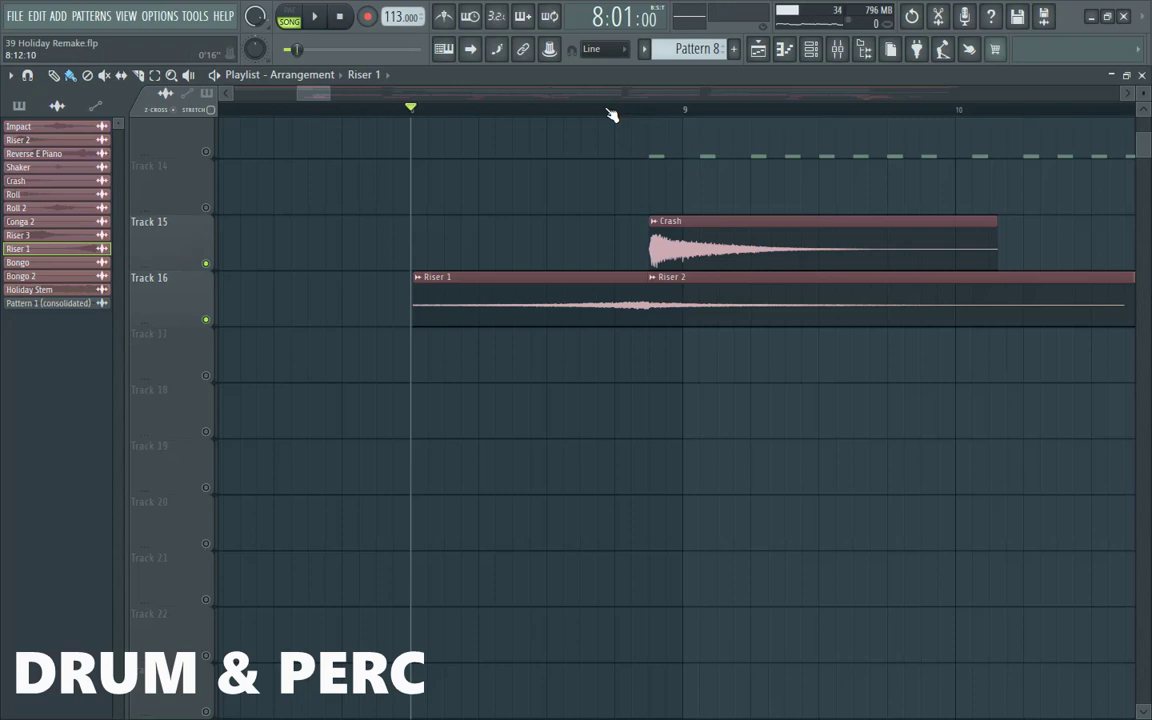
{"action": "key", "text": "space"}
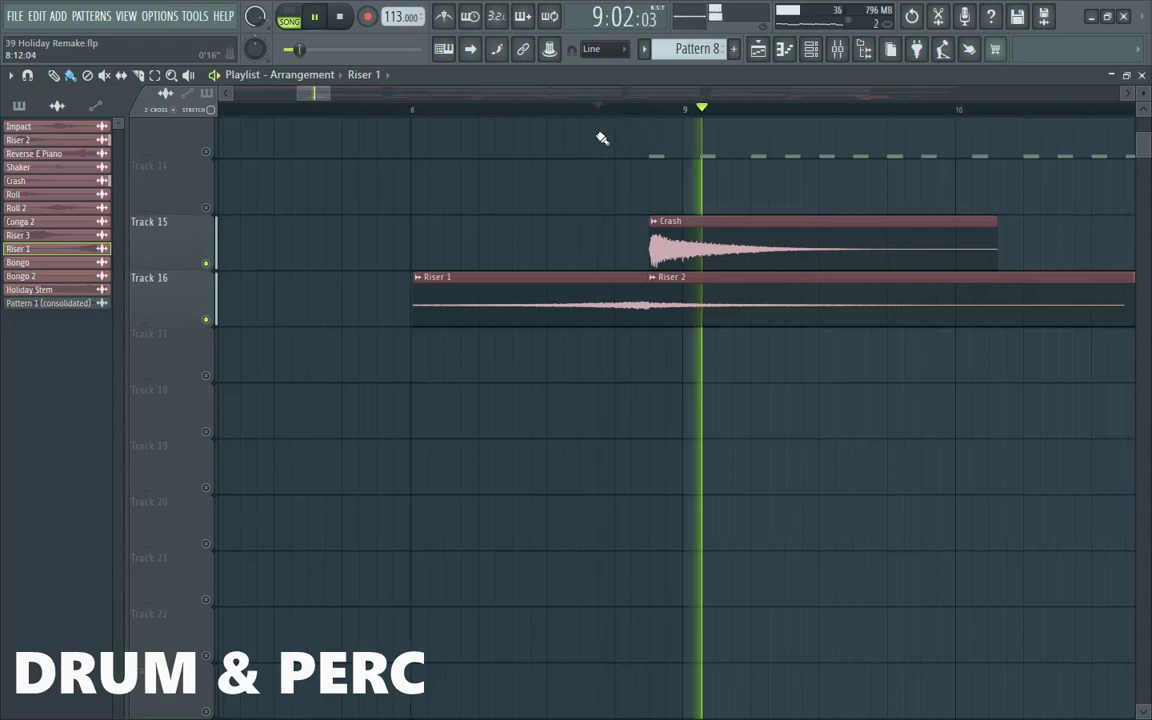
{"action": "key", "text": "space"}
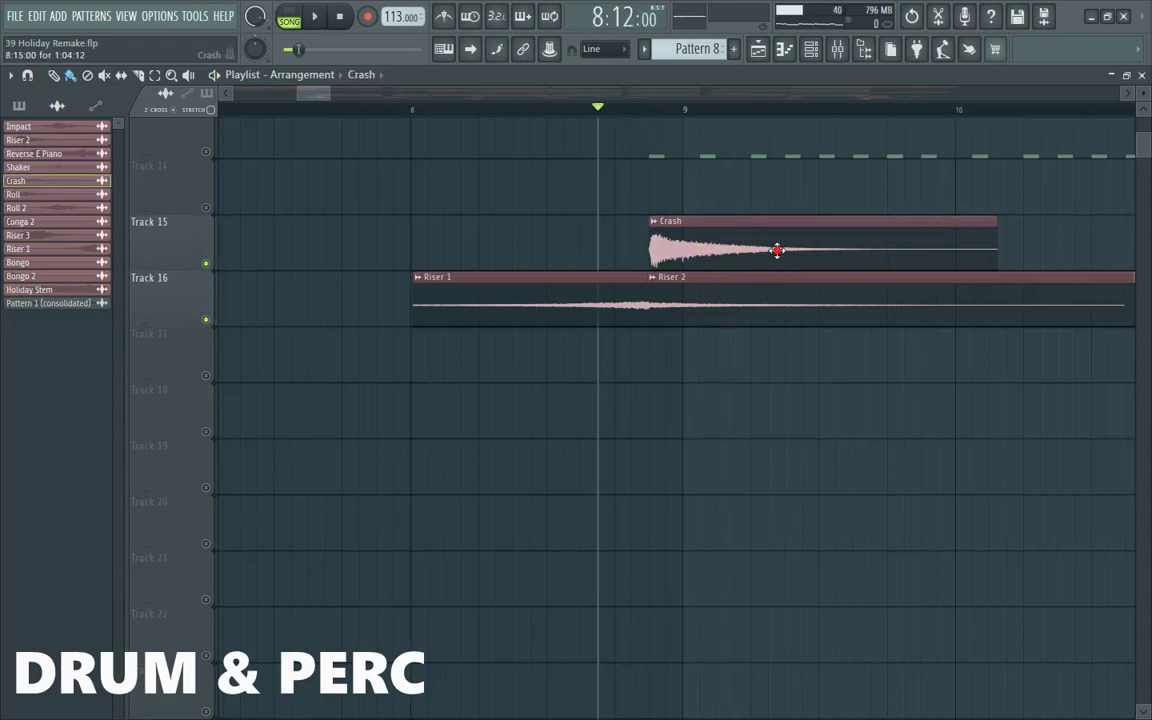
{"action": "double_click", "coordinate": [700, 258]}
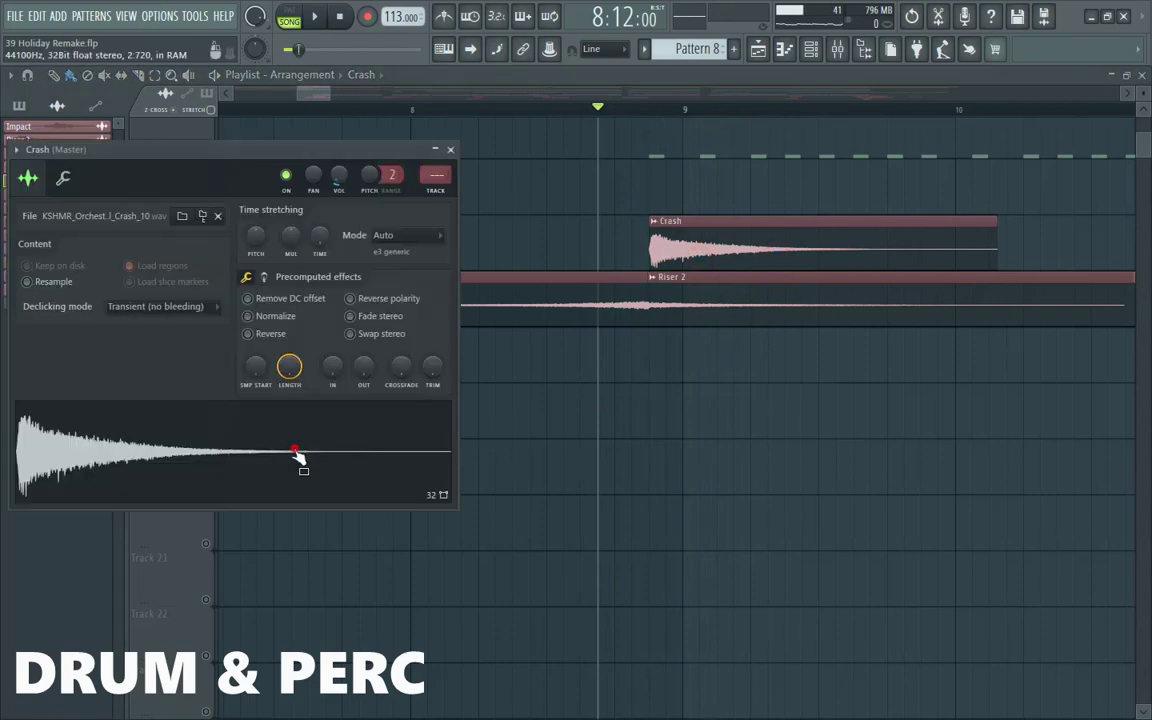
- Close the Crash's sample settings, play the risers and Crash from bar 8, and find the Roll and Crash clips around bar 25
{"action": "left_click", "coordinate": [451, 150]}
{"action": "key", "text": "space"}
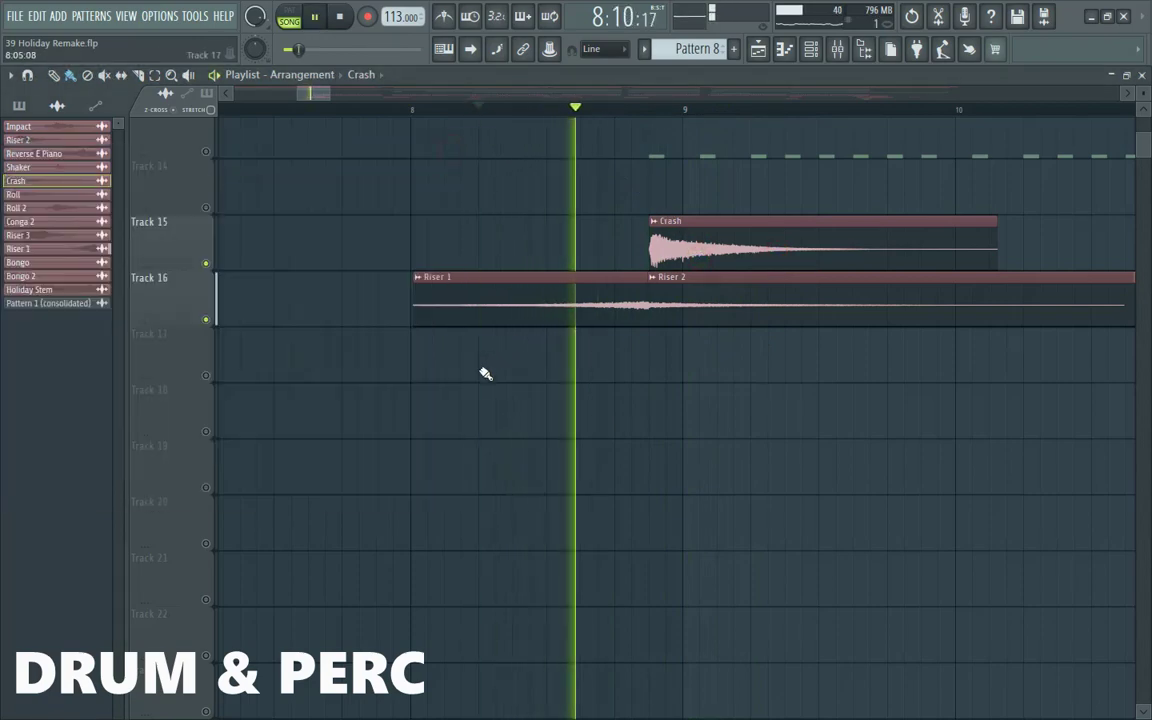
{"action": "scroll", "coordinate": [488, 368], "scroll_direction": "down", "scroll_amount": 3}
{"action": "scroll", "coordinate": [482, 402], "scroll_direction": "down", "scroll_amount": 2}
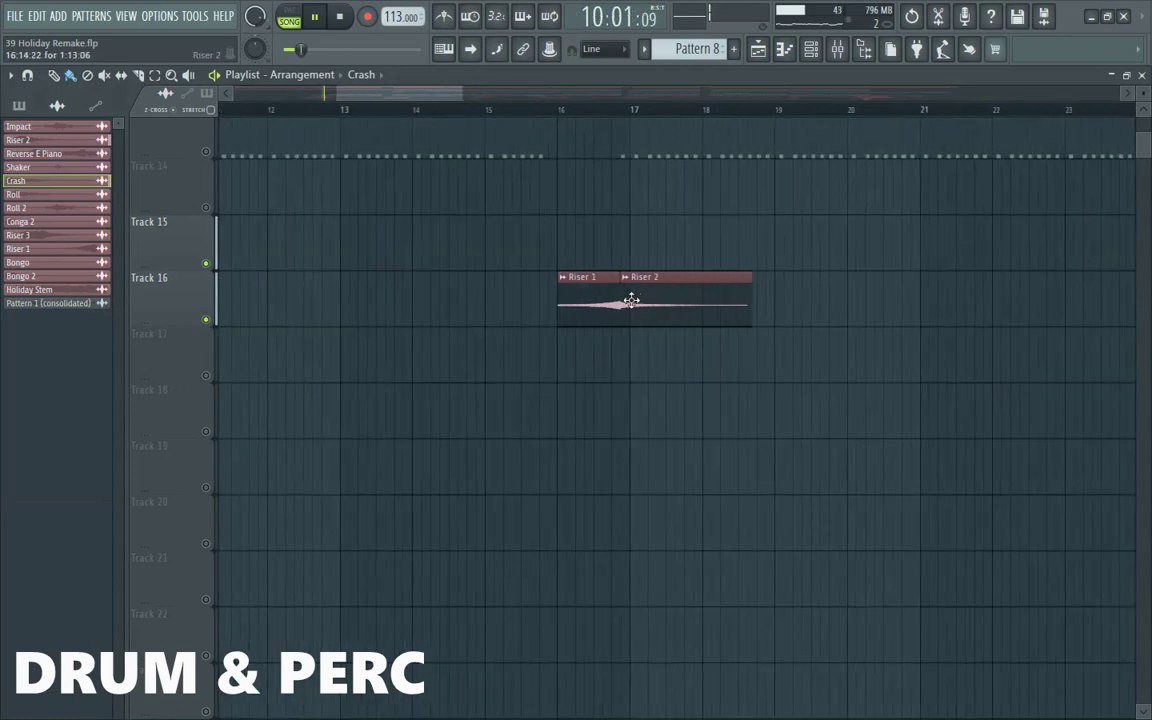
{"action": "scroll", "coordinate": [631, 300], "scroll_direction": "up", "scroll_amount": 2}
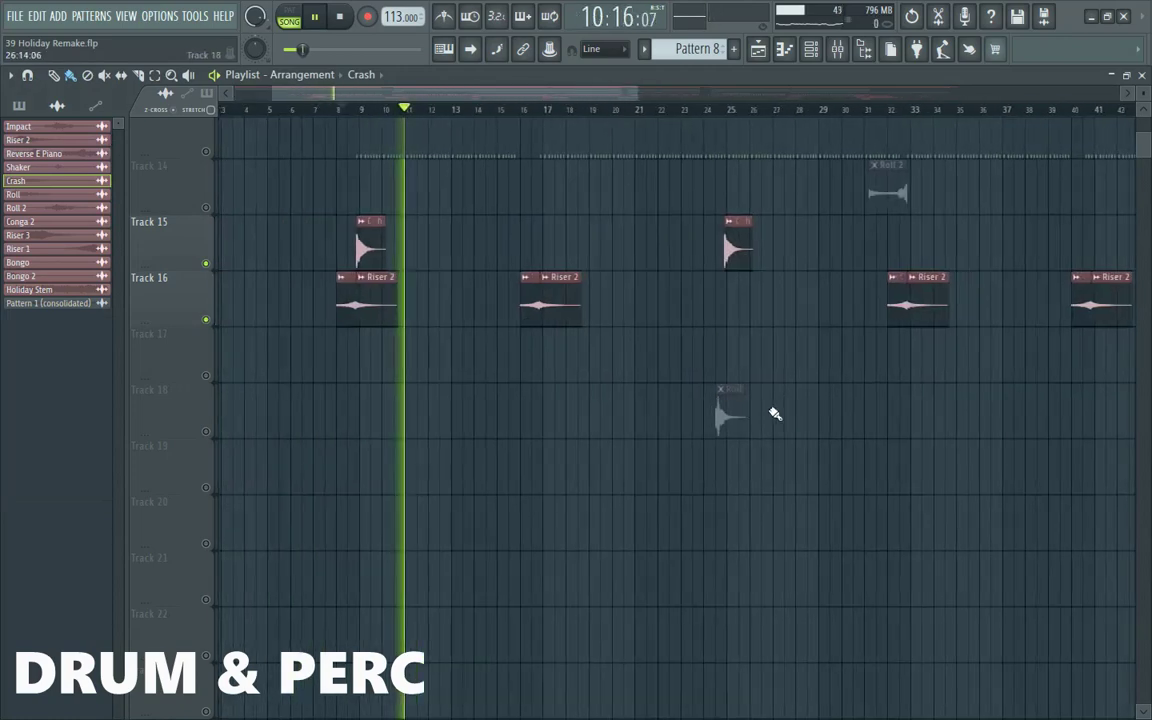
{"action": "scroll", "coordinate": [775, 413], "scroll_direction": "up", "scroll_amount": 4}
{"action": "scroll", "coordinate": [576, 483], "scroll_direction": "up", "scroll_amount": 2}
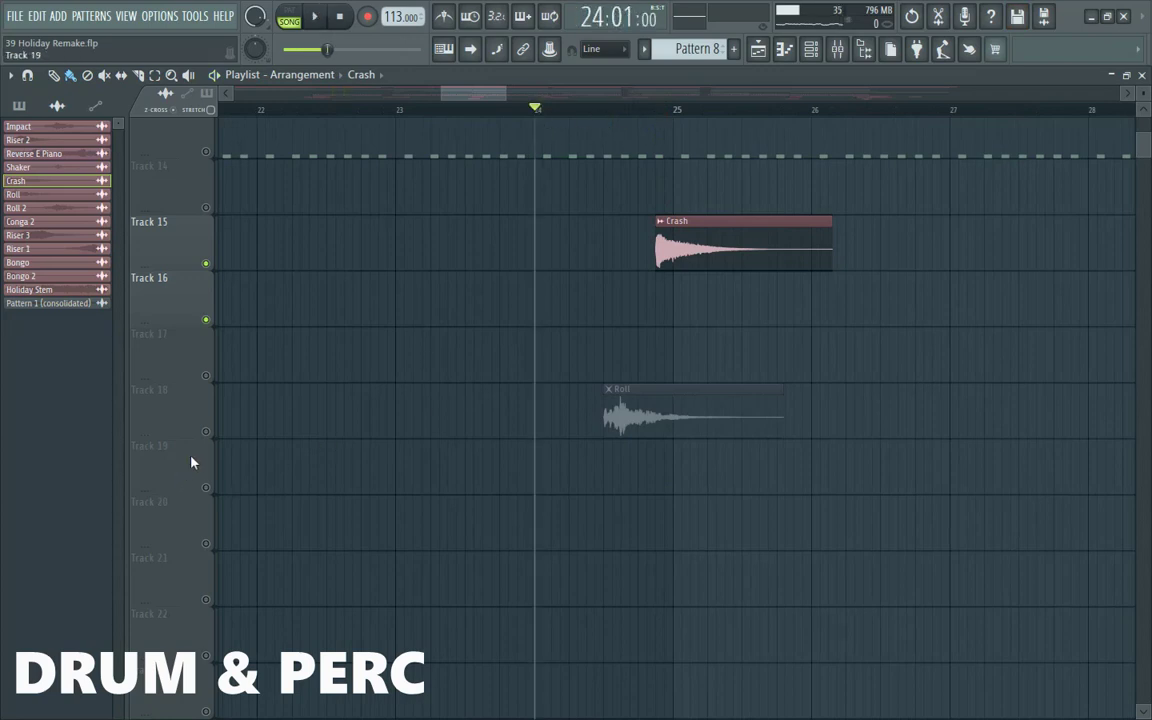
- Unmute Track 18, check the Roll's sample settings, and play the Roll and Crash from bar 24
{"action": "left_click_drag", "start_coordinate": [195, 434], "coordinate": [197, 436]}
{"action": "scroll", "coordinate": [681, 416], "scroll_direction": "up", "scroll_amount": 4}
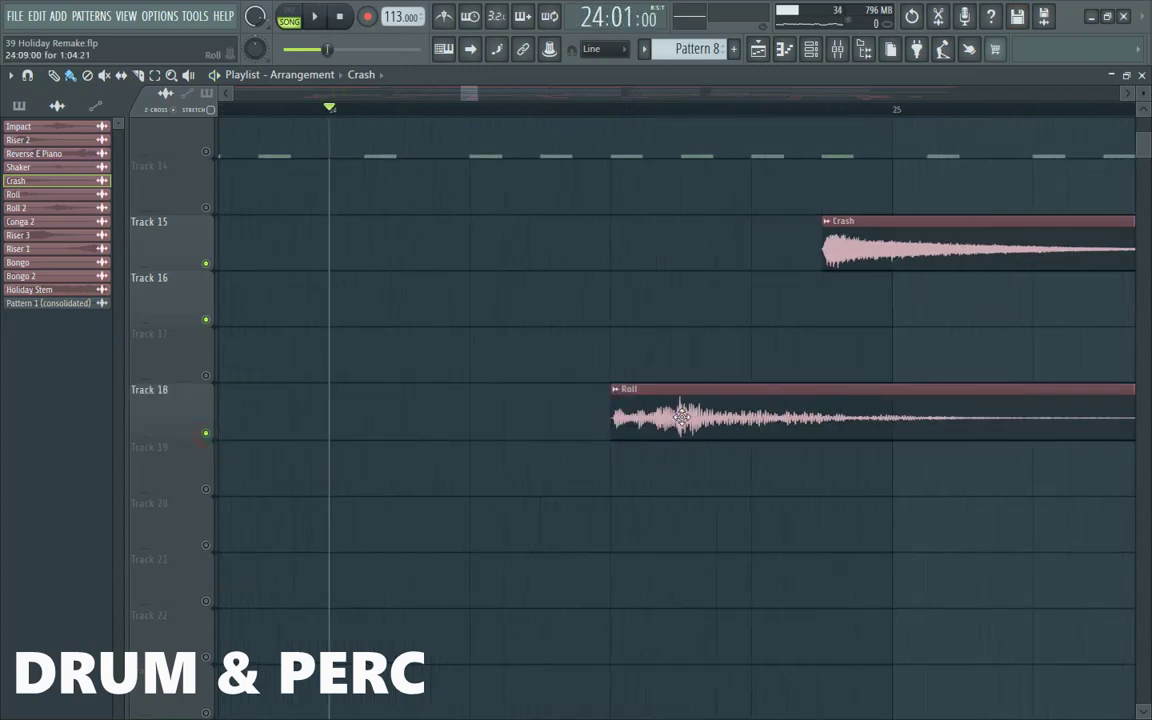
{"action": "double_click", "coordinate": [670, 421]}
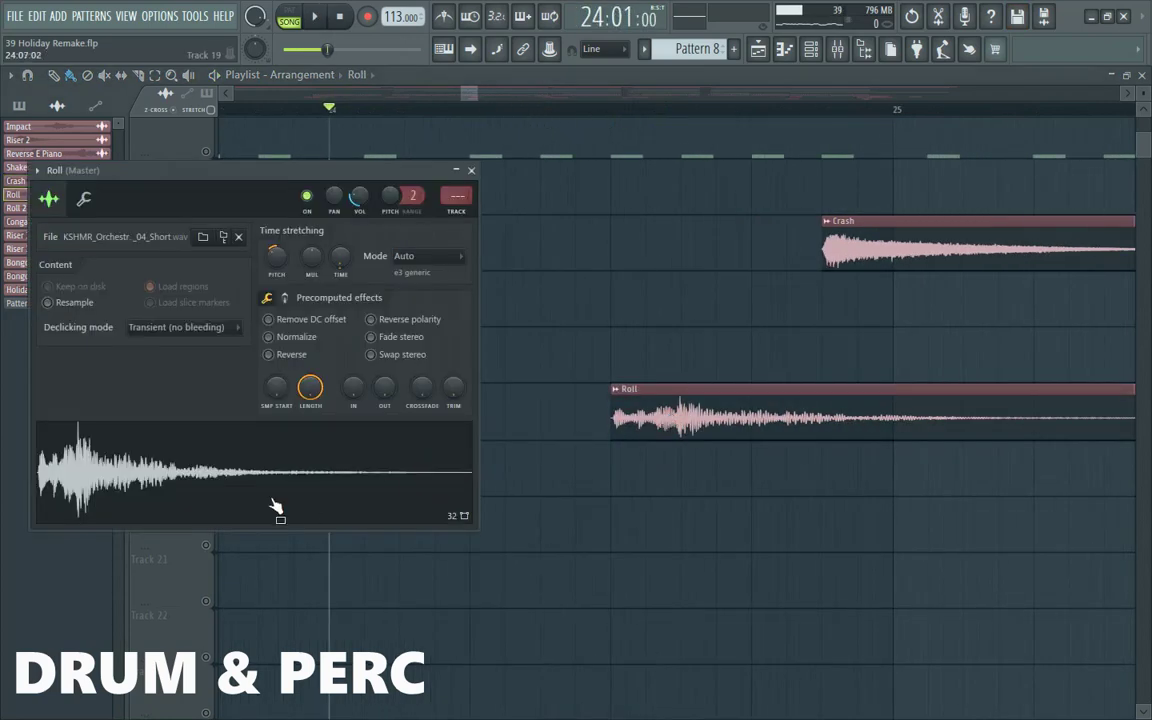
{"action": "left_click", "coordinate": [471, 171]}
{"action": "key", "text": "space"}
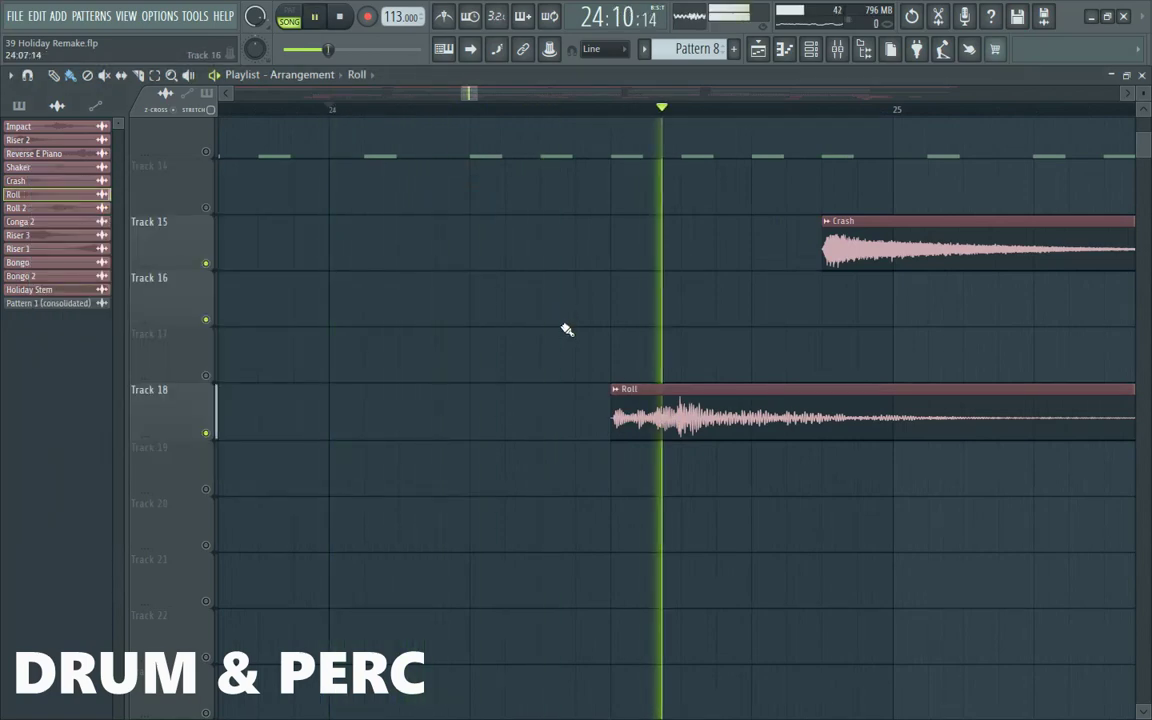
{"action": "scroll", "coordinate": [483, 393], "scroll_direction": "down", "scroll_amount": 6}
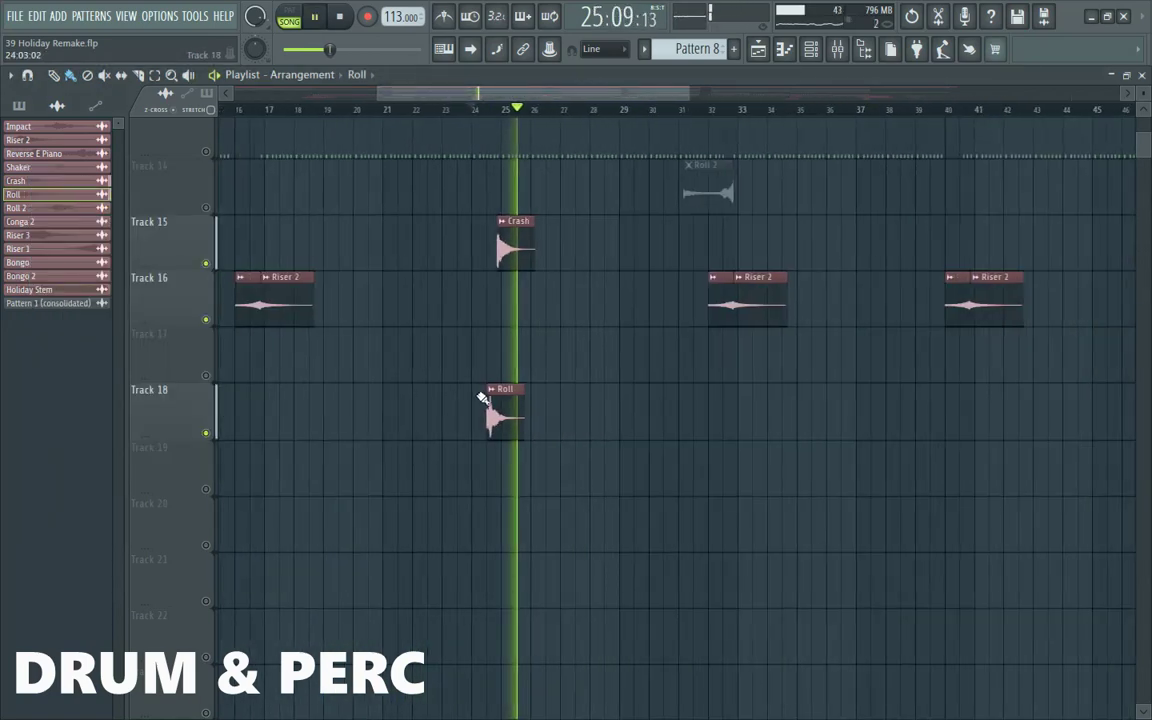
{"action": "key", "text": "space"}
- Unmute Track 14 and play Roll 2 with Riser 1 and Riser 2 from bar 31
{"action": "left_click", "coordinate": [206, 207]}
{"action": "scroll", "coordinate": [707, 172], "scroll_direction": "up", "scroll_amount": 4}
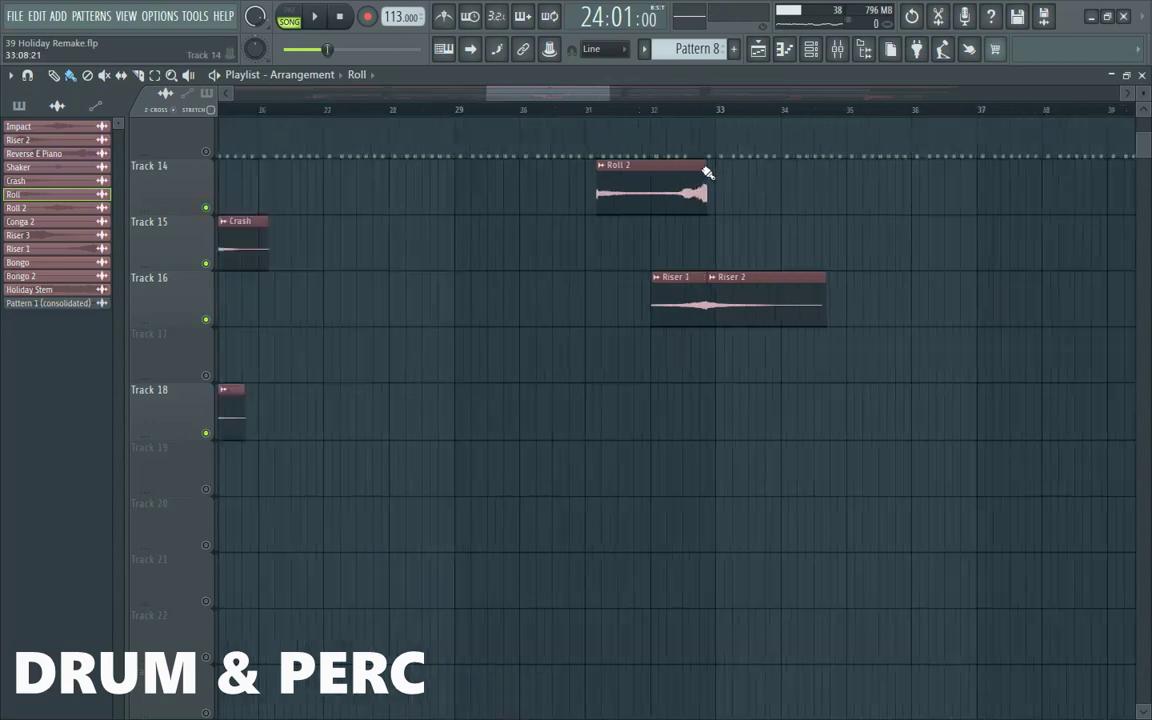
{"action": "scroll", "coordinate": [707, 172], "scroll_direction": "up", "scroll_amount": 2}
{"action": "left_click", "coordinate": [497, 108]}
{"action": "key", "text": "space"}
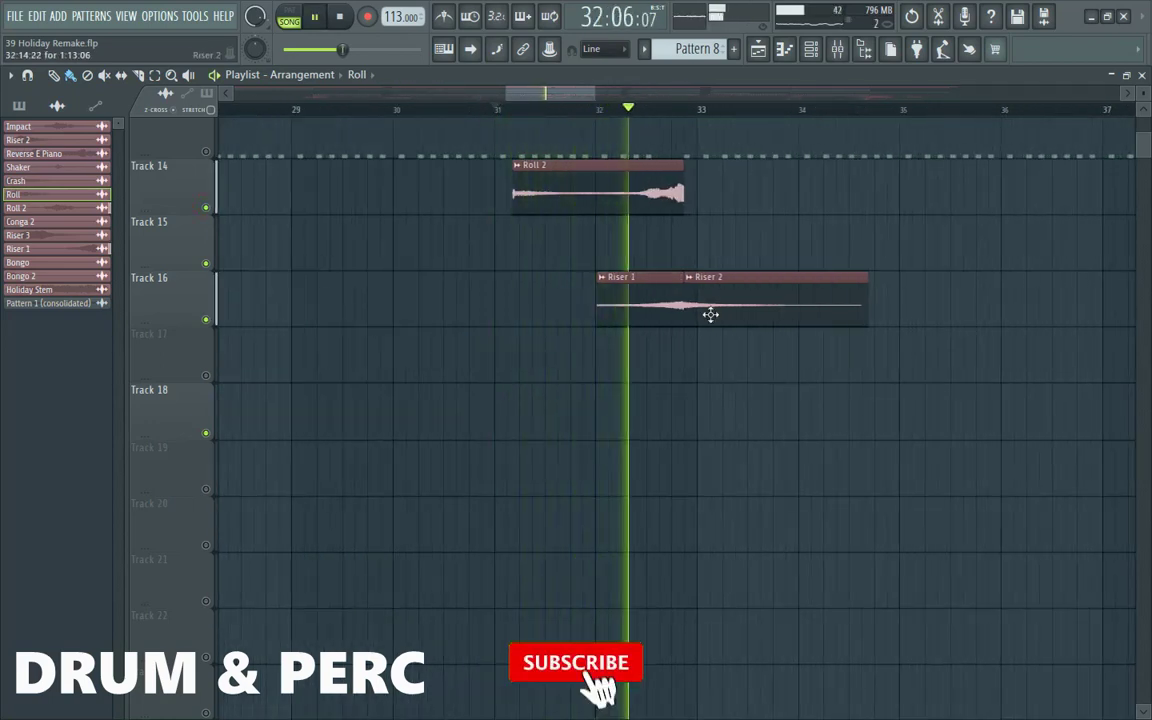
{"action": "scroll", "coordinate": [537, 313], "scroll_direction": "down", "scroll_amount": 5}
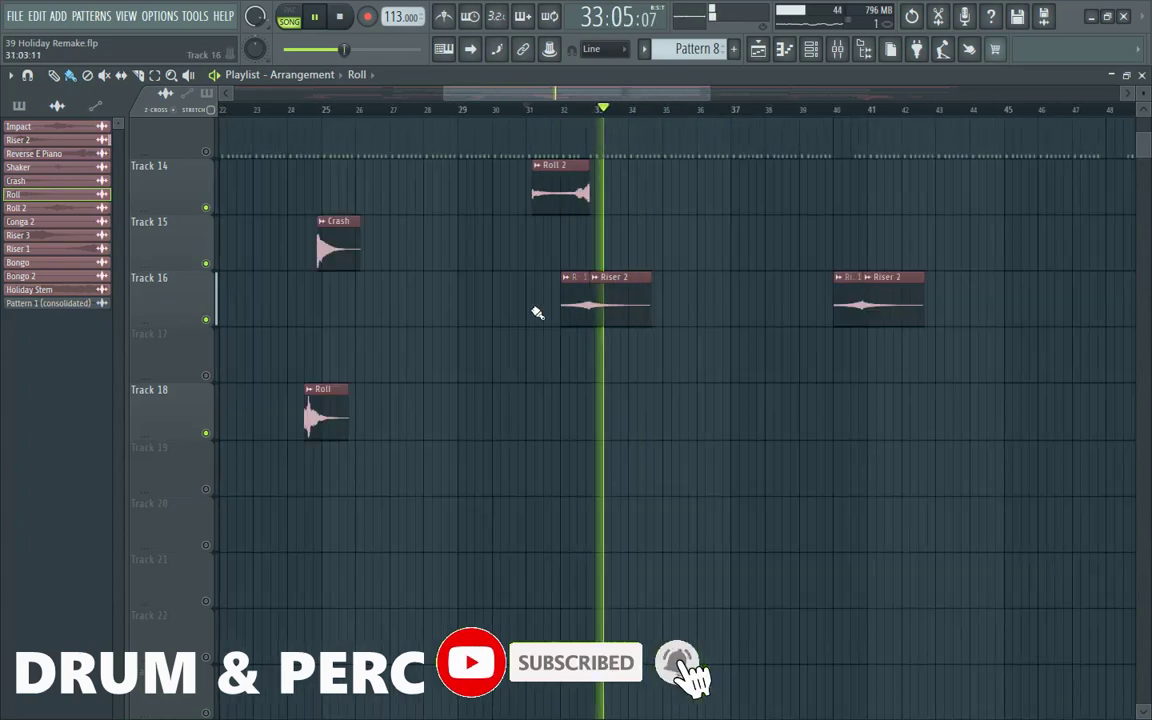
- Survey the clips between bars 56 and 69, stop playback, and check Riser 3's sample settings on Track 16
{"action": "scroll", "coordinate": [663, 342], "scroll_direction": "down", "scroll_amount": 6}
{"action": "scroll", "coordinate": [823, 419], "scroll_direction": "up", "scroll_amount": 2}
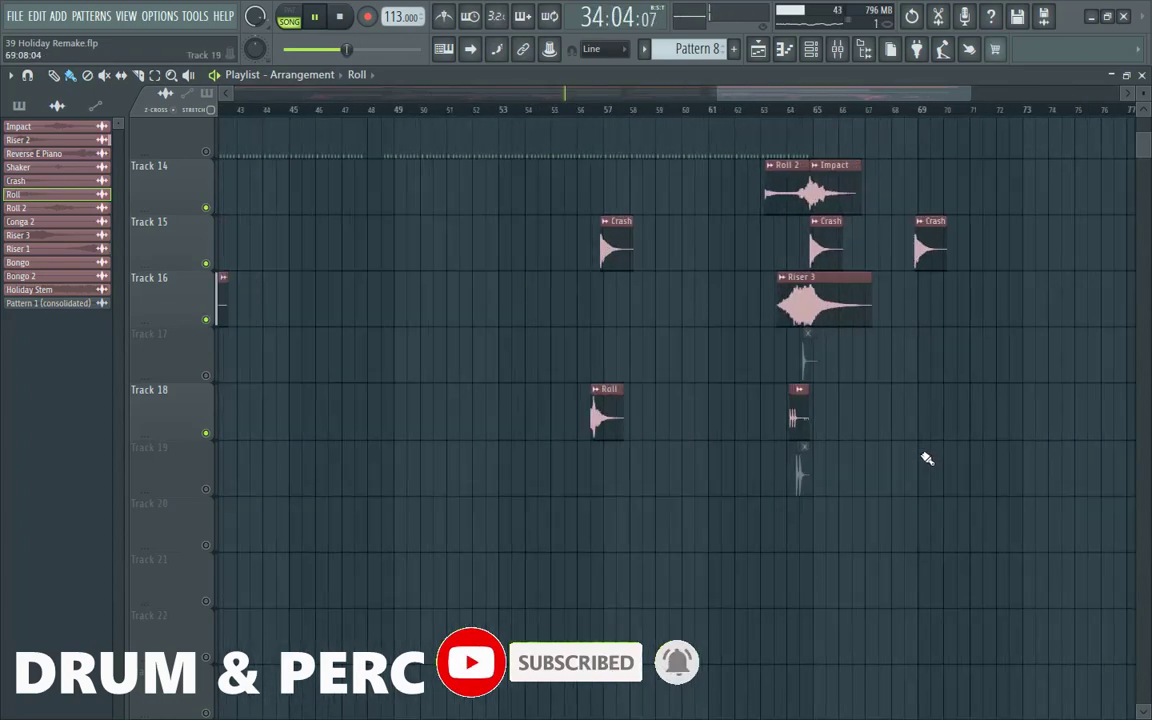
{"action": "scroll", "coordinate": [866, 470], "scroll_direction": "up", "scroll_amount": 5}
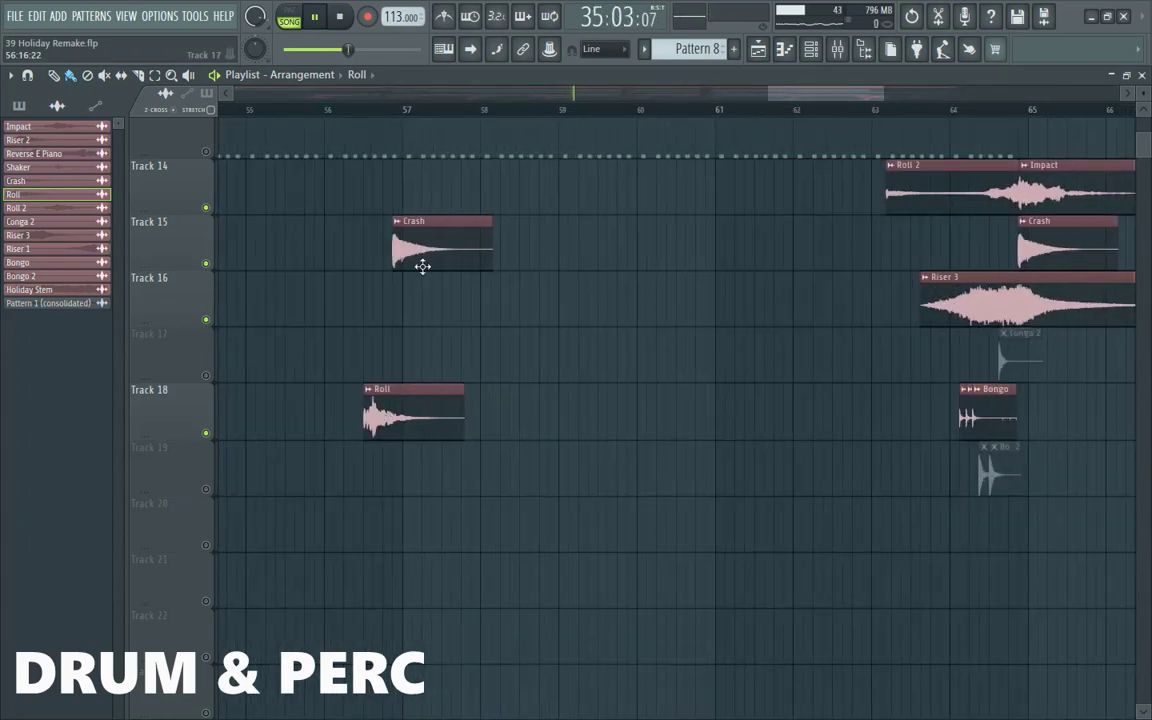
{"action": "scroll", "coordinate": [413, 348], "scroll_direction": "down", "scroll_amount": 3}
{"action": "scroll", "coordinate": [679, 427], "scroll_direction": "up", "scroll_amount": 4}
{"action": "scroll", "coordinate": [528, 210], "scroll_direction": "down", "scroll_amount": 2}
{"action": "key", "text": "space"}
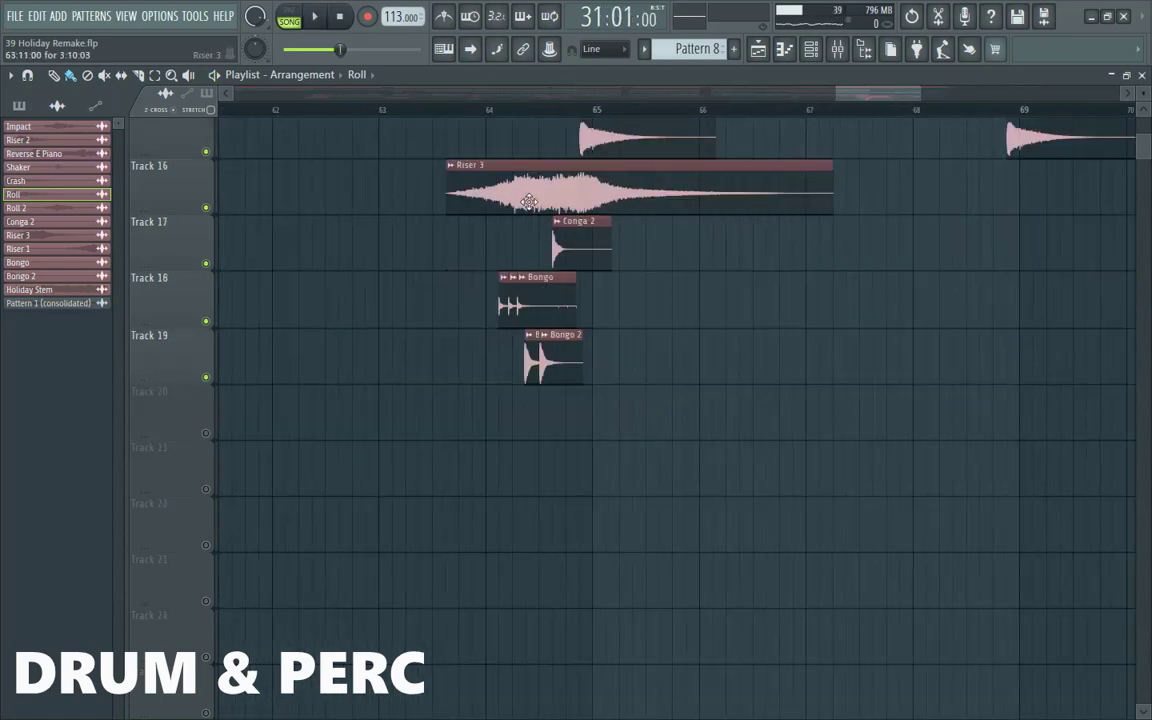
{"action": "double_click", "coordinate": [514, 220]}
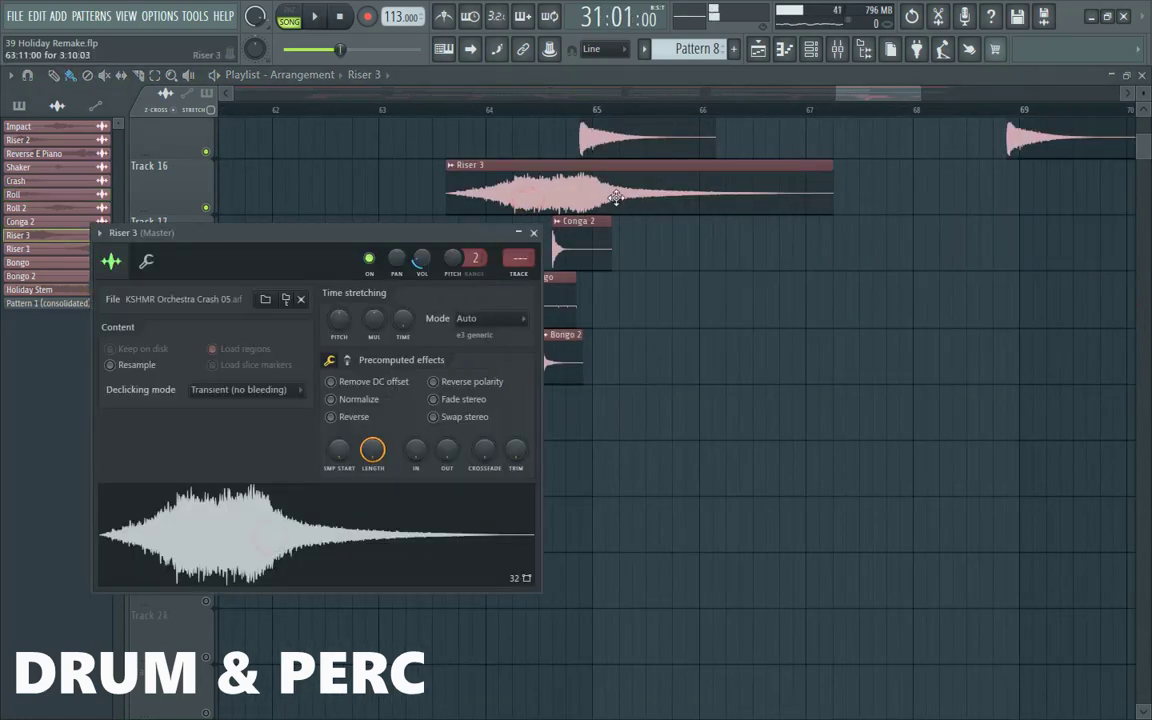
{"action": "left_click", "coordinate": [534, 234]}
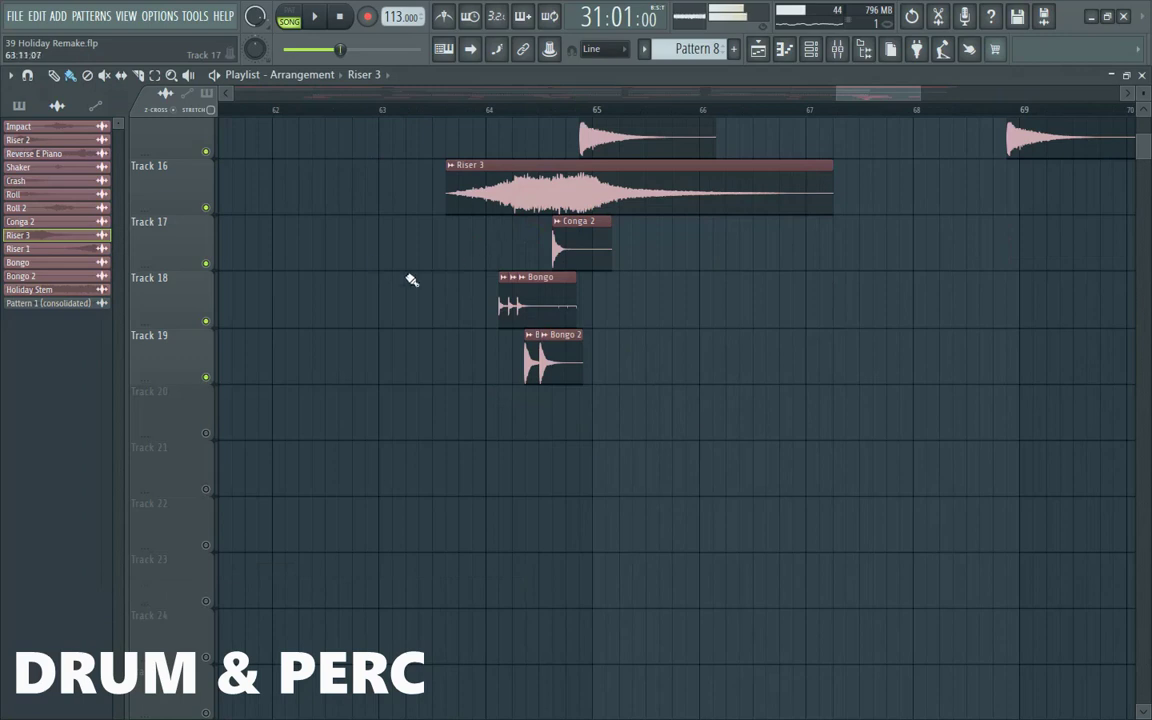
- Examine the sample settings of the Bongo, Bongo 2 and Conga 2 clips in bar 64
{"action": "scroll", "coordinate": [560, 428], "scroll_direction": "up", "scroll_amount": 5}
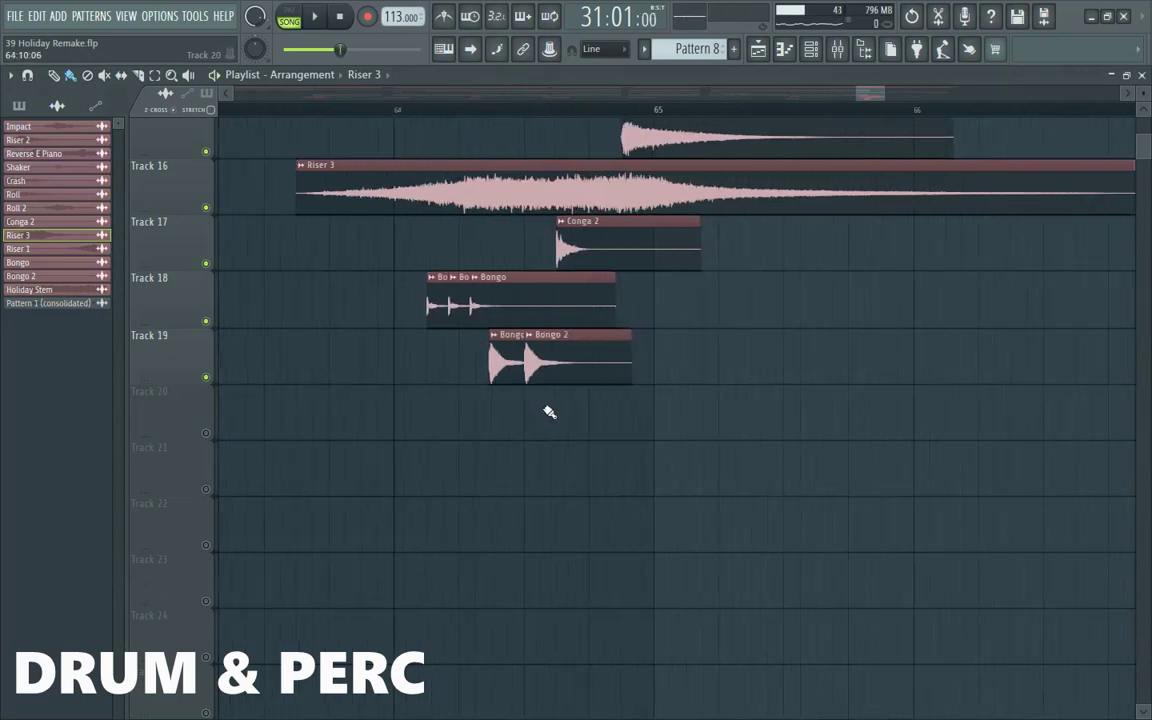
{"action": "double_click", "coordinate": [495, 327]}
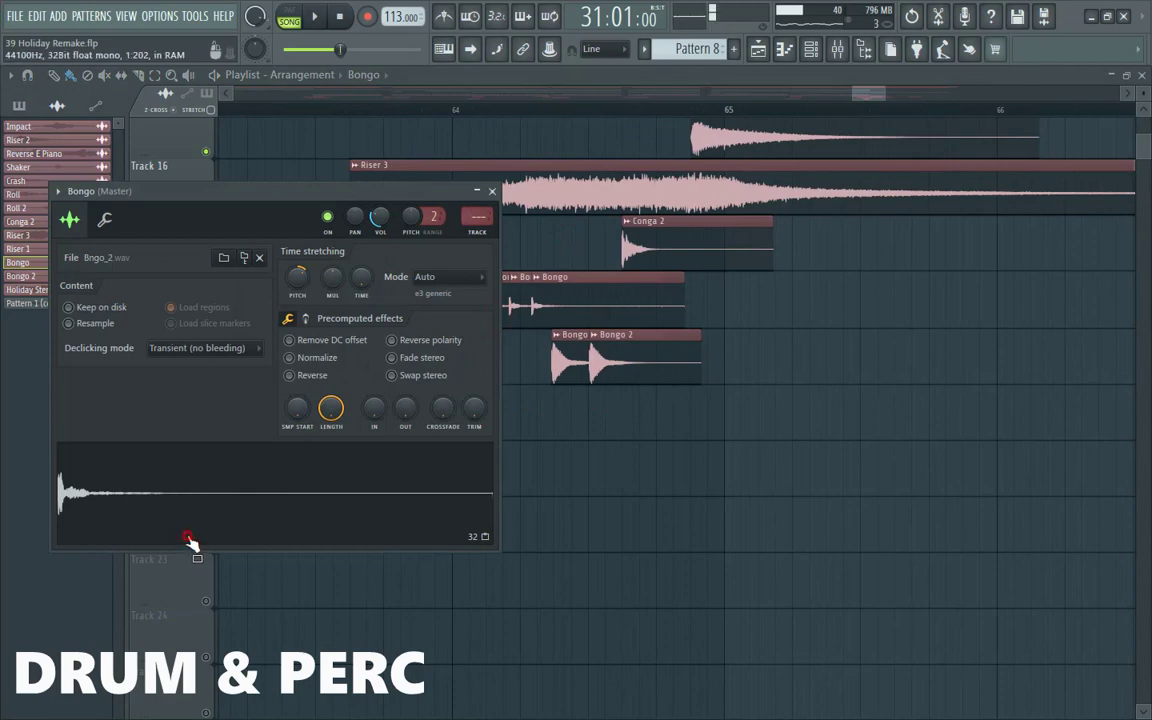
{"action": "double_click", "coordinate": [565, 364]}
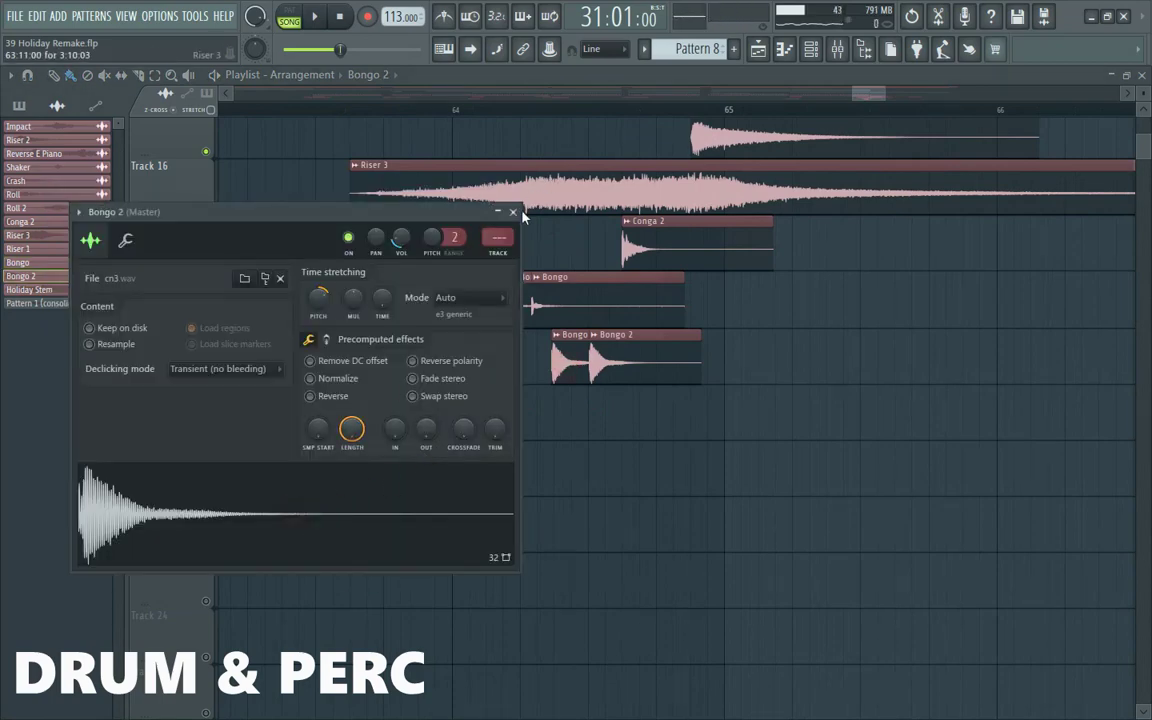
{"action": "double_click", "coordinate": [684, 250]}
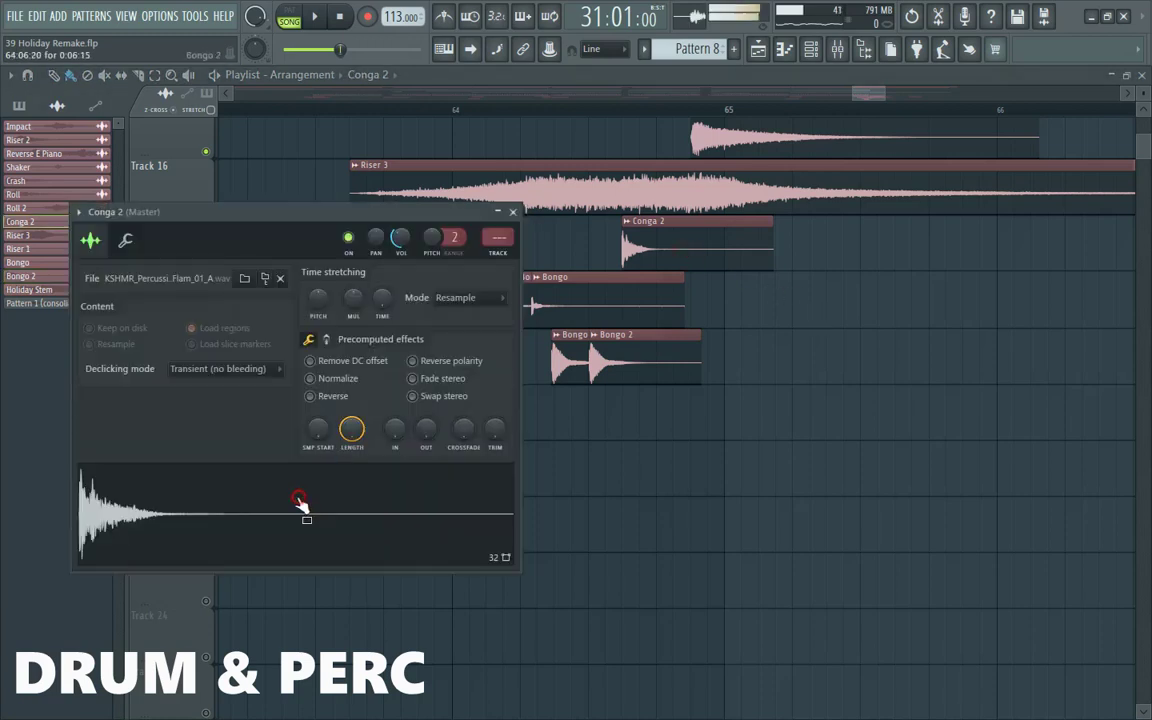
{"action": "left_click", "coordinate": [513, 213]}
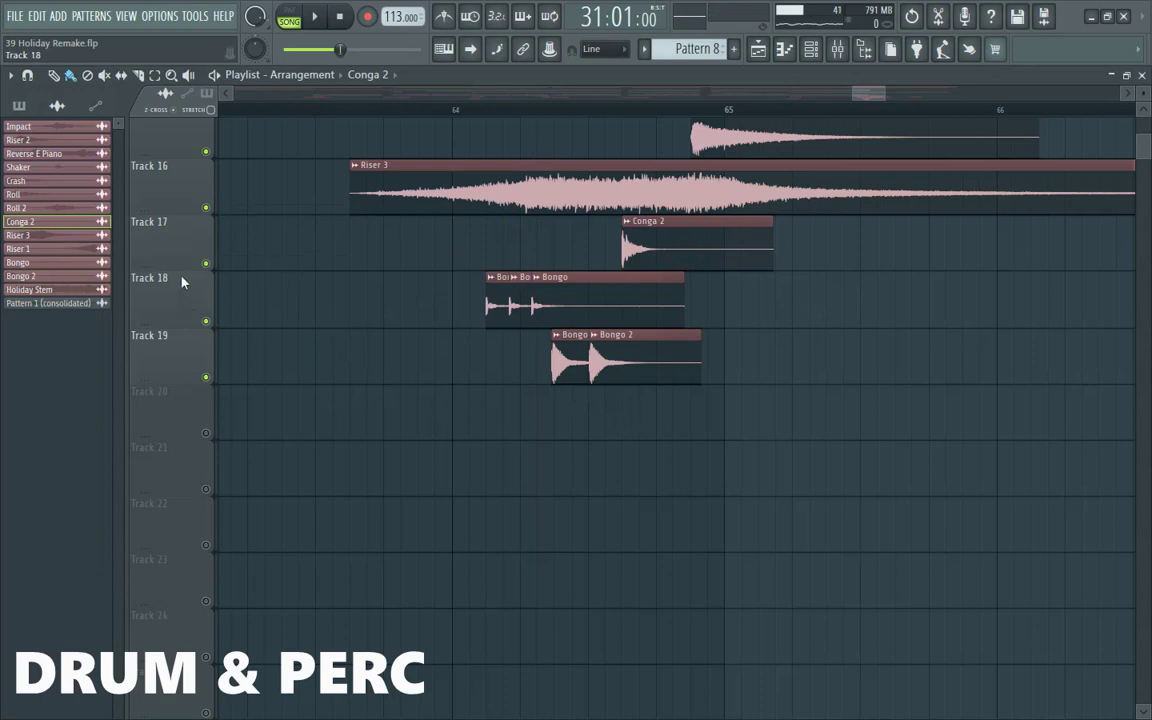
- Solo Track 17, unmute Tracks 18 and 19, and play the conga and bongo fill from bar 64
{"action": "right_click", "coordinate": [205, 266]}
{"action": "left_click", "coordinate": [205, 321]}
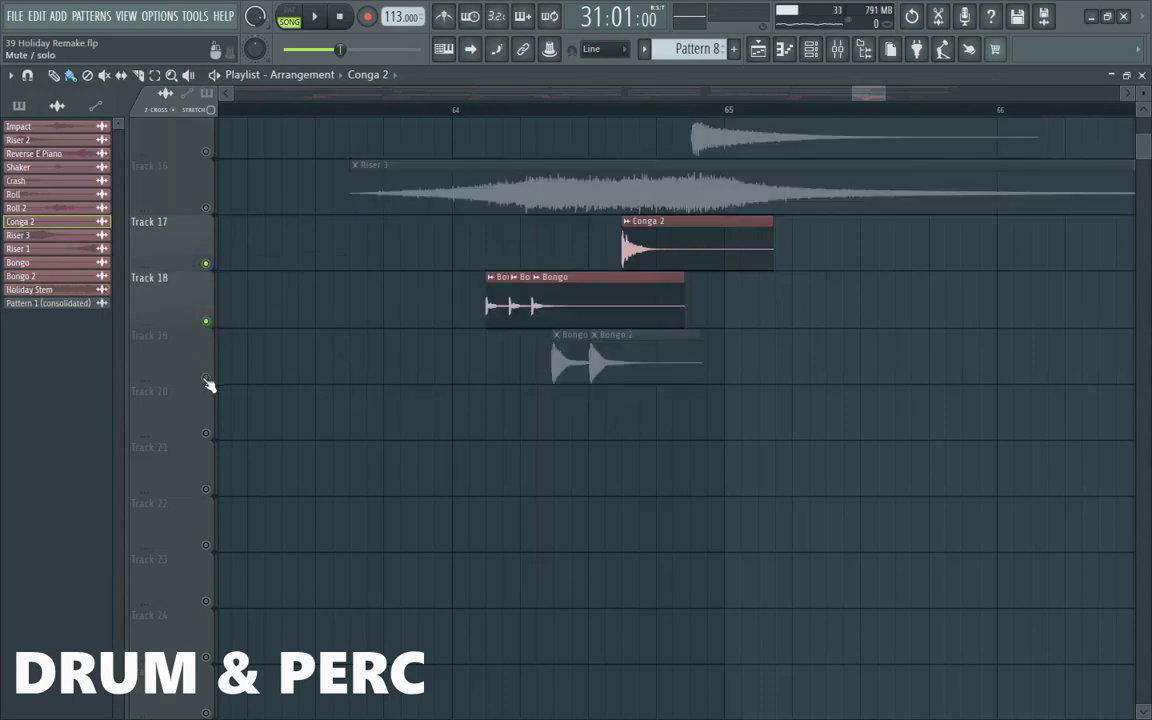
{"action": "left_click", "coordinate": [205, 377]}
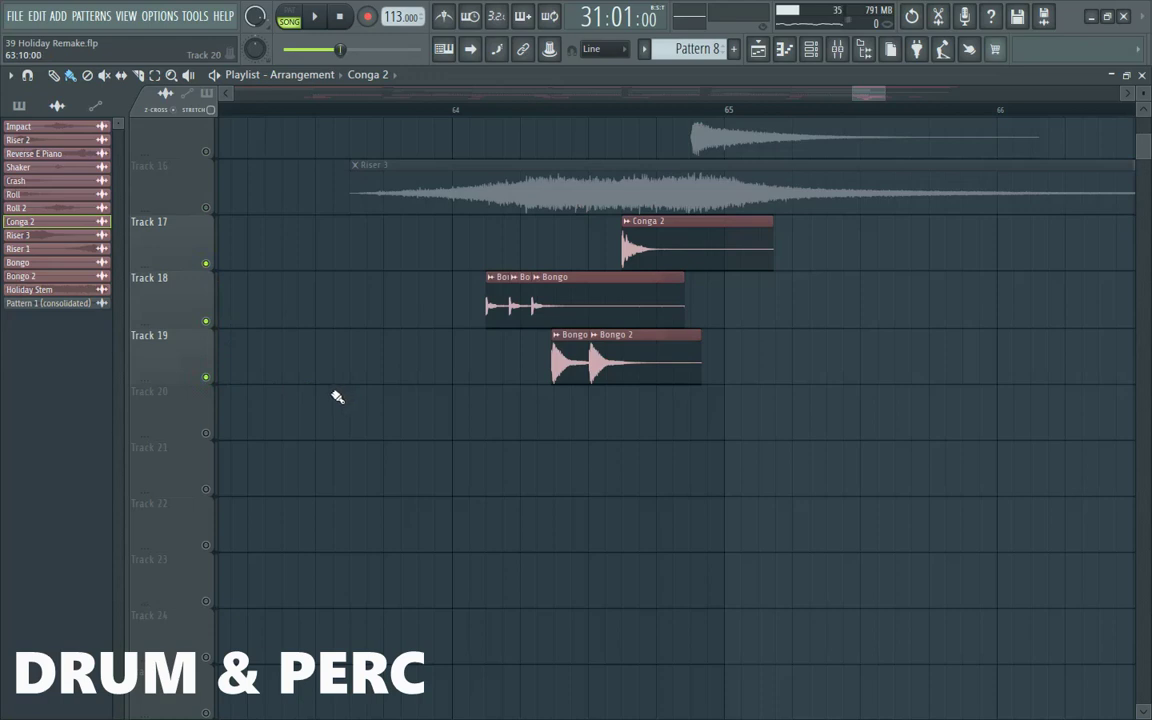
{"action": "left_click", "coordinate": [451, 112]}
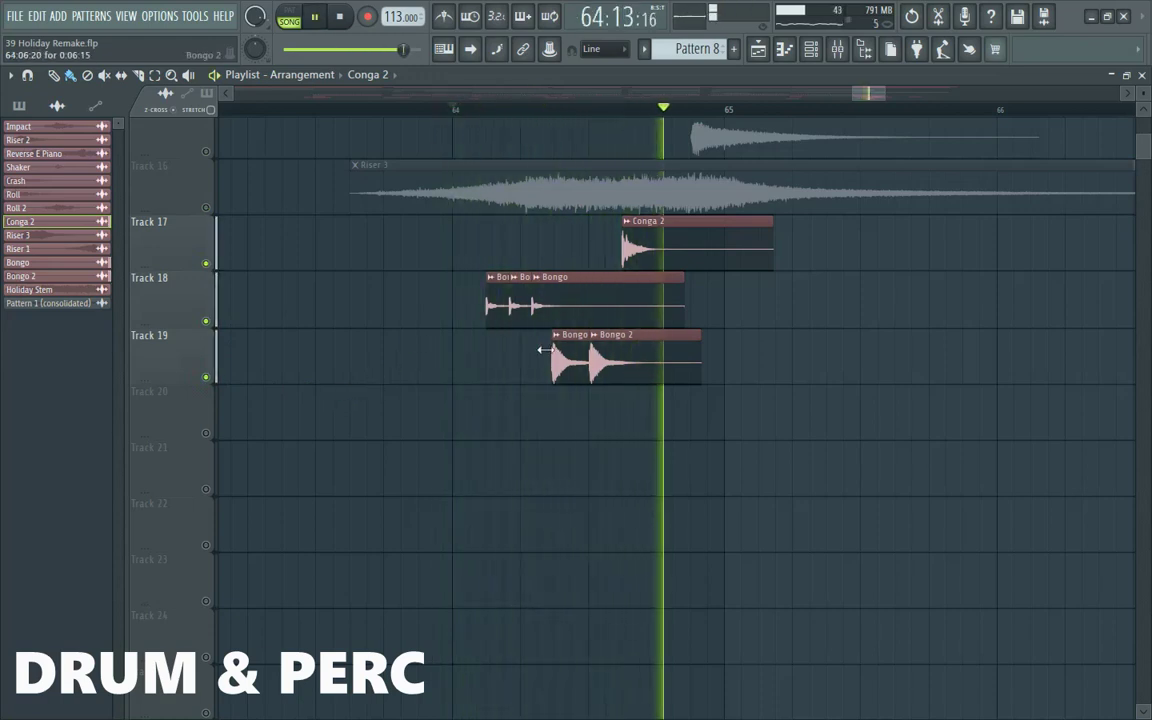
- Unmute Tracks 15, 14 and 16 and play the percussion fill with Roll 2, Impact, Crash and Riser 3 from bar 64
{"action": "left_click", "coordinate": [206, 152]}
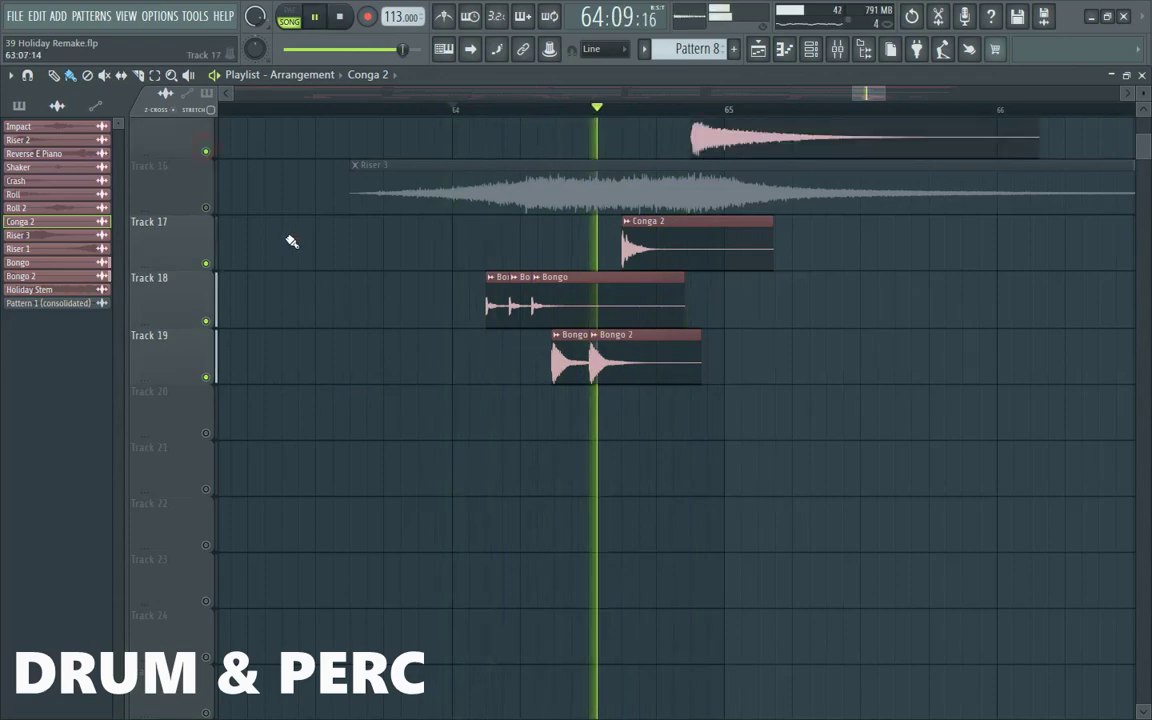
{"action": "scroll", "coordinate": [291, 241], "scroll_direction": "up", "scroll_amount": 5}
{"action": "left_click", "coordinate": [205, 375]}
{"action": "key", "text": "space"}
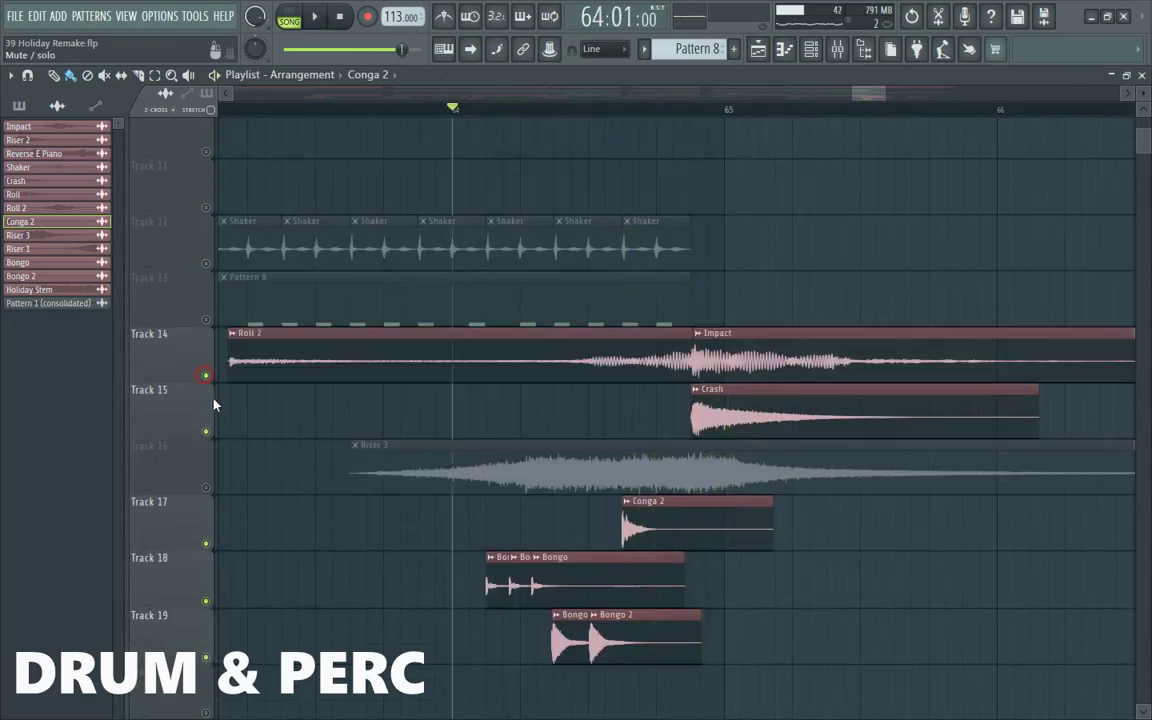
{"action": "left_click", "coordinate": [207, 484]}
{"action": "key", "text": "space"}
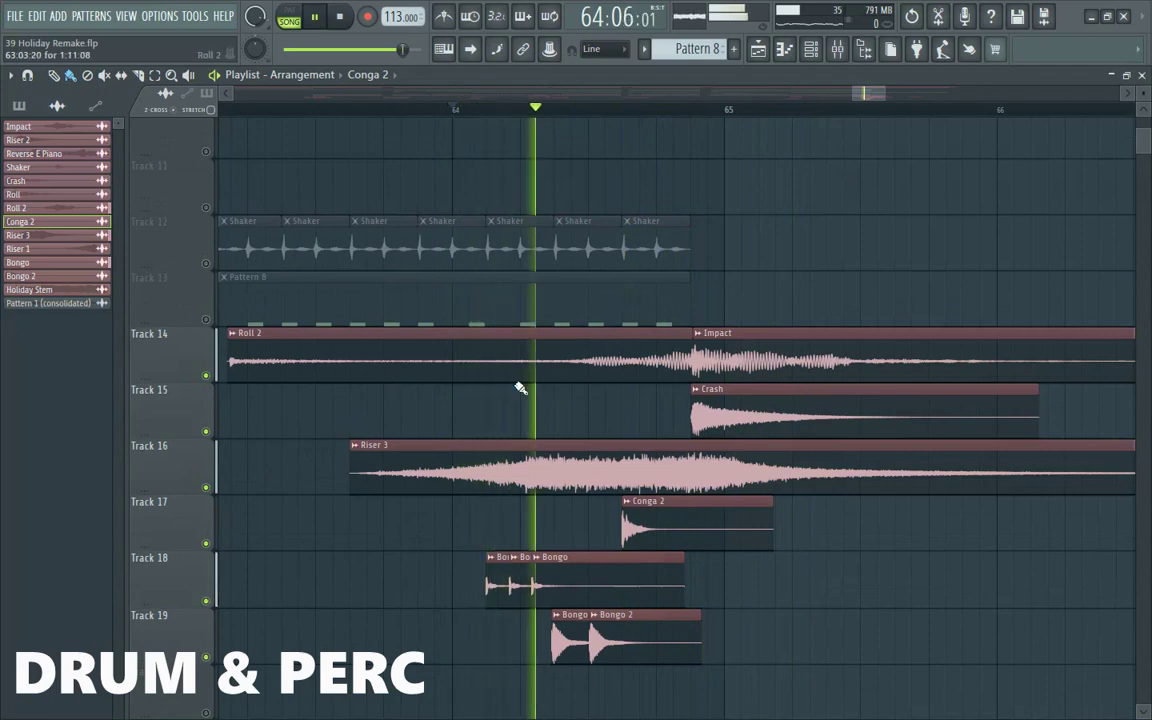